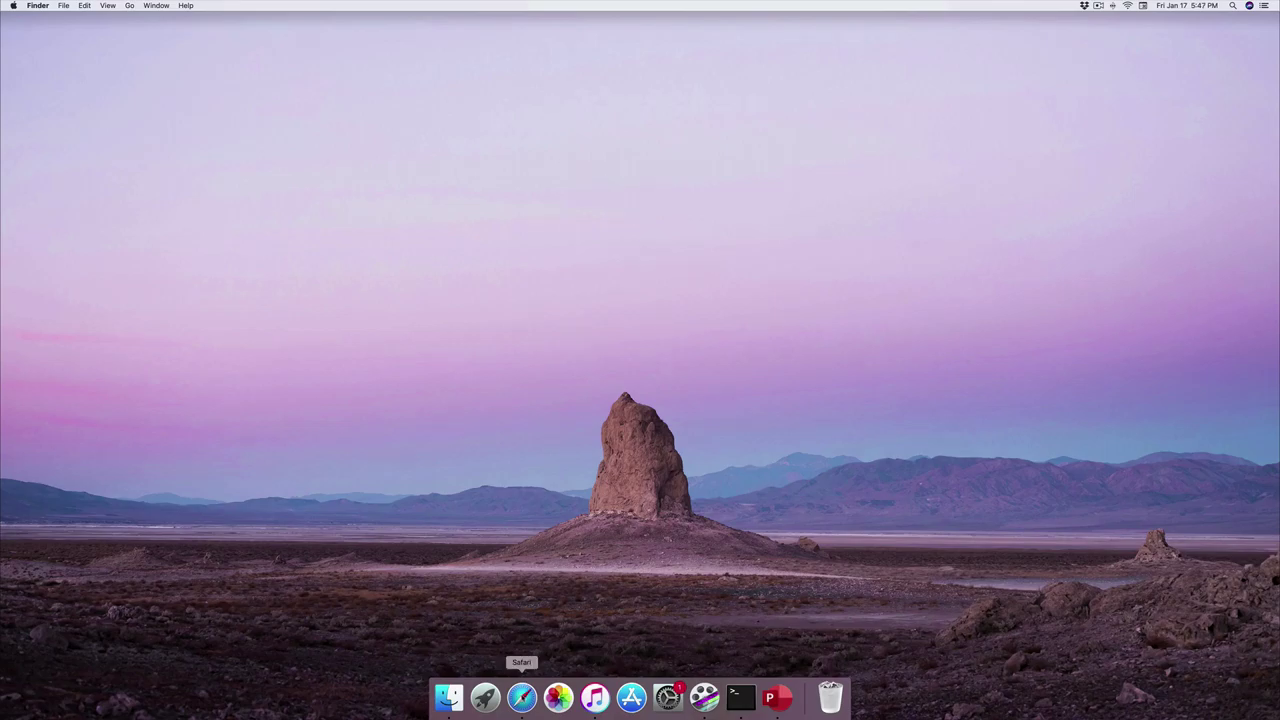
Step: Switch to Safari and search Google for "google chrome"
{"action": "left_click", "coordinate": [521, 697]}
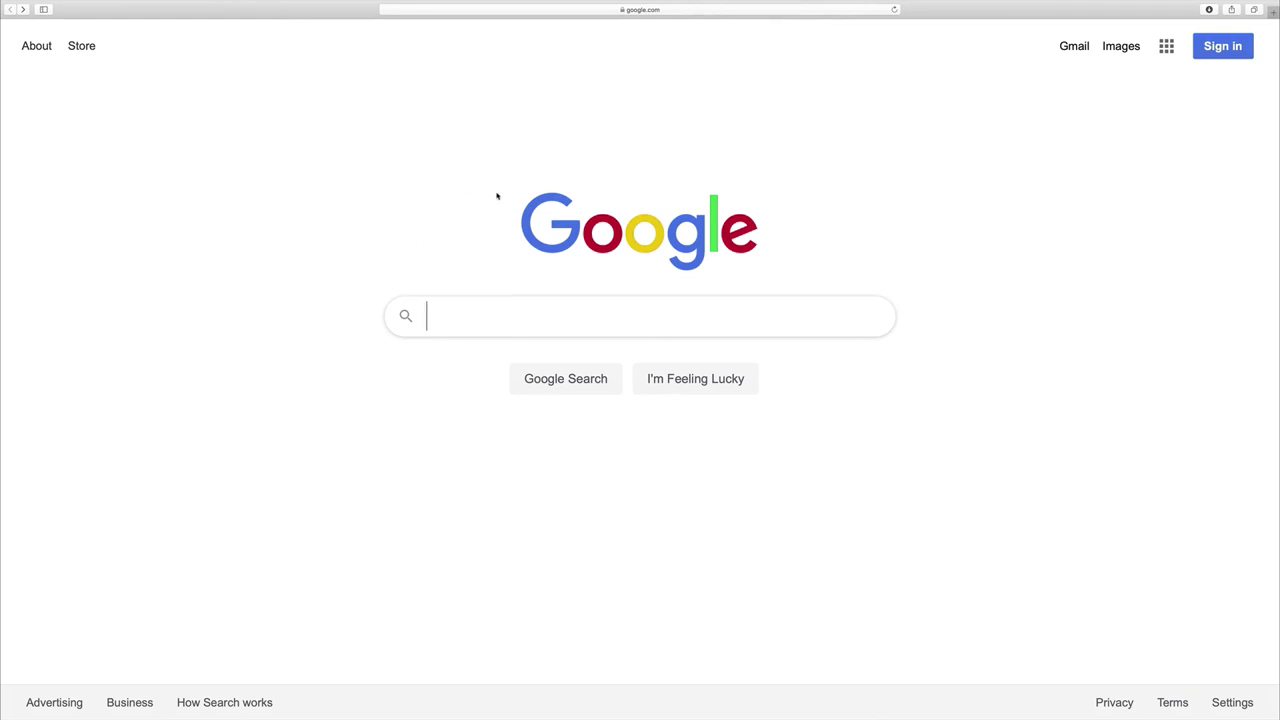
{"action": "type", "text": "goo"}
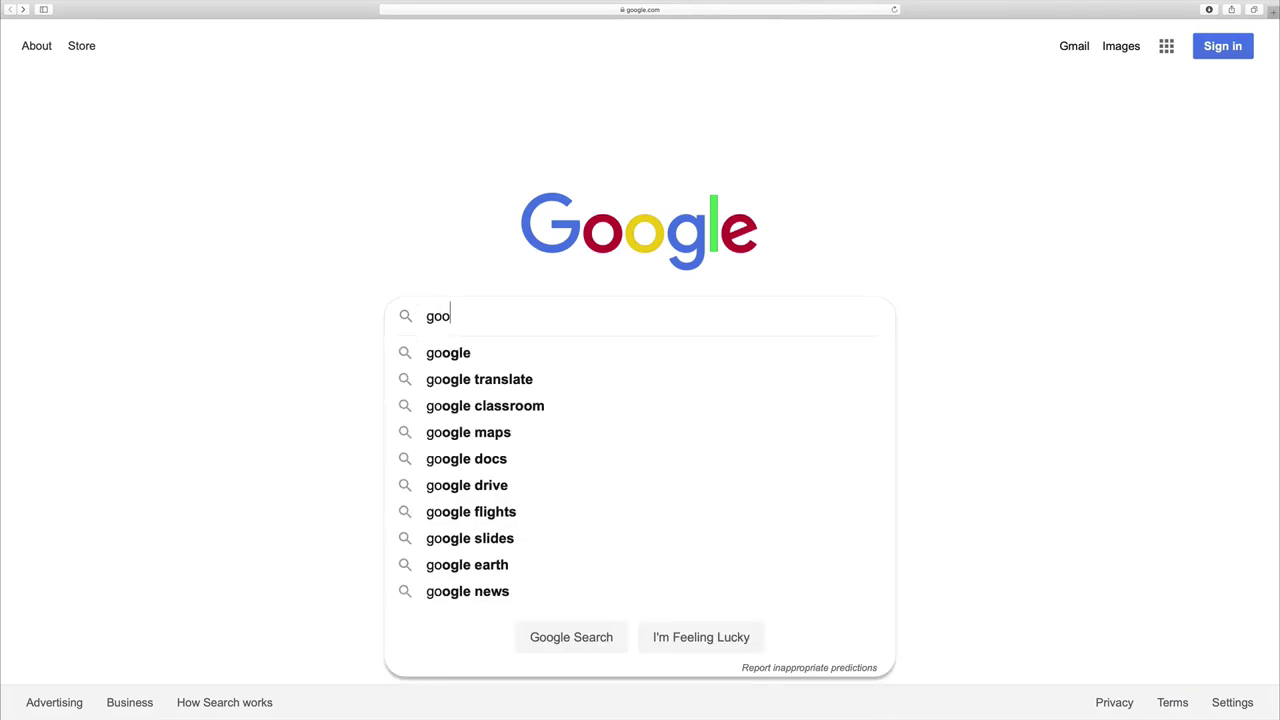
{"action": "type", "text": "gle chrome"}
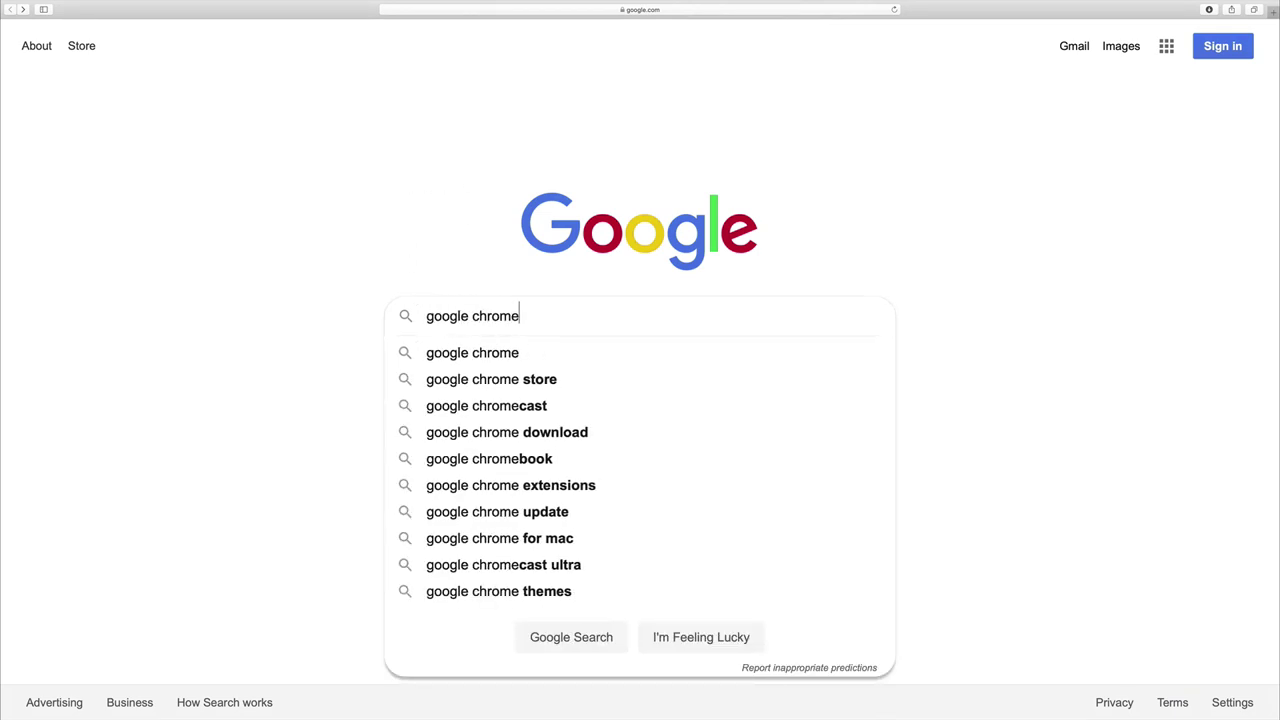
{"action": "key", "text": "Return"}
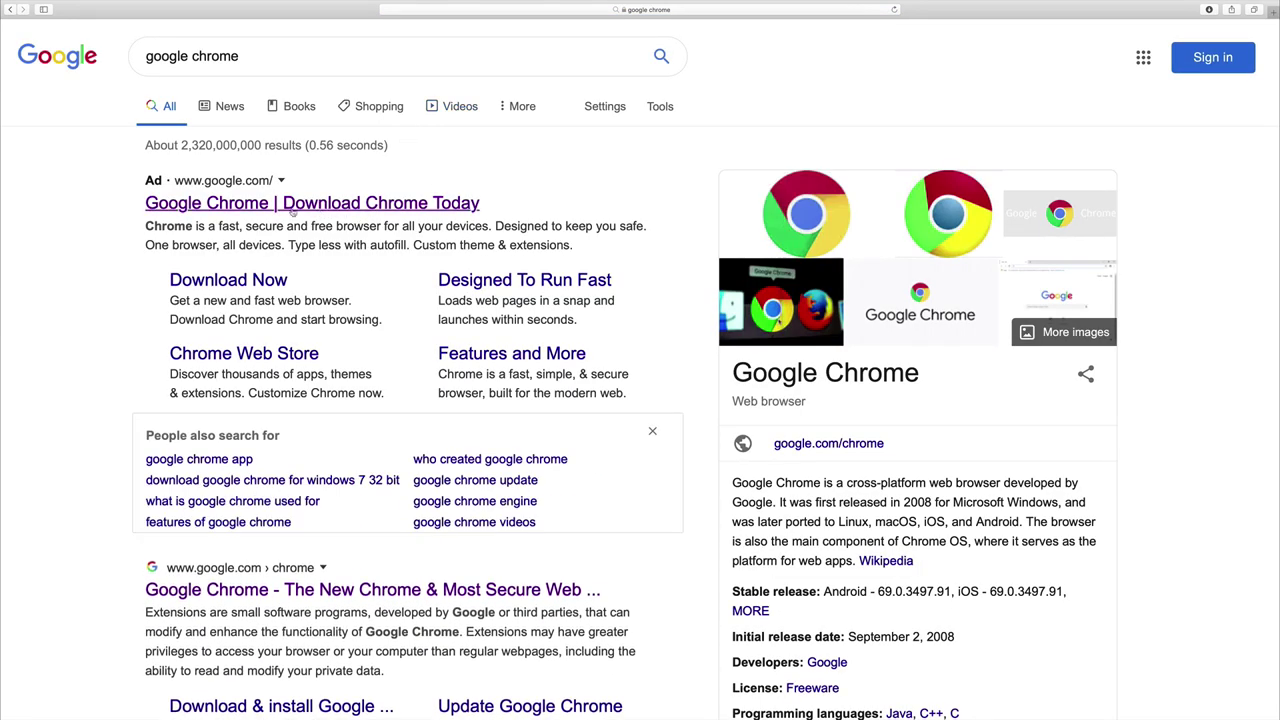
Step: Go to the Google Chrome download page from the search results and download Chrome for Mac
{"action": "left_click", "coordinate": [237, 205]}
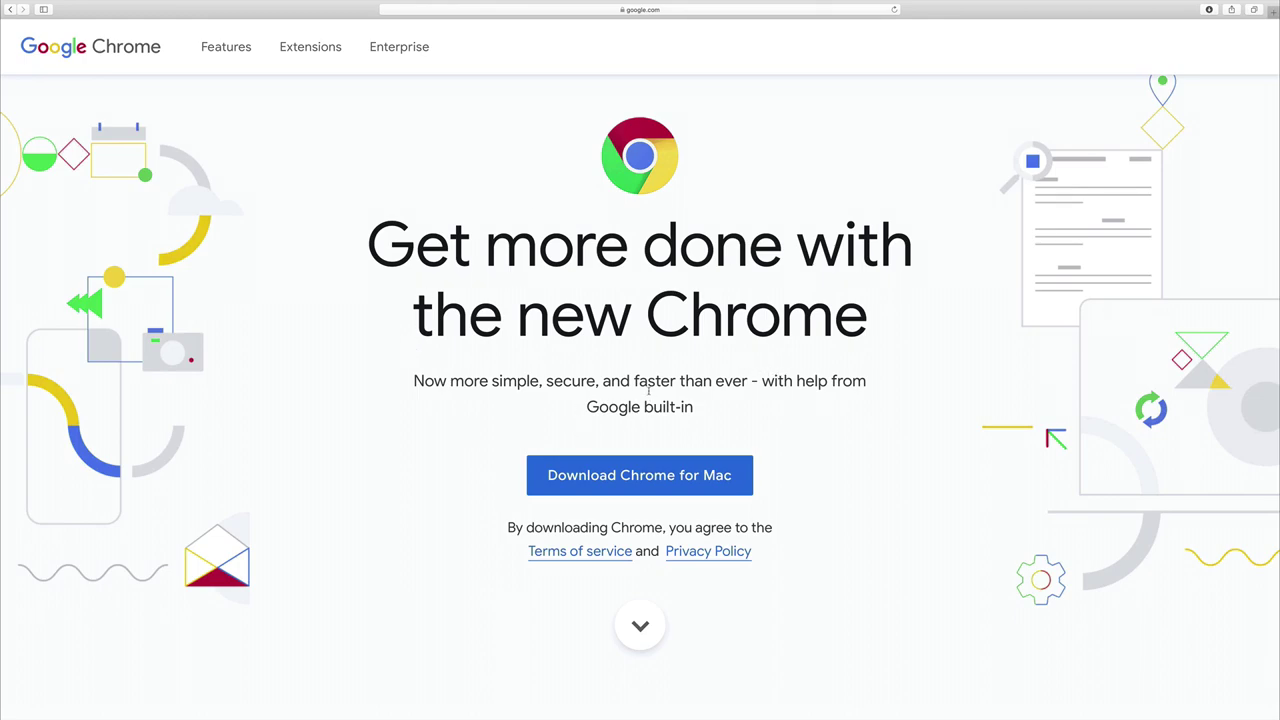
{"action": "left_click", "coordinate": [588, 478]}
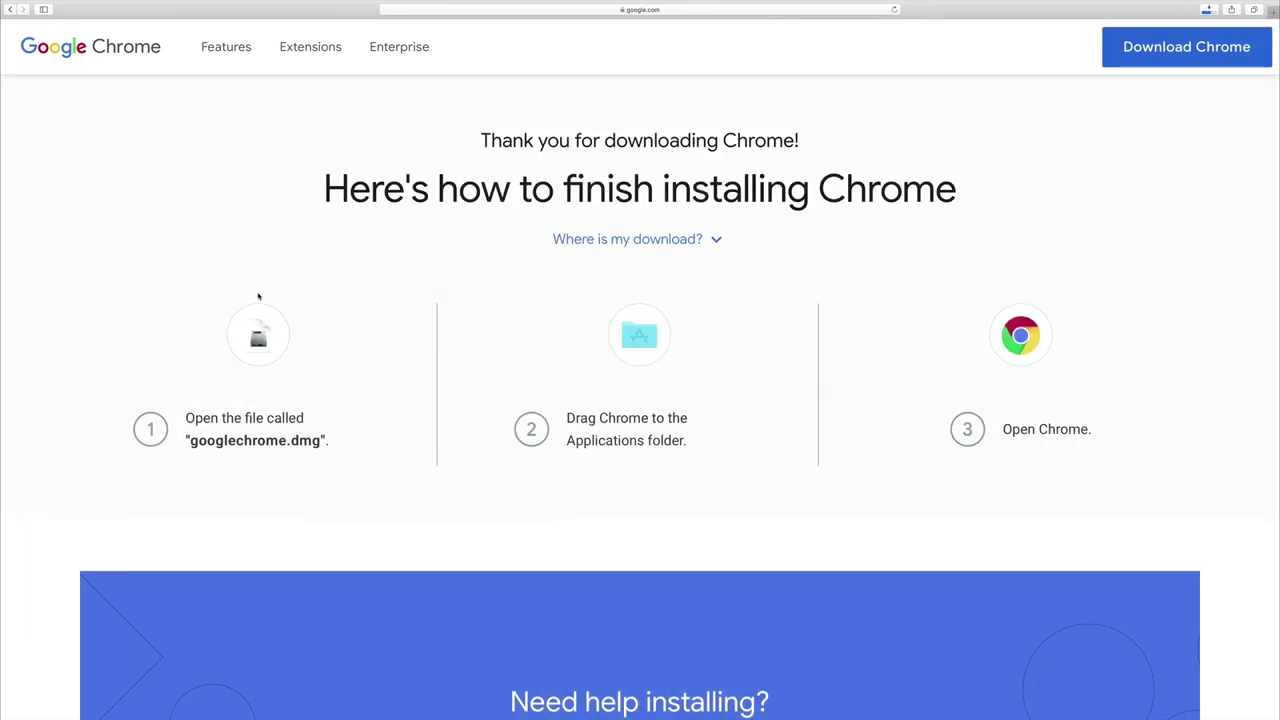
{"action": "left_click_drag", "start_coordinate": [188, 418], "coordinate": [330, 442]}
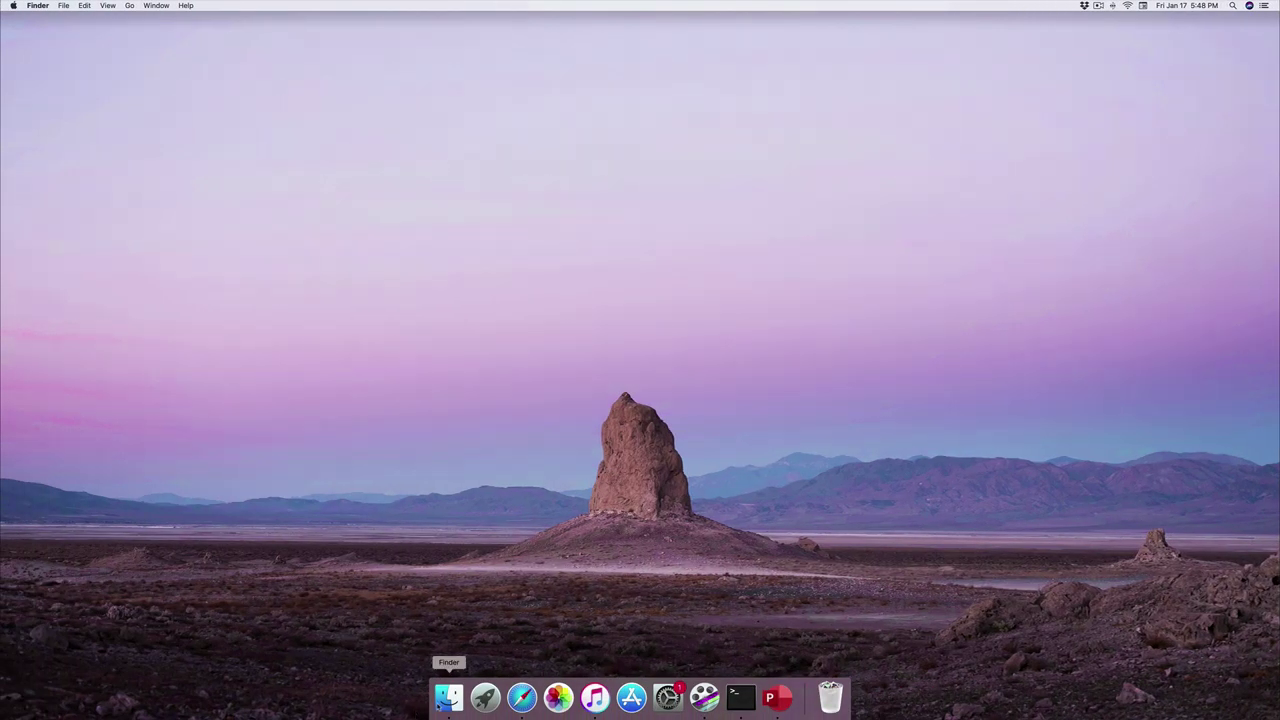
Step: In Finder, open googlechrome.dmg from the Downloads folder and copy Google Chrome into the Applications folder
{"action": "left_click", "coordinate": [448, 697]}
{"action": "left_click", "coordinate": [486, 260]}
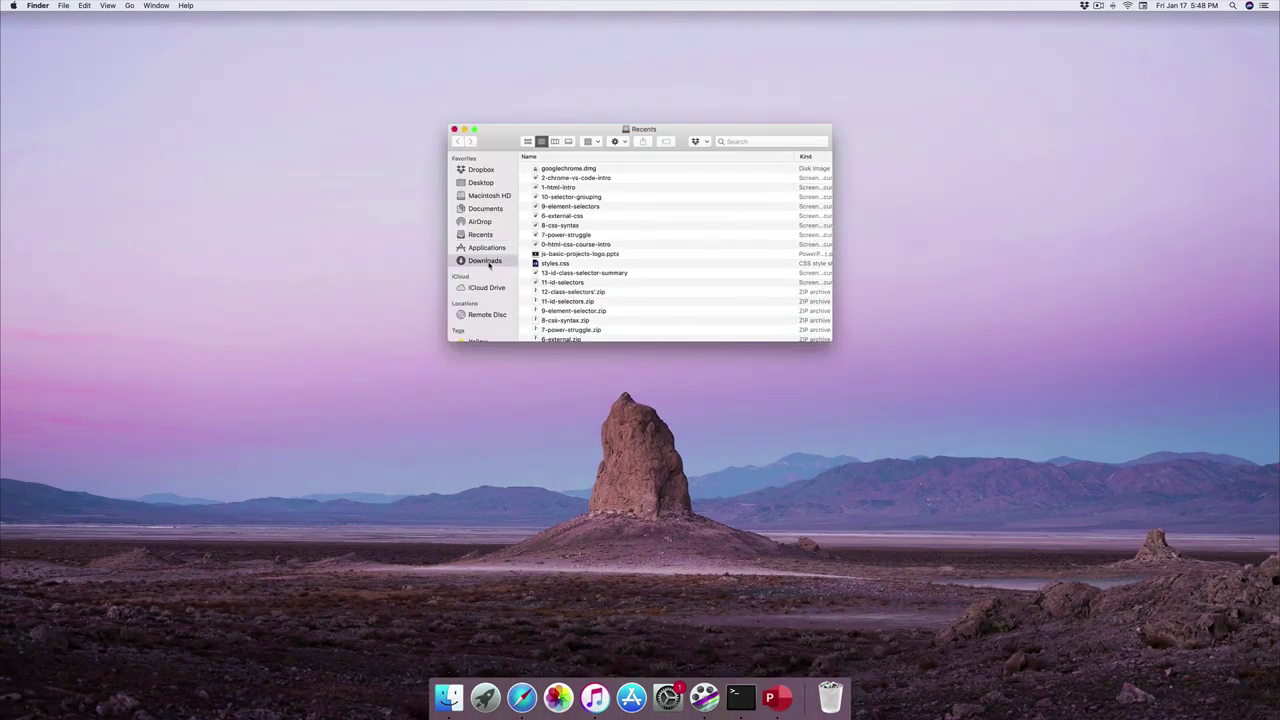
{"action": "left_click", "coordinate": [571, 174]}
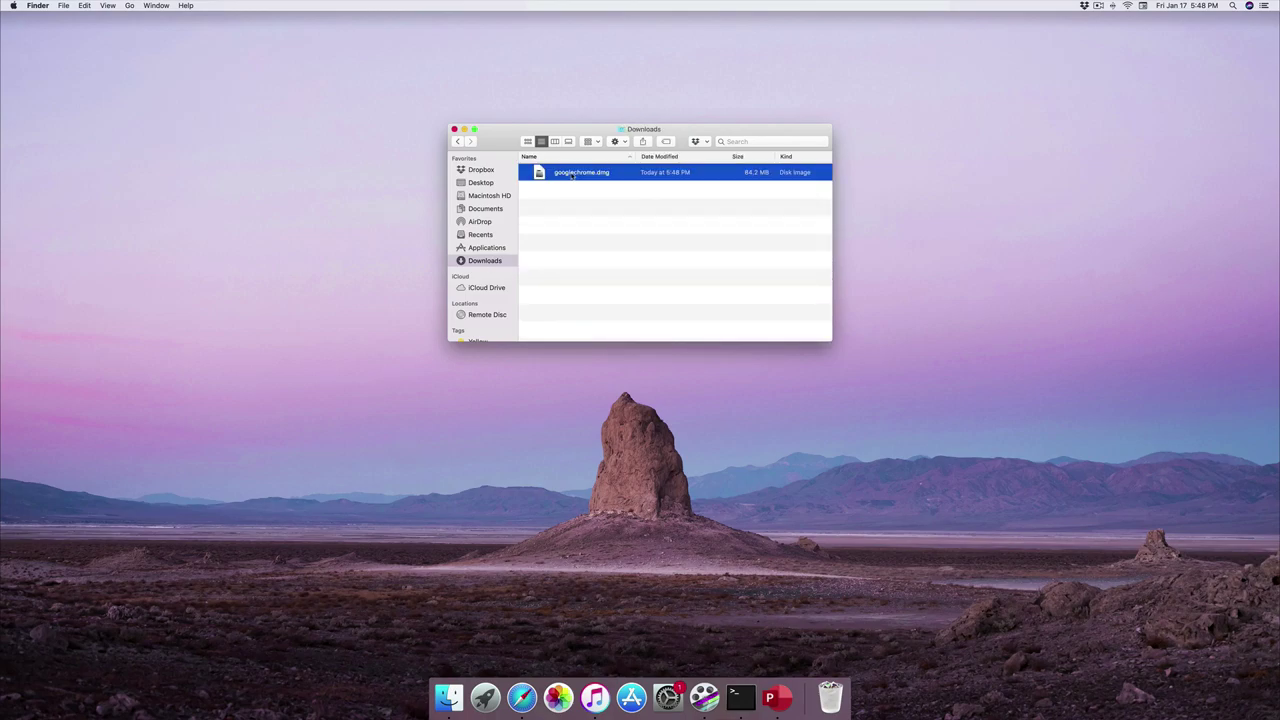
{"action": "double_click", "coordinate": [571, 174]}
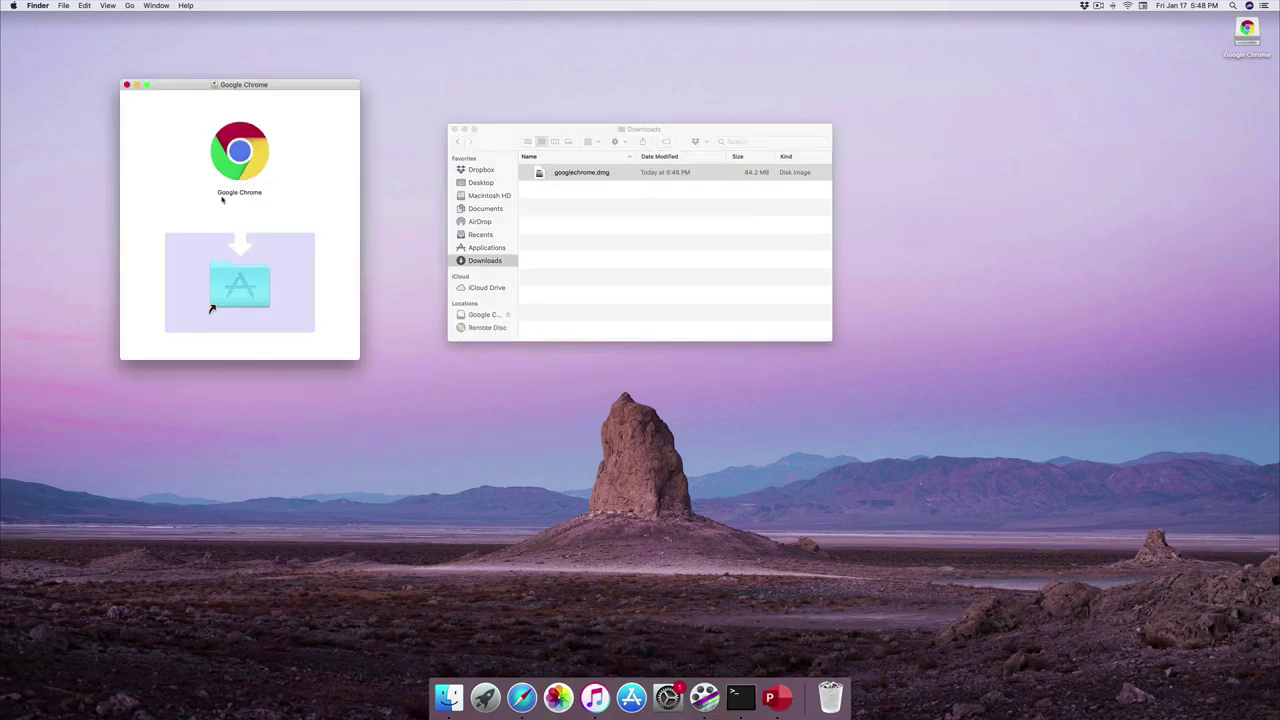
{"action": "left_click_drag", "start_coordinate": [237, 152], "coordinate": [240, 285]}
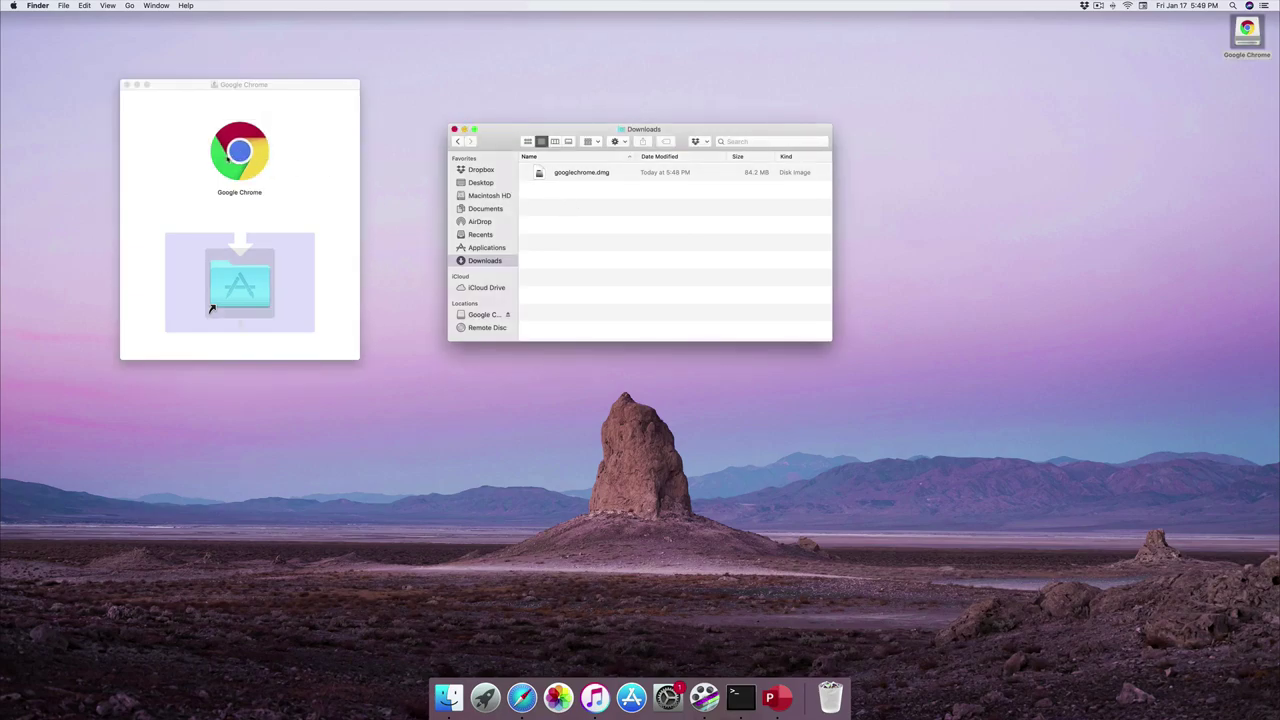
{"action": "left_click_drag", "start_coordinate": [228, 157], "coordinate": [234, 283]}
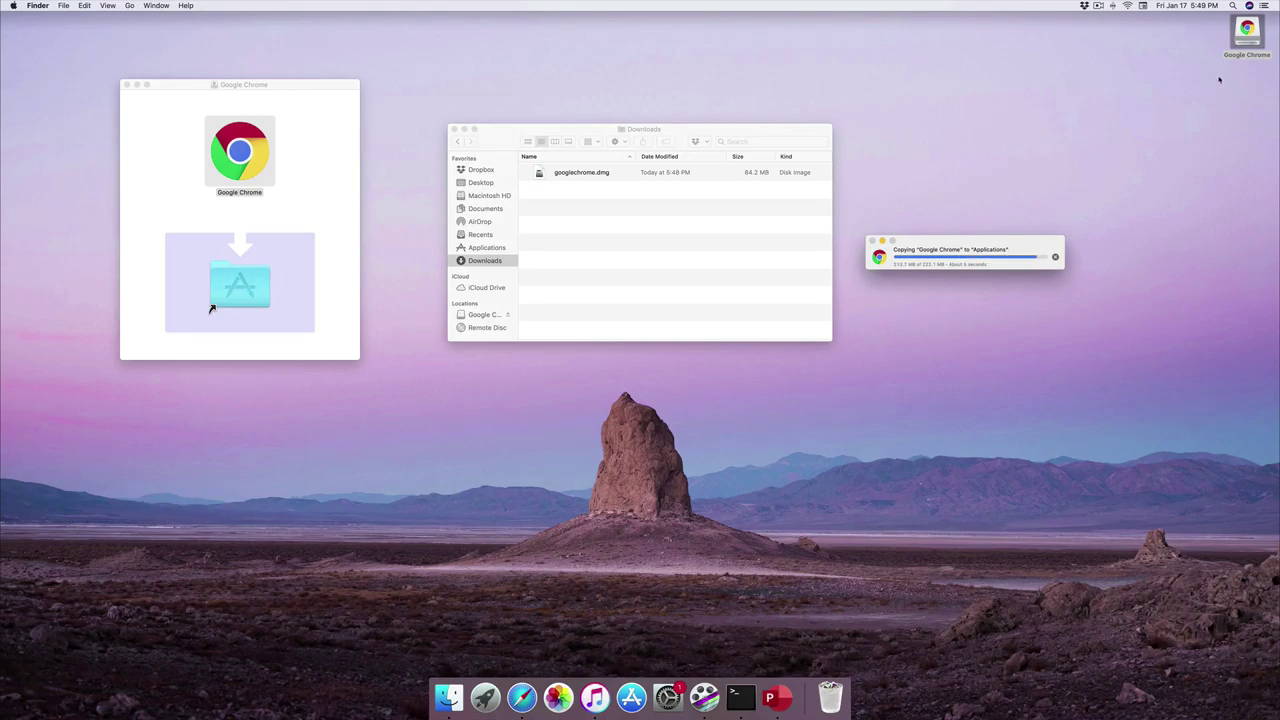
Step: Eject the Google Chrome disk image from the desktop and close the Downloads window
{"action": "left_click", "coordinate": [1247, 32]}
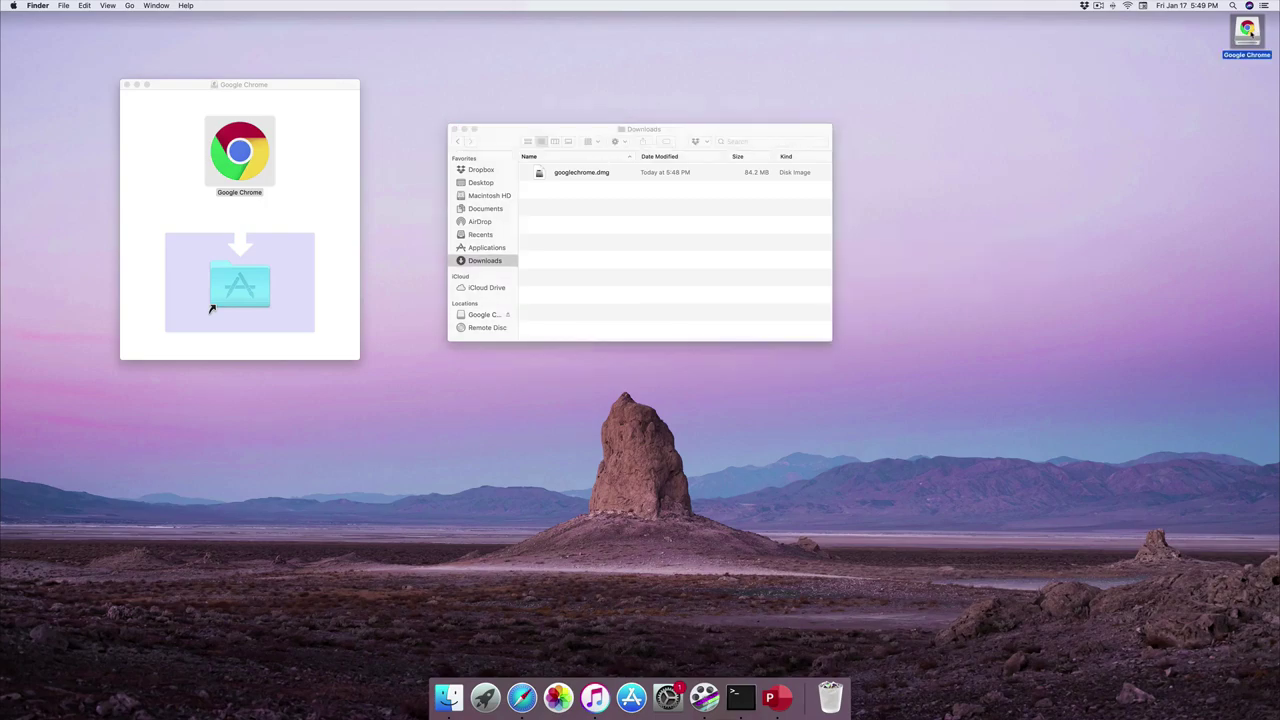
{"action": "right_click", "coordinate": [1247, 32]}
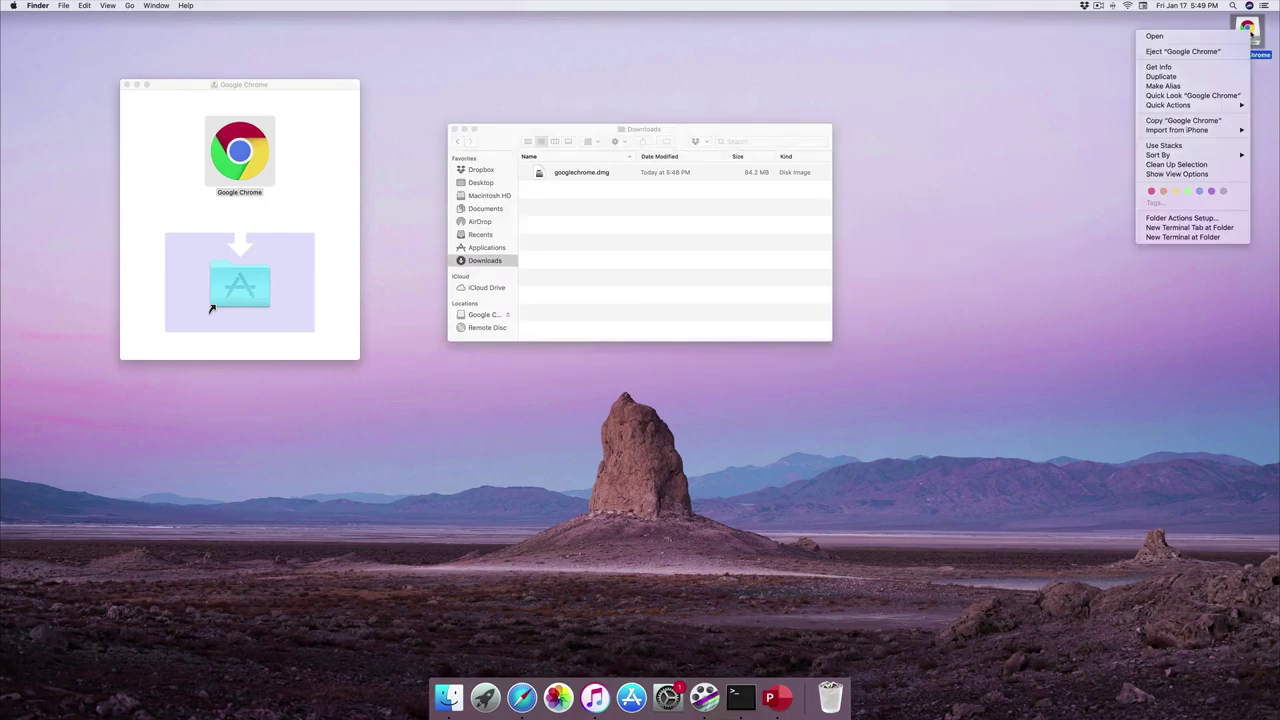
{"action": "left_click", "coordinate": [1217, 53]}
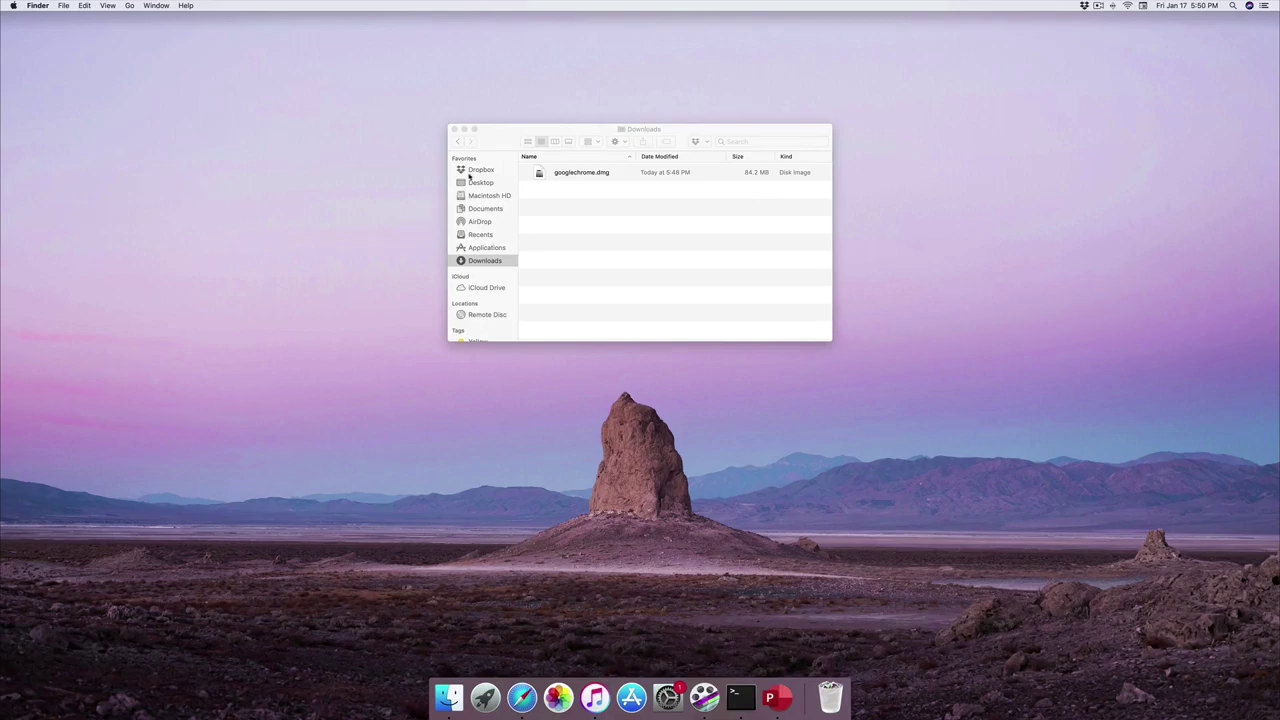
{"action": "left_click", "coordinate": [454, 130]}
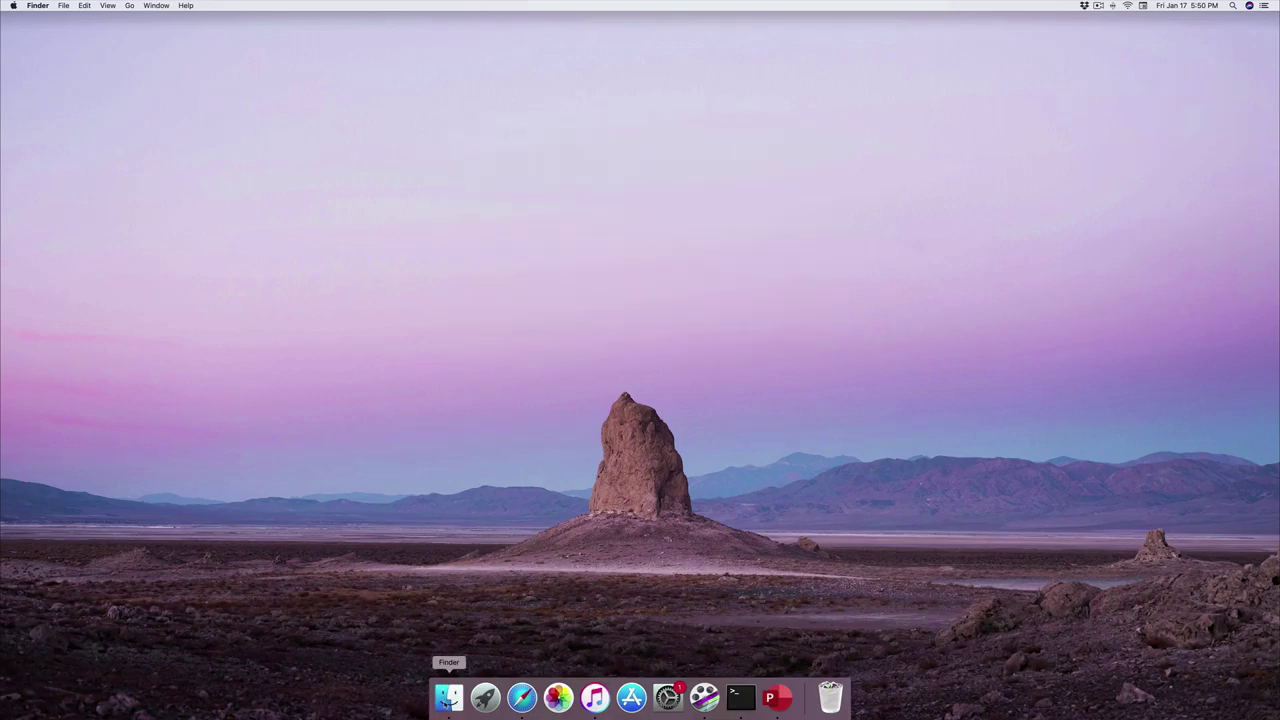
Step: Launch the newly installed Google Chrome from the installed applications and approve opening the downloaded app
{"action": "left_click", "coordinate": [448, 697]}
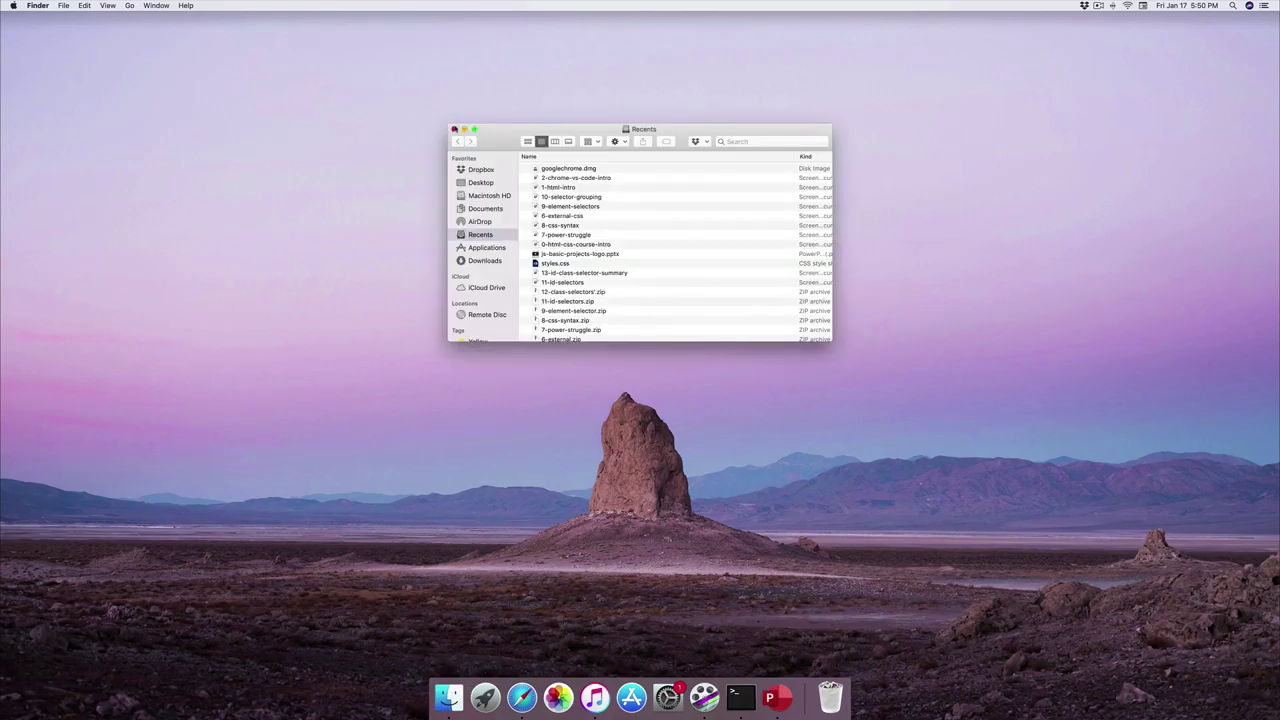
{"action": "left_click", "coordinate": [454, 130]}
{"action": "left_click", "coordinate": [486, 697]}
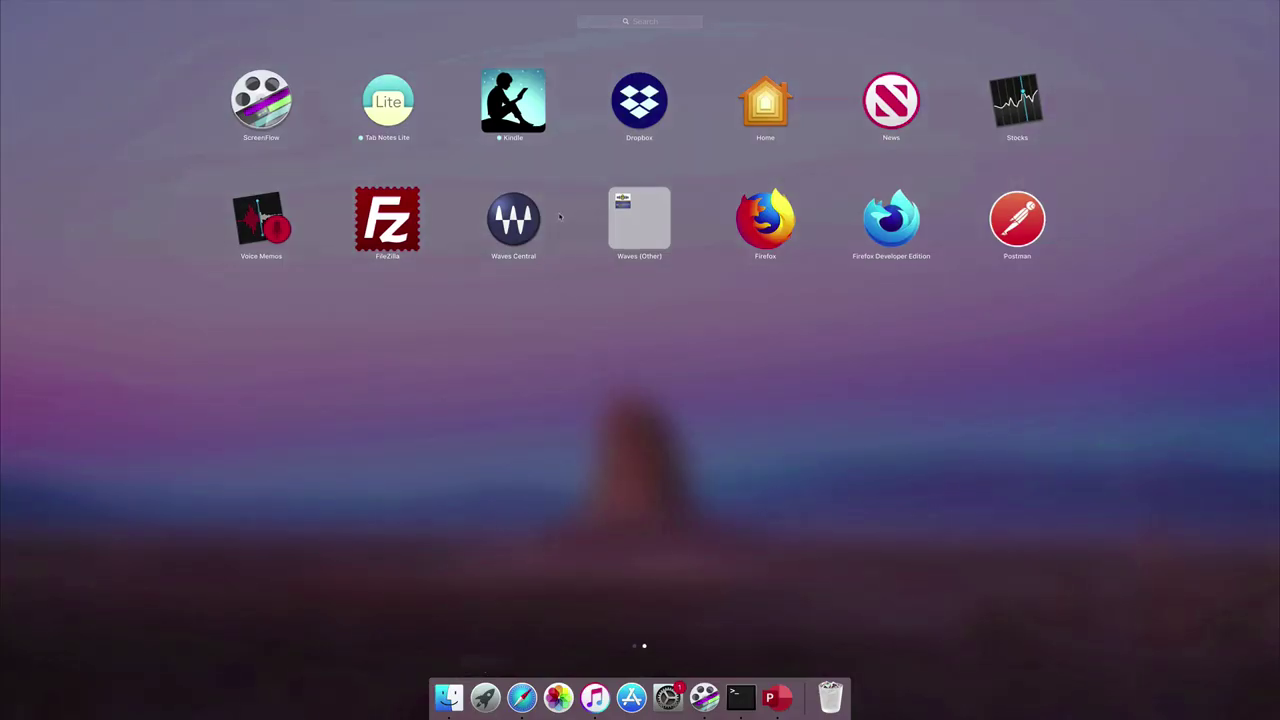
{"action": "scroll", "coordinate": [560, 218], "scroll_direction": "left", "scroll_amount": 3}
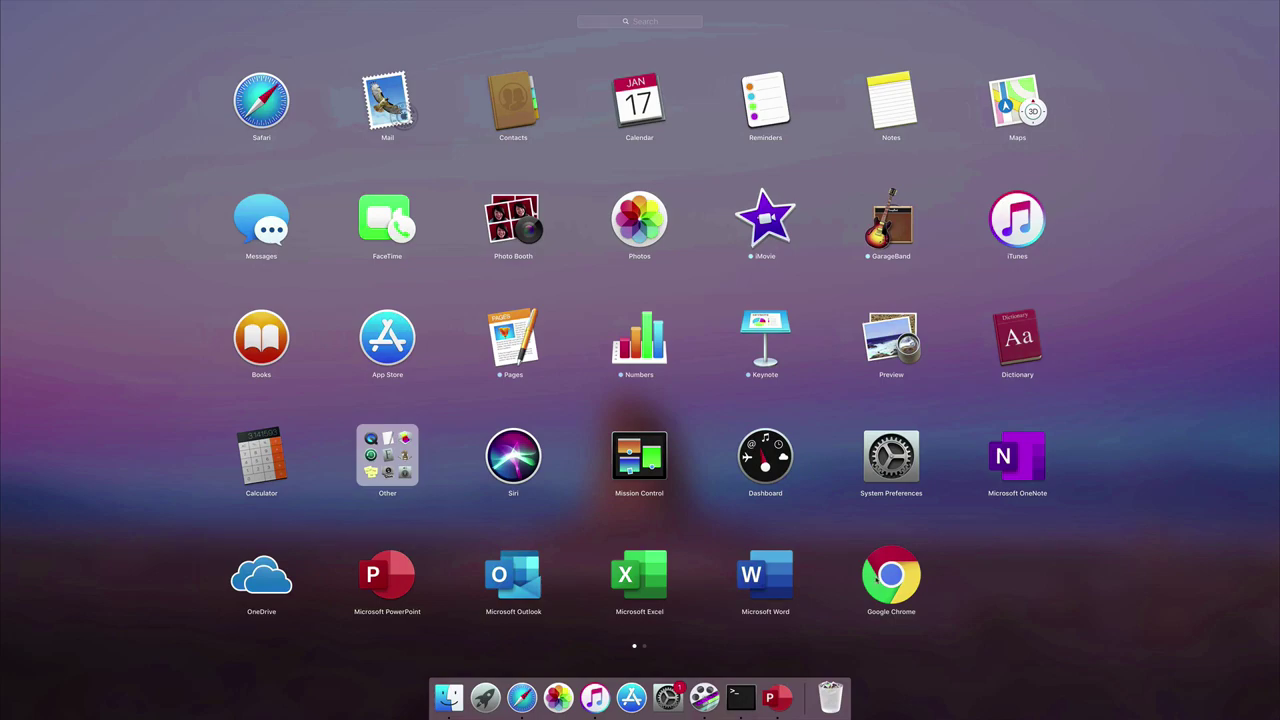
{"action": "left_click", "coordinate": [891, 575]}
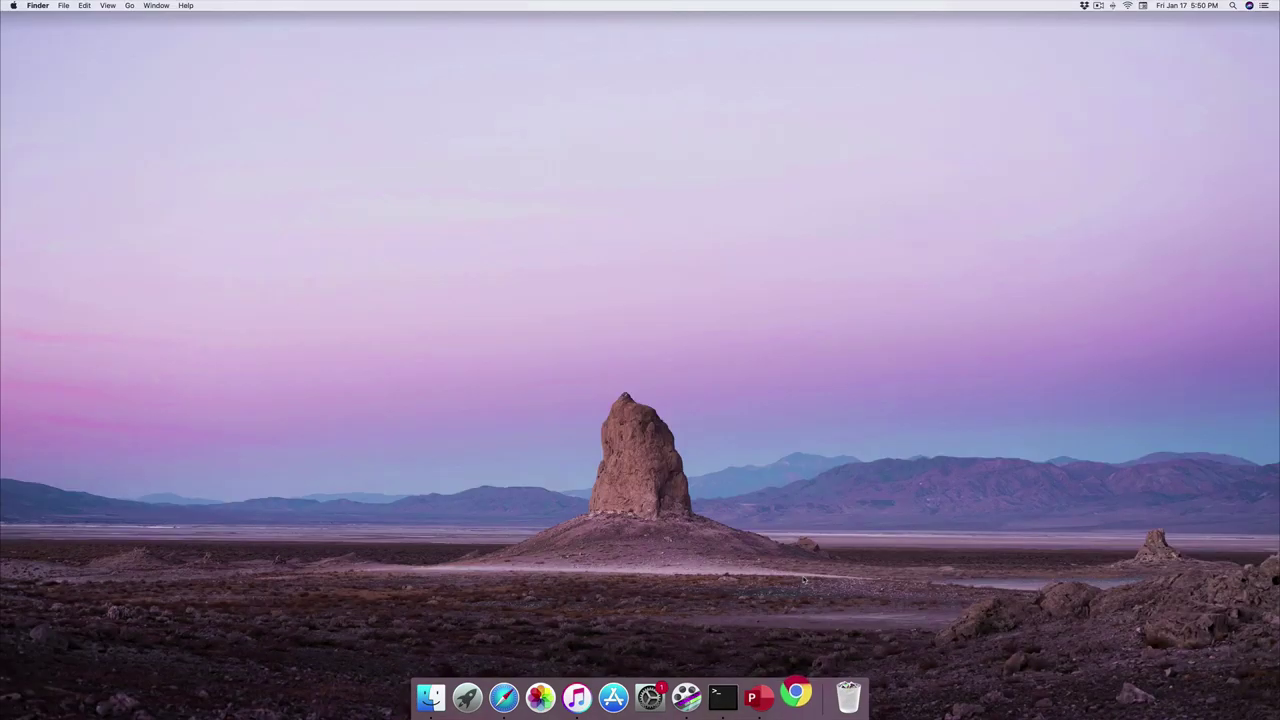
{"action": "right_click", "coordinate": [805, 700]}
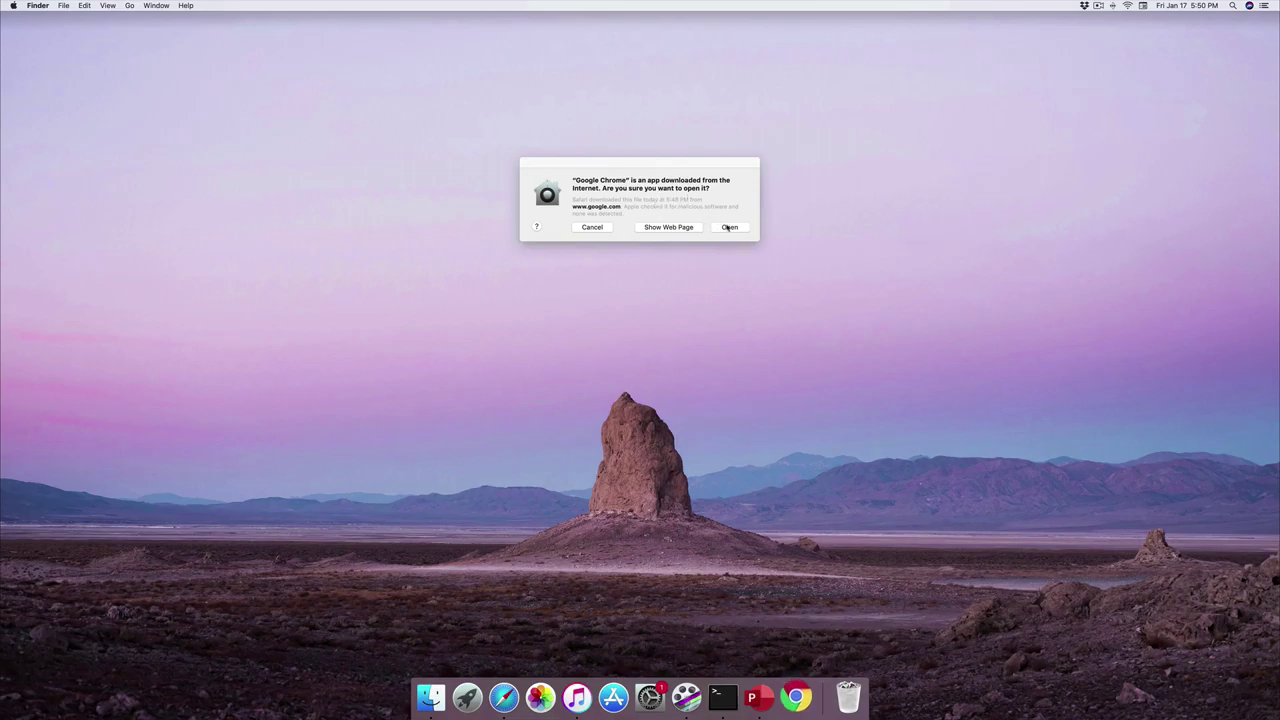
{"action": "left_click", "coordinate": [728, 227]}
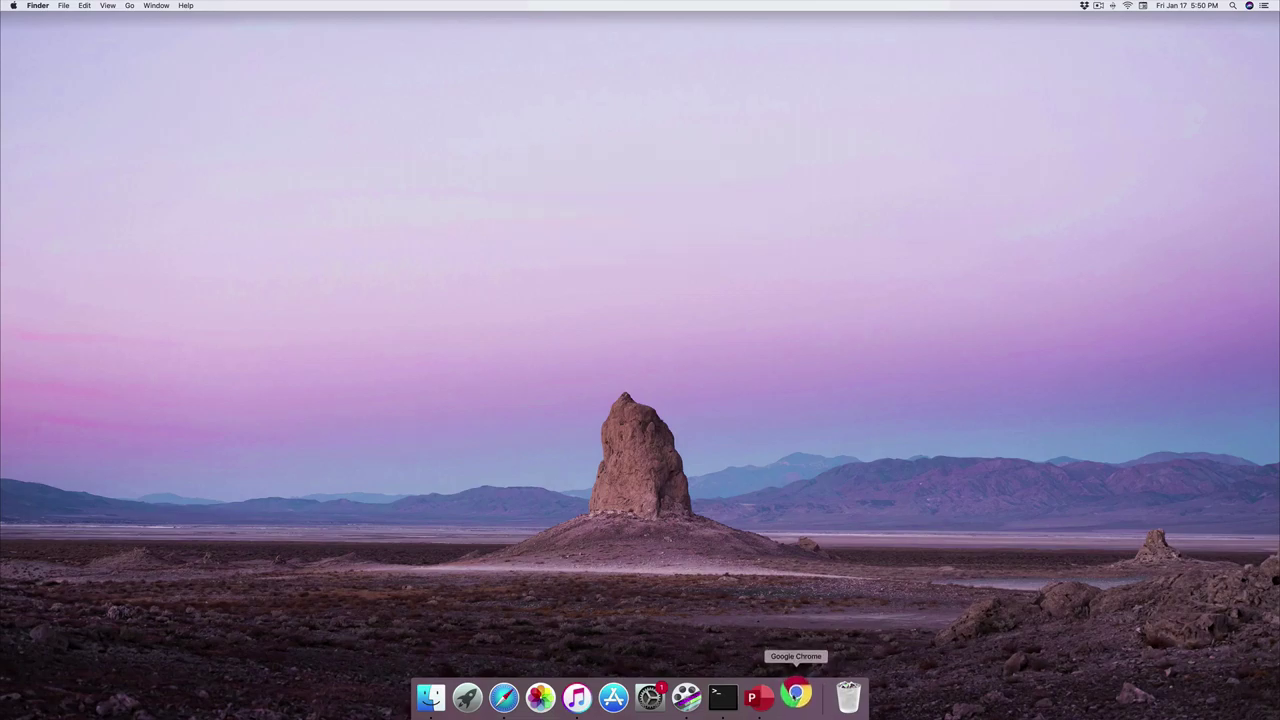
Step: Set Google Chrome to stay in the Dock permanently
{"action": "right_click", "coordinate": [798, 690]}
{"action": "mouse_move", "coordinate": [815, 622]}
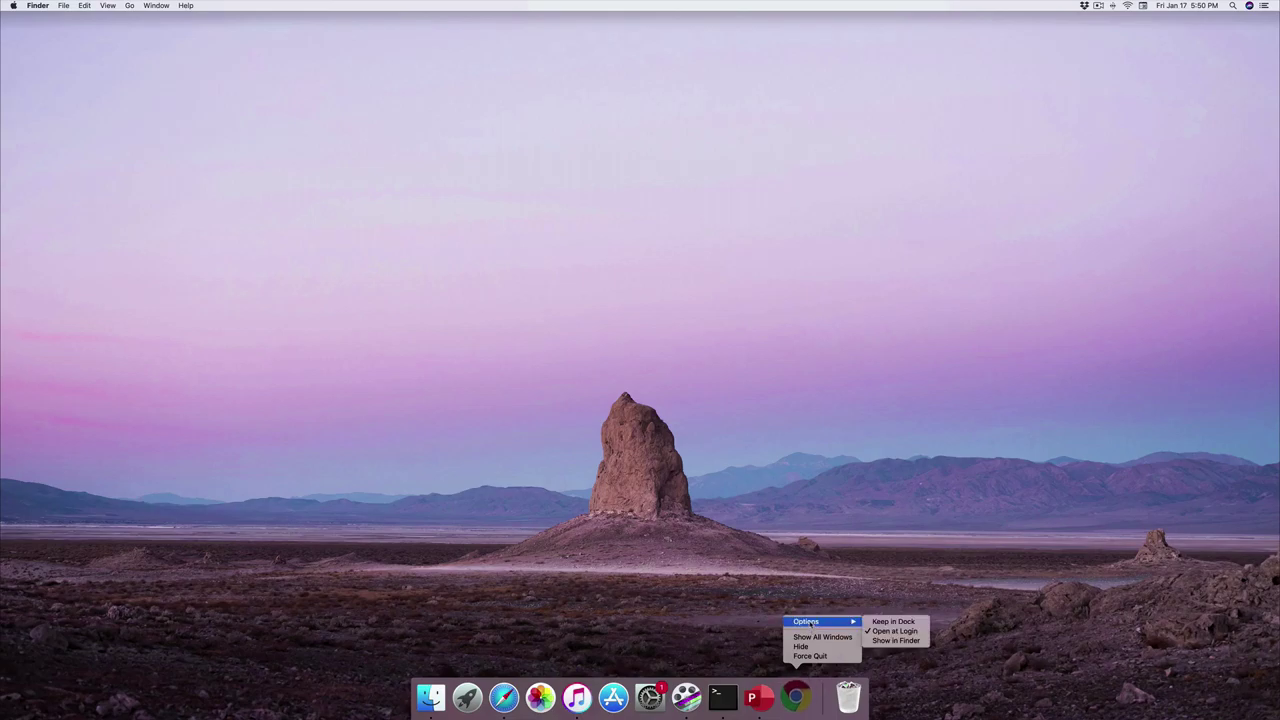
{"action": "left_click", "coordinate": [877, 622]}
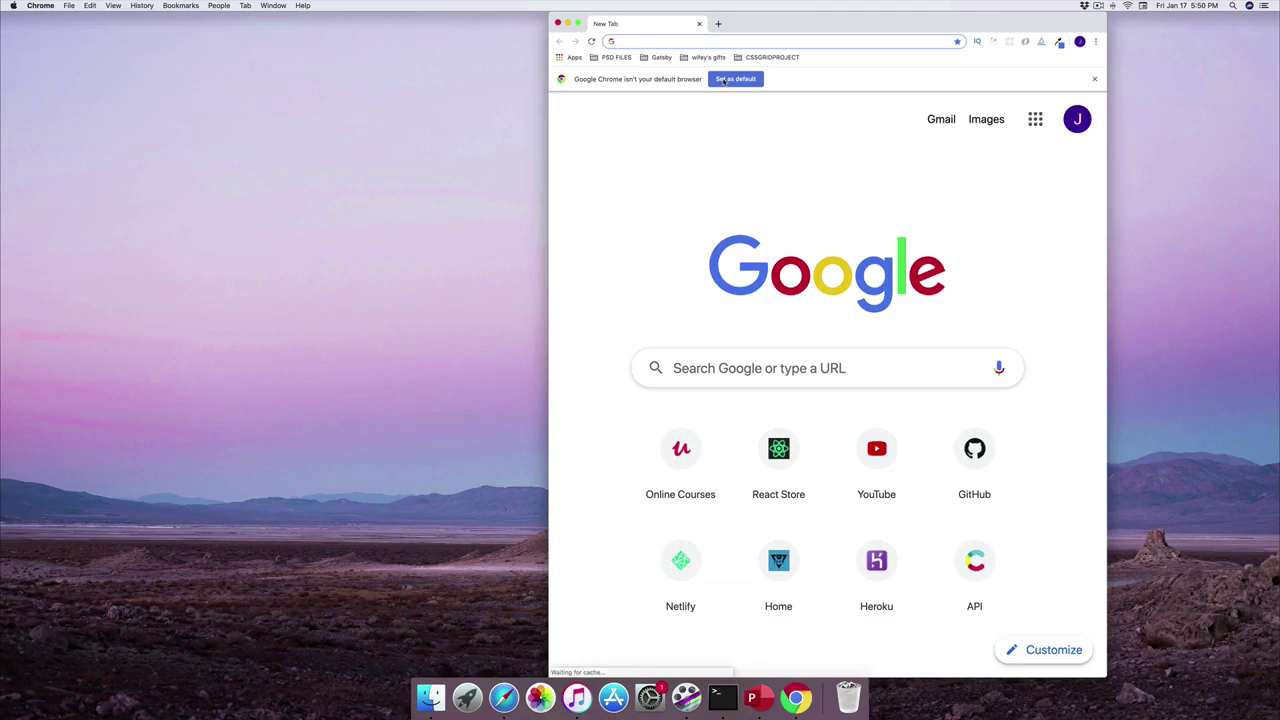
Step: Make Chrome the default web browser instead of Firefox and confirm the change
{"action": "left_click", "coordinate": [723, 80]}
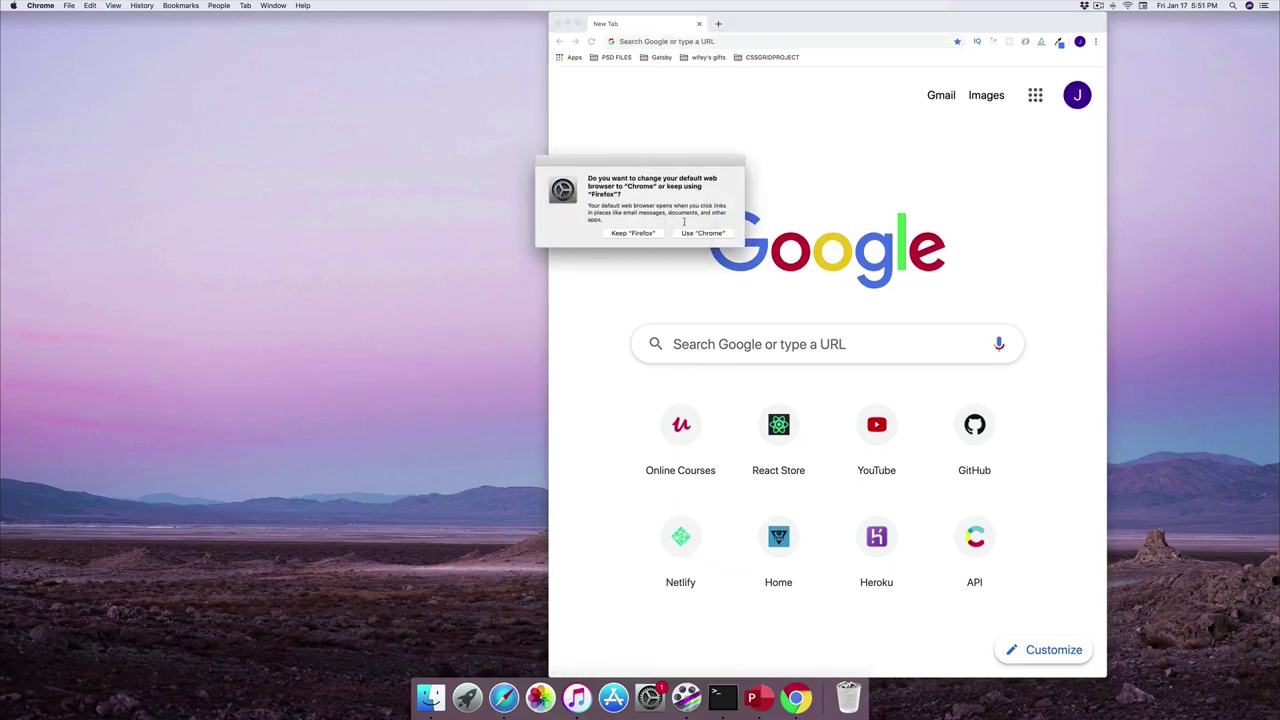
{"action": "left_click", "coordinate": [700, 237]}
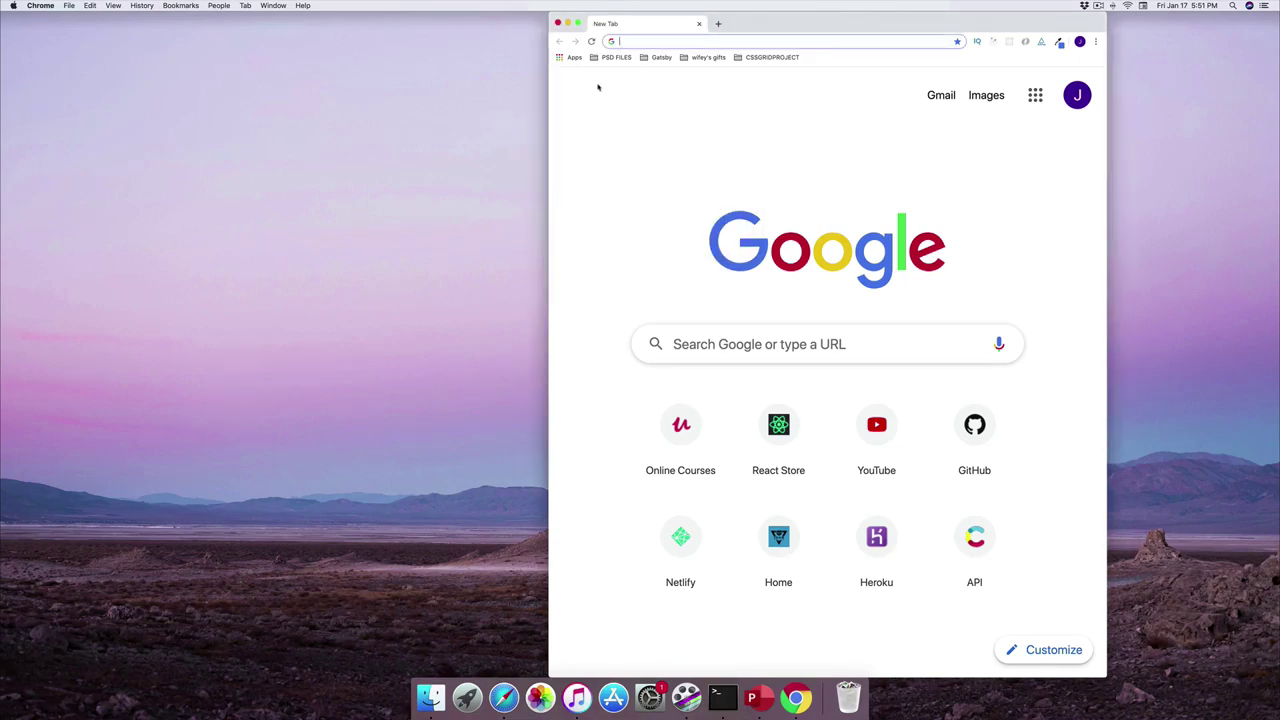
{"action": "left_click", "coordinate": [662, 133]}
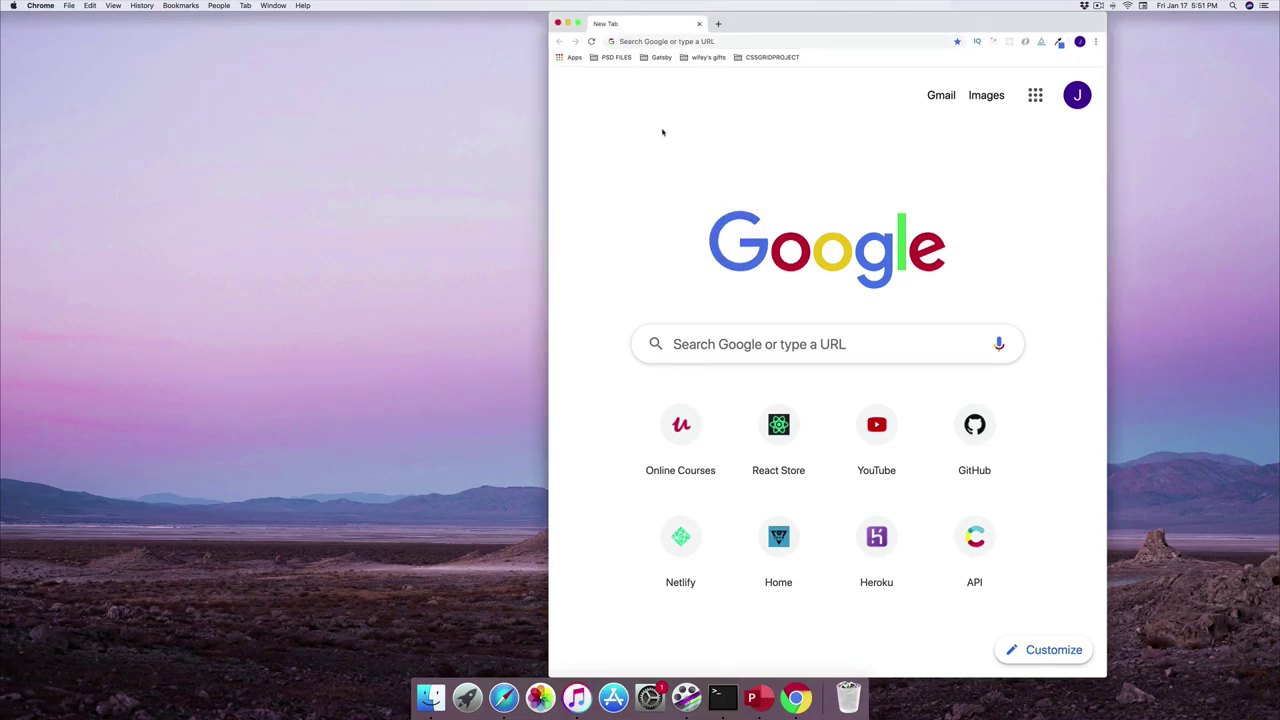
Step: Enlarge the new tab page in Chrome to a zoom level of 300%
{"action": "key", "text": "super+equal"}
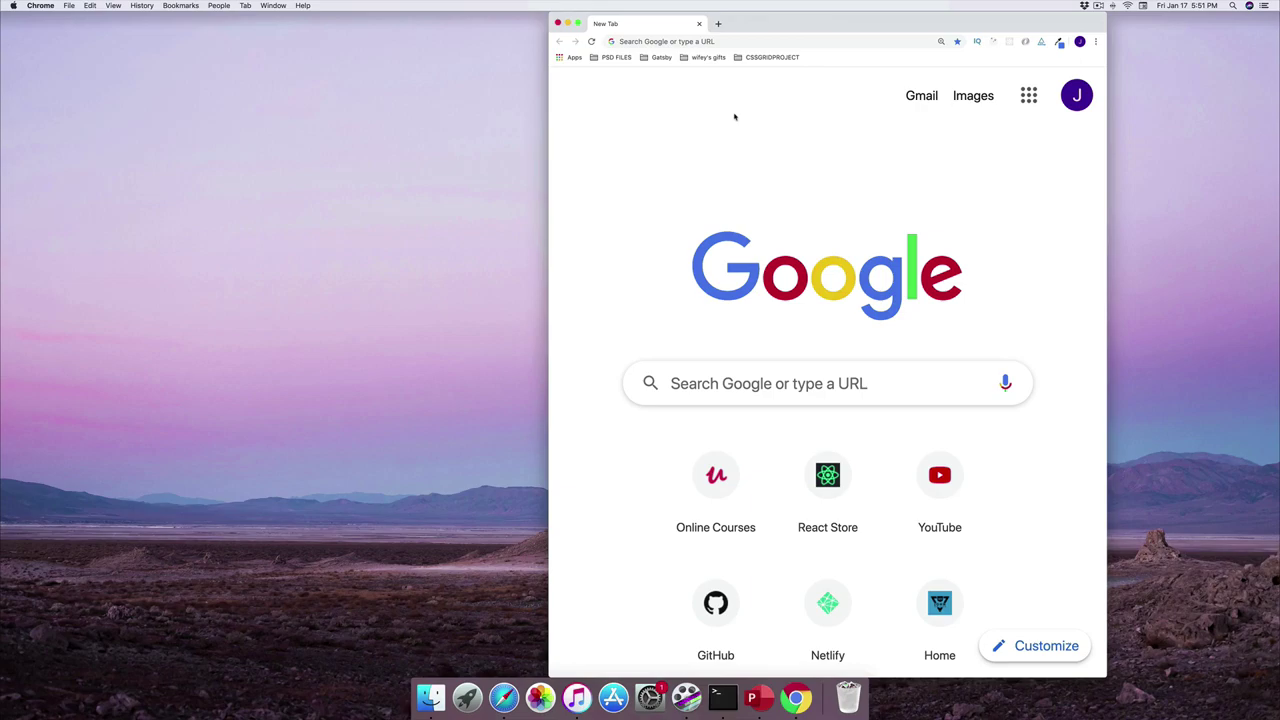
{"action": "key", "text": "super+equal"}
{"action": "key", "text": "super+equal"}
{"action": "key", "text": "super+equal"}
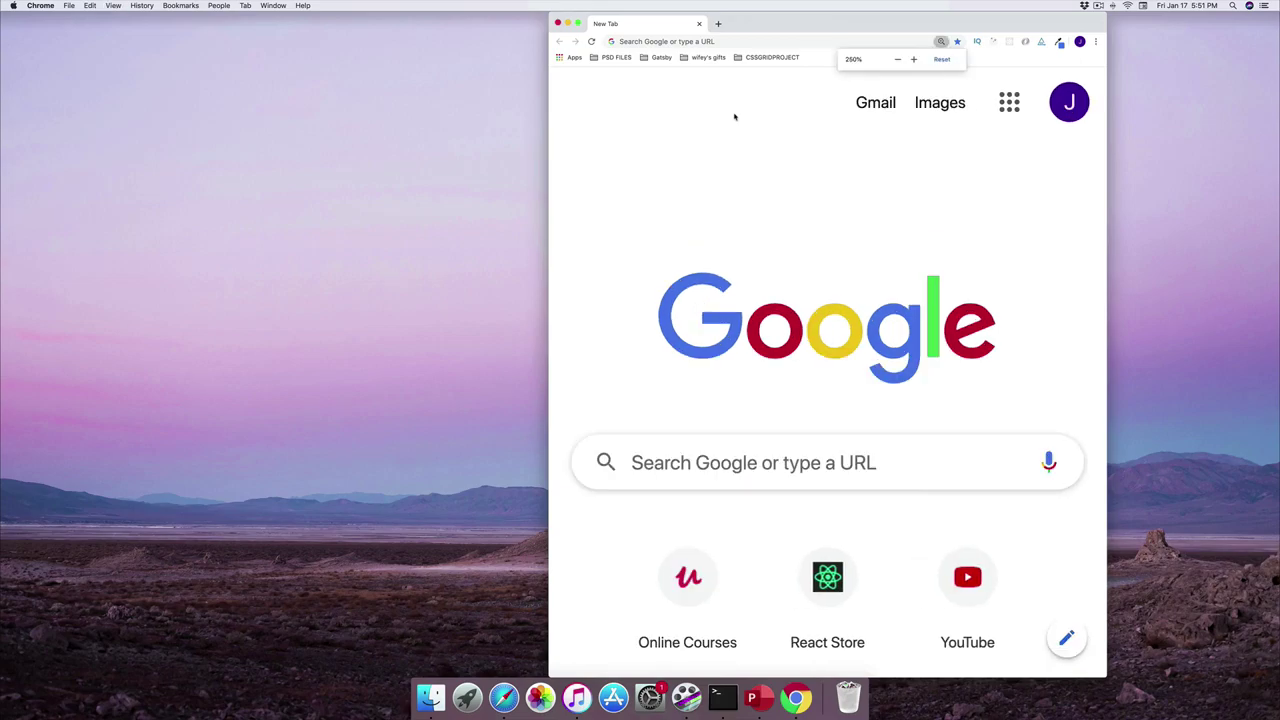
{"action": "key", "text": "super+minus"}
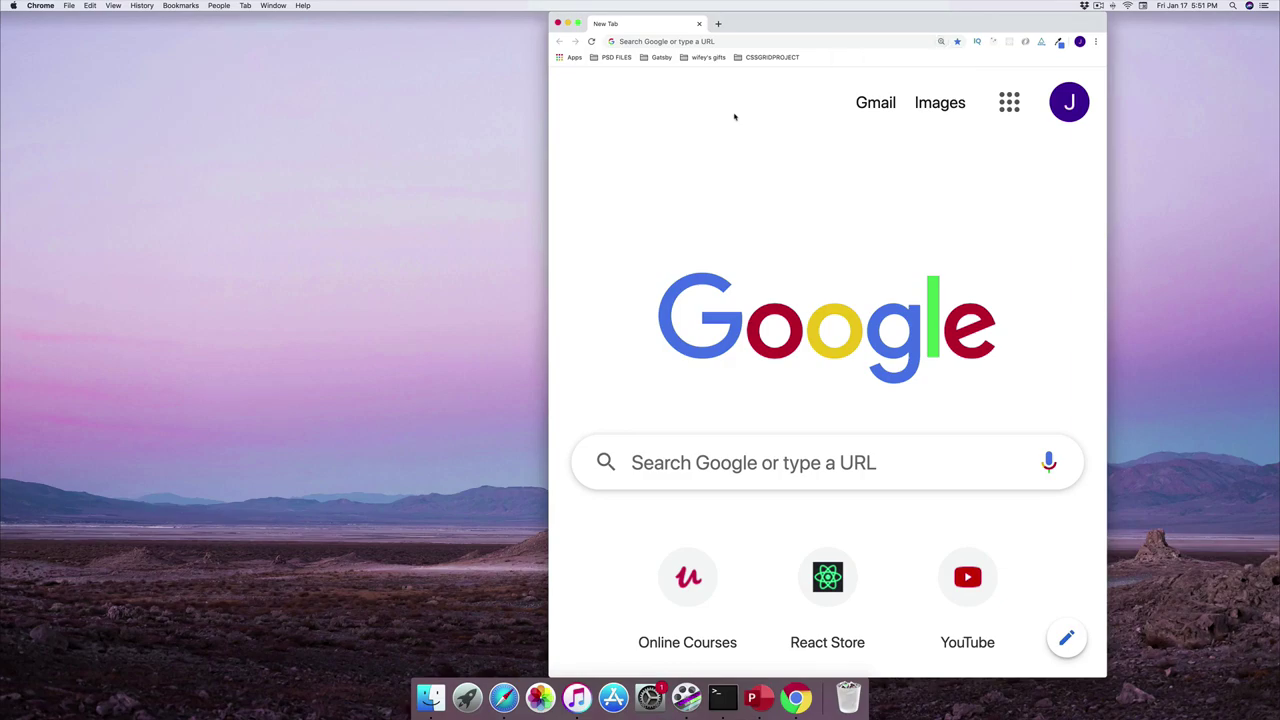
{"action": "key", "text": "super+equal"}
{"action": "key", "text": "super+equal"}
{"action": "key", "text": "super+minus"}
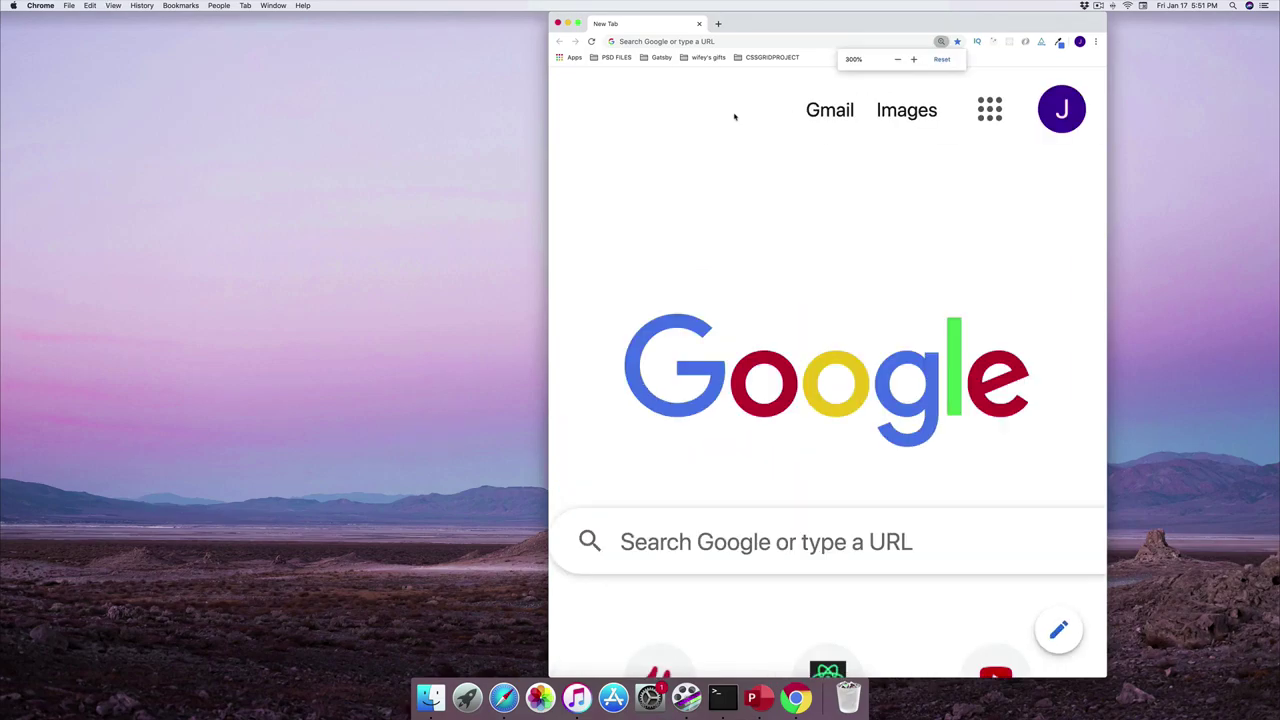
{"action": "key", "text": "super+minus"}
{"action": "key", "text": "super+equal"}
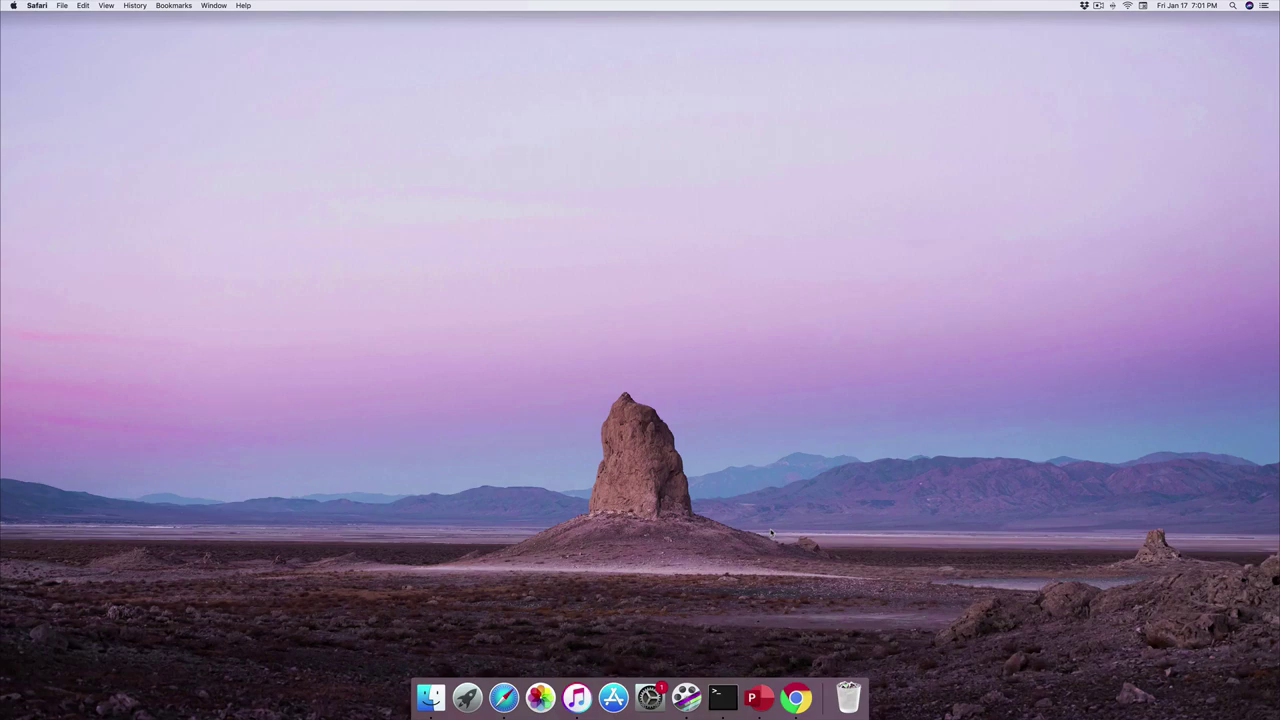
Step: Bring up the Chrome browser window and search Google for "visual studio code"
{"action": "left_click", "coordinate": [796, 697]}
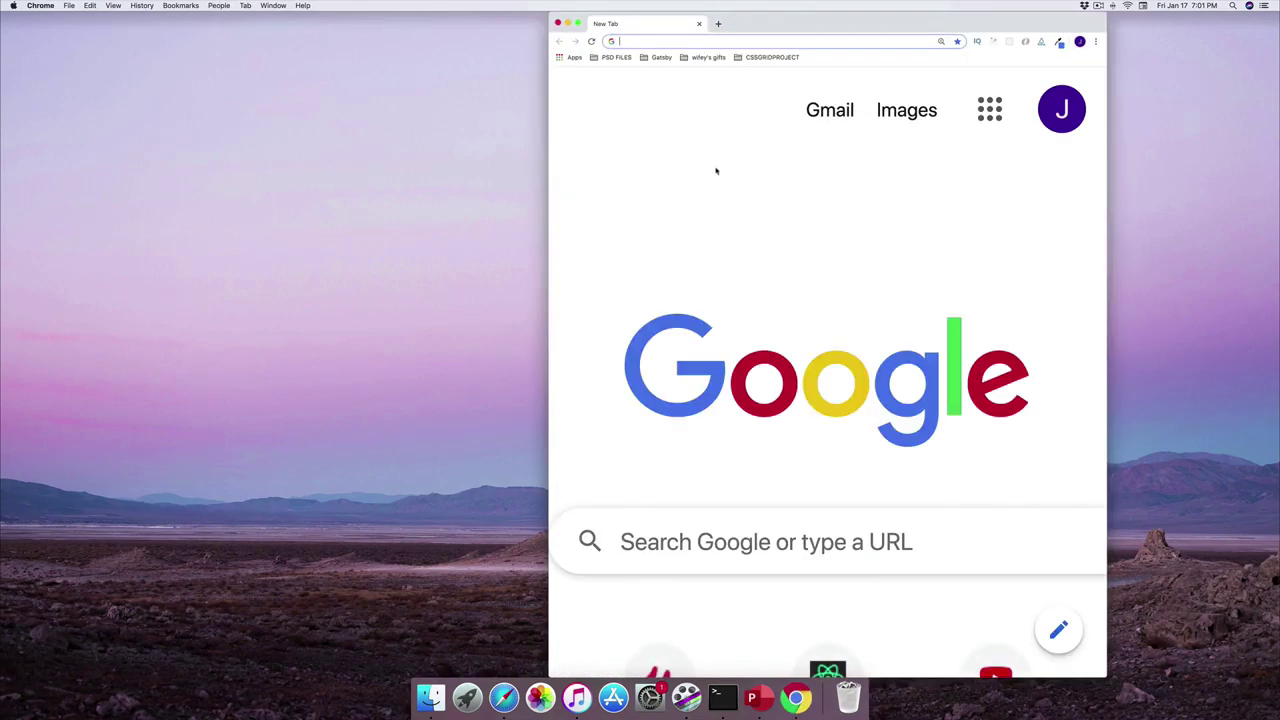
{"action": "type", "text": "visual"}
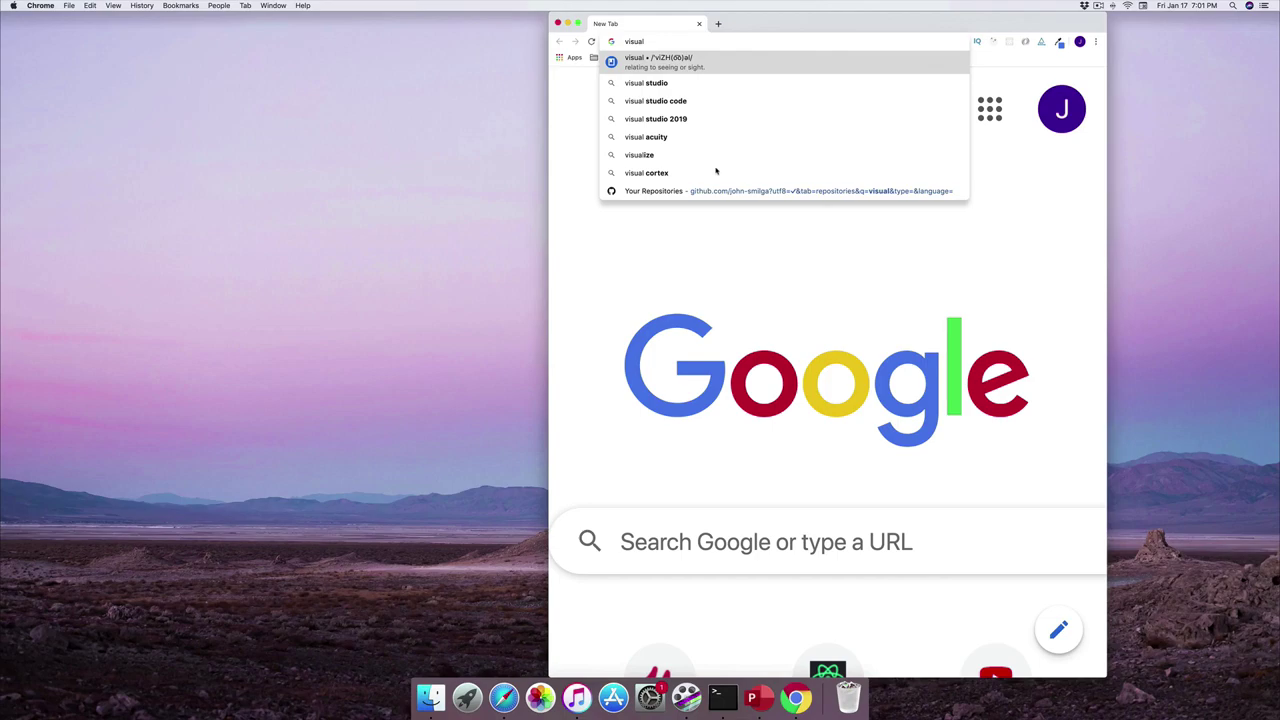
{"action": "type", "text": " studio "}
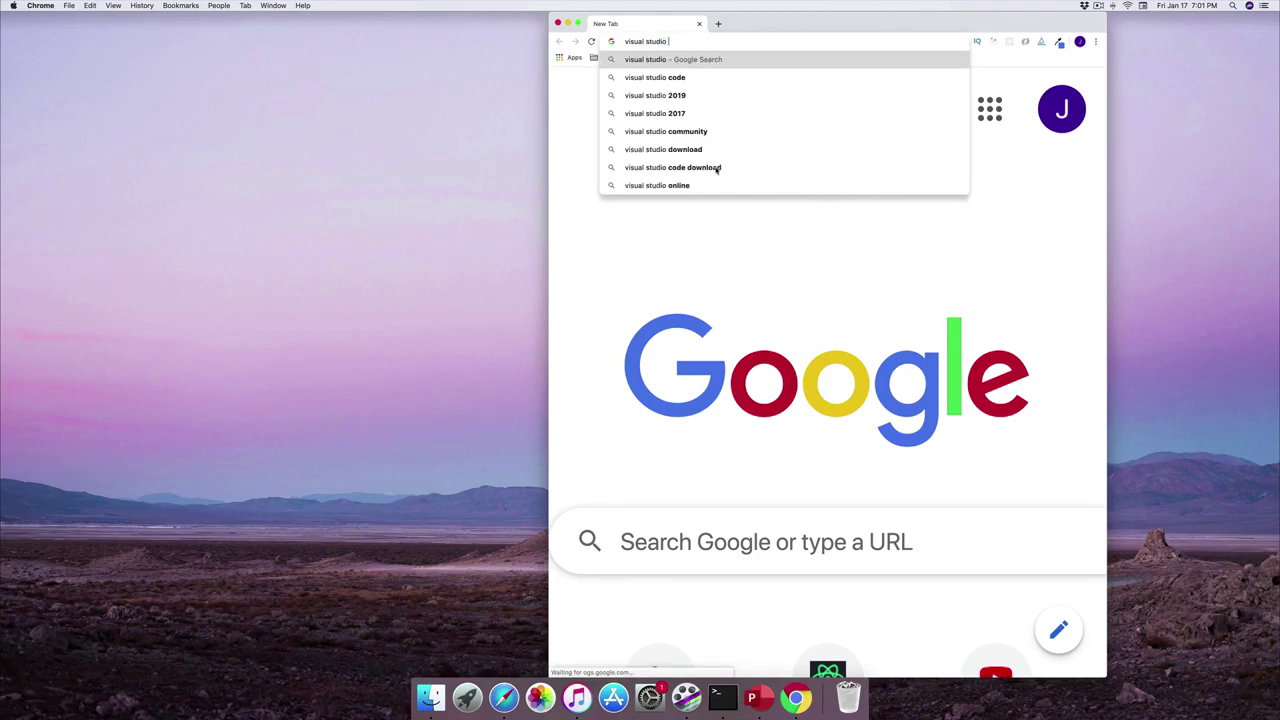
{"action": "type", "text": "cod"}
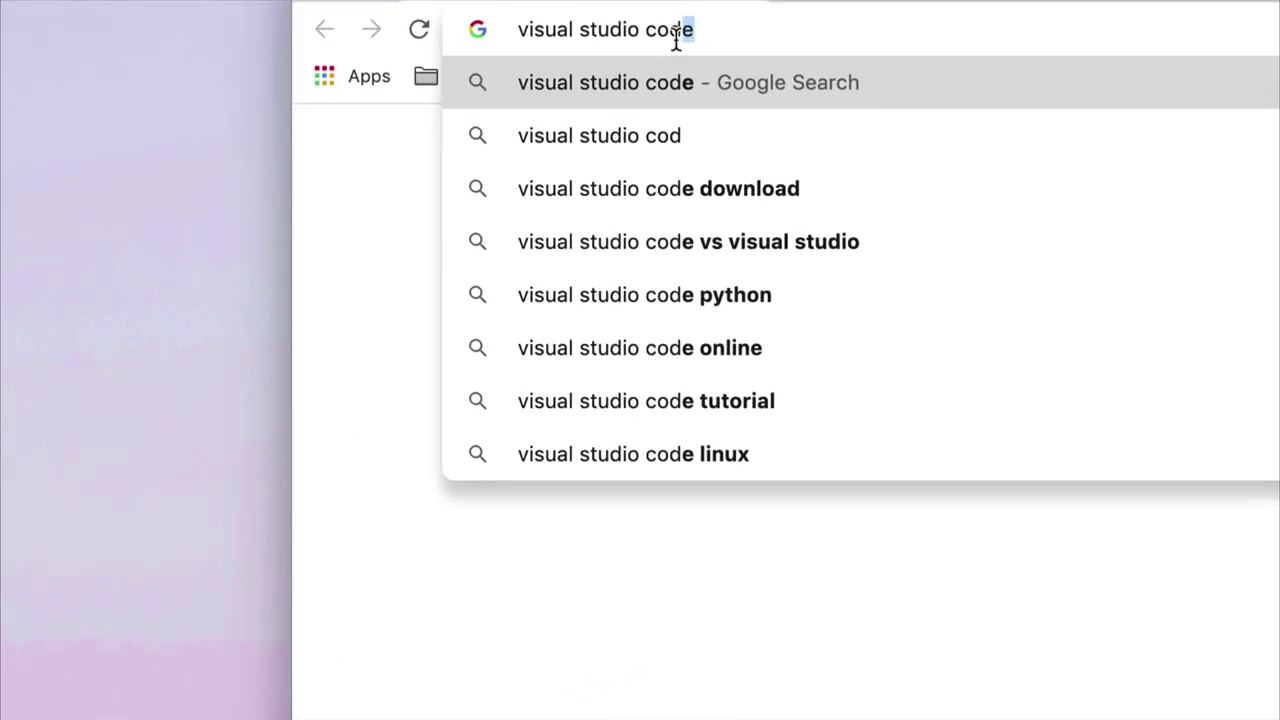
{"action": "type", "text": "e"}
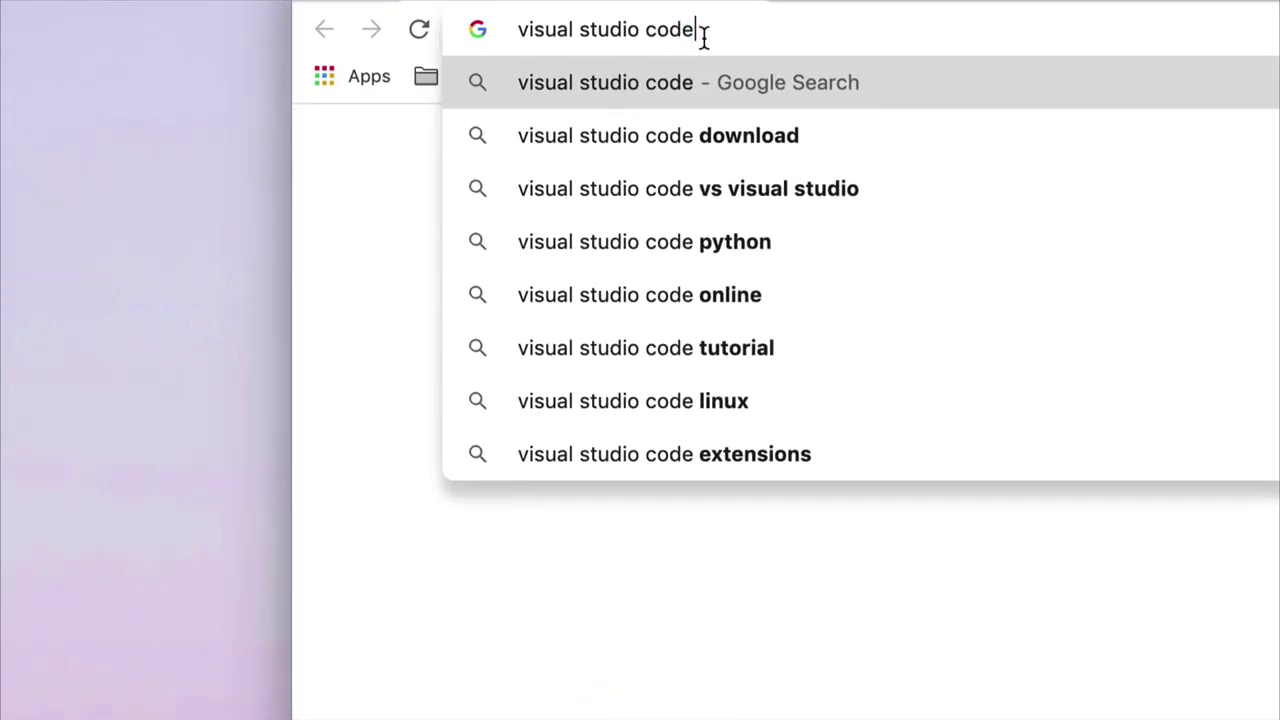
{"action": "key", "text": "Return"}
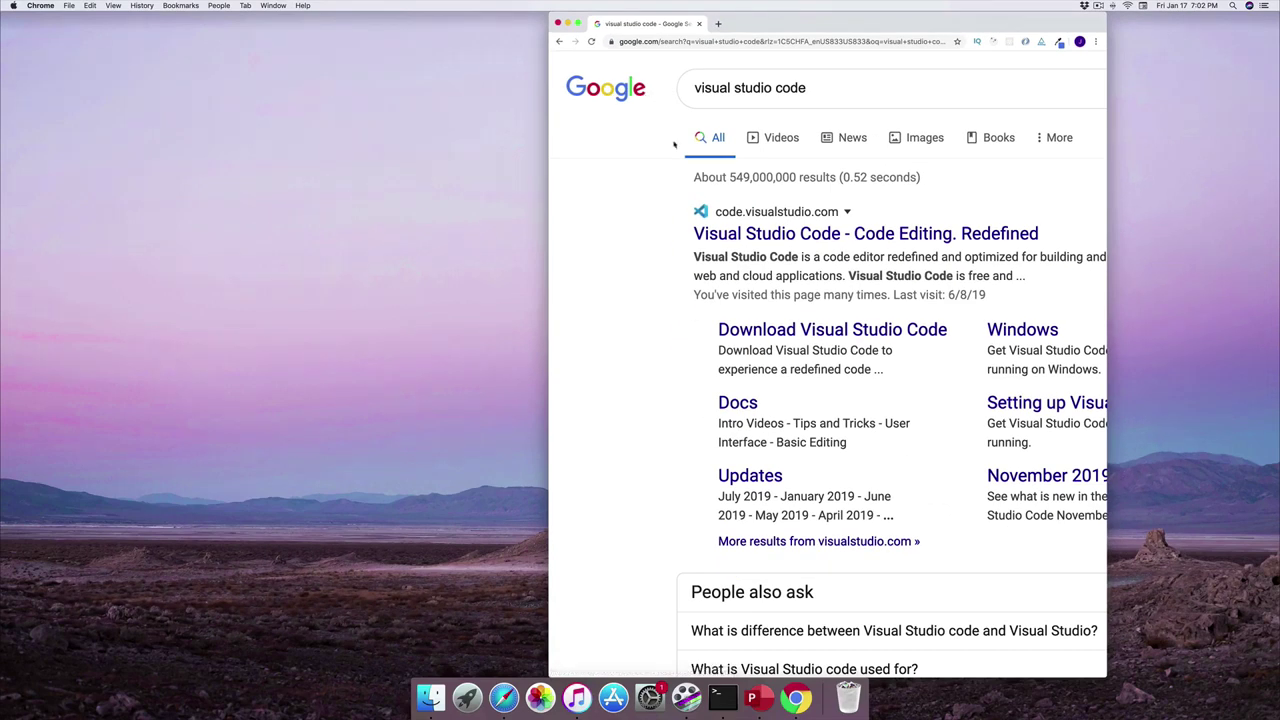
Step: Open the official Visual Studio Code site in a full-screen window and download the stable Mac build
{"action": "left_click", "coordinate": [779, 235]}
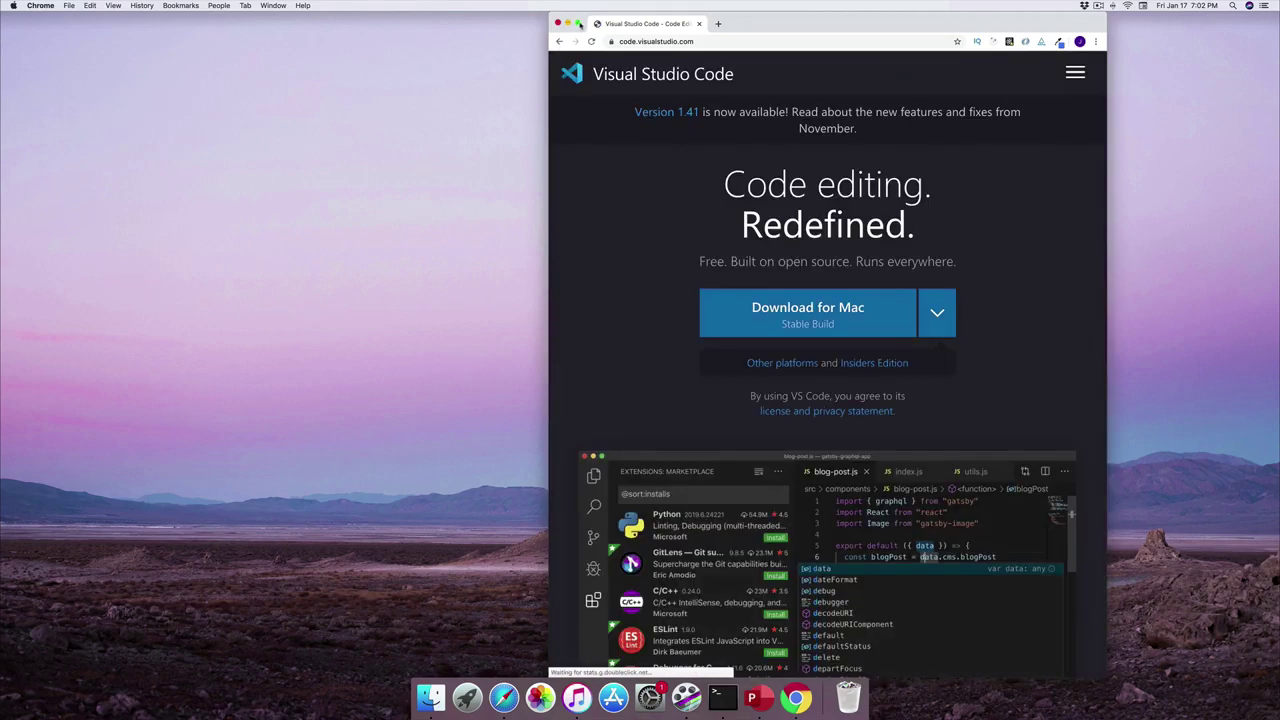
{"action": "left_click", "coordinate": [578, 23]}
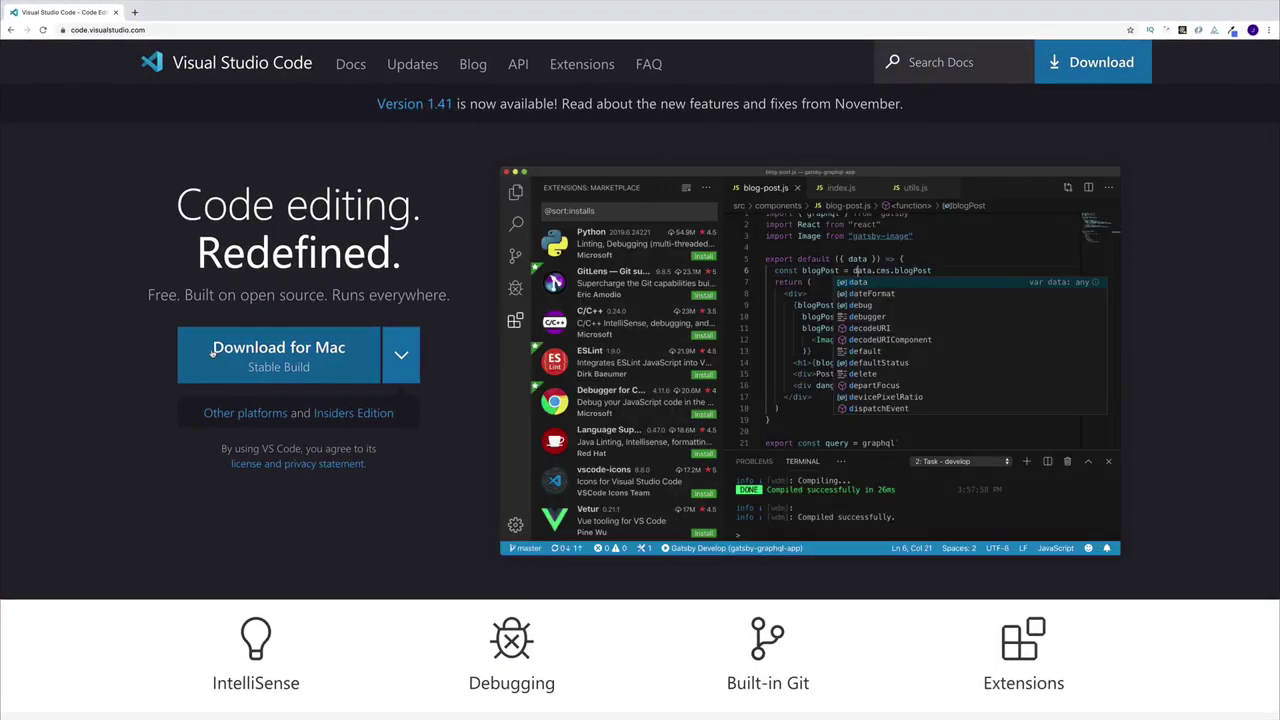
{"action": "left_click", "coordinate": [300, 349]}
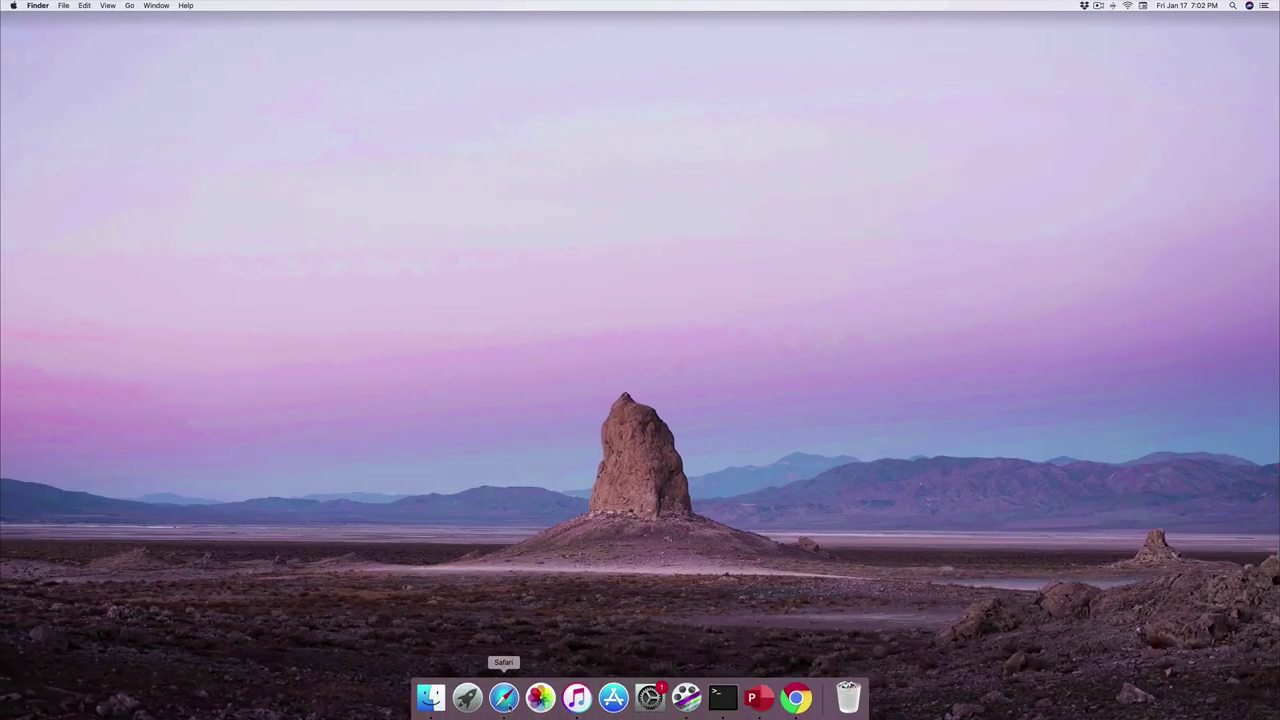
Step: Extract VSCode-darwin-stable.zip in the Downloads folder and launch the extracted Visual Studio Code, approving opening the downloaded app
{"action": "left_click", "coordinate": [432, 697]}
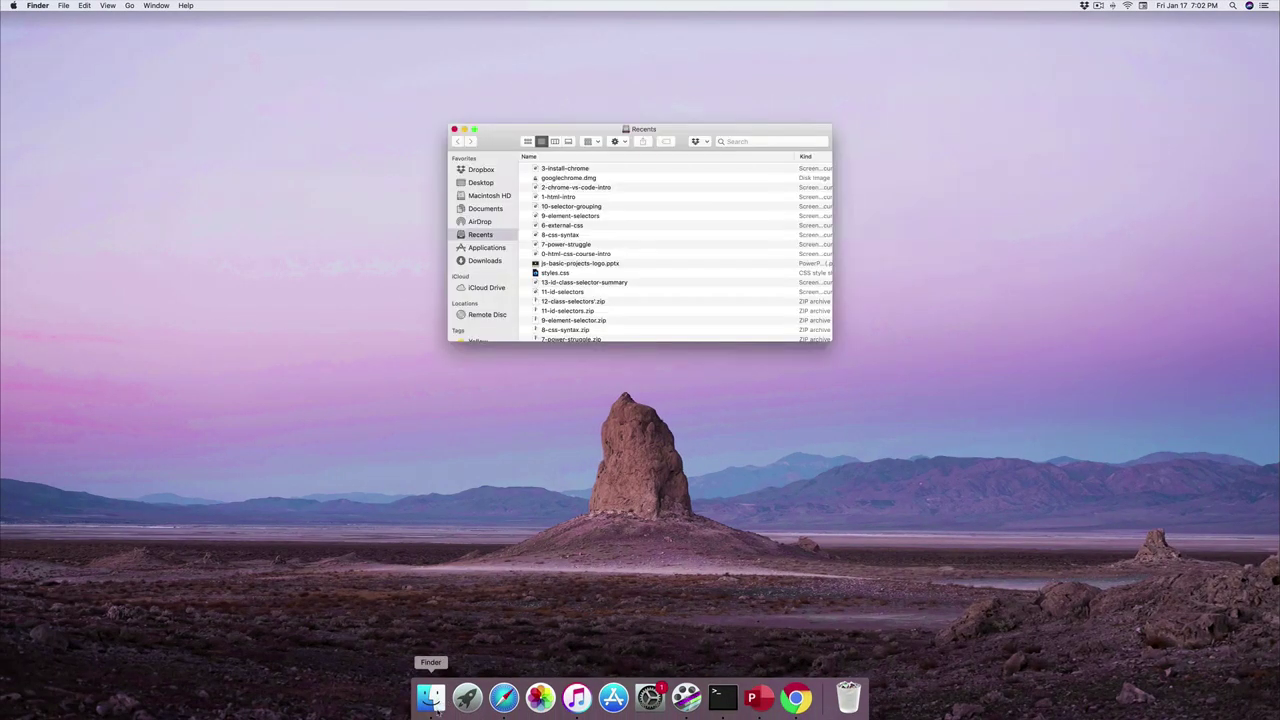
{"action": "left_click", "coordinate": [493, 261]}
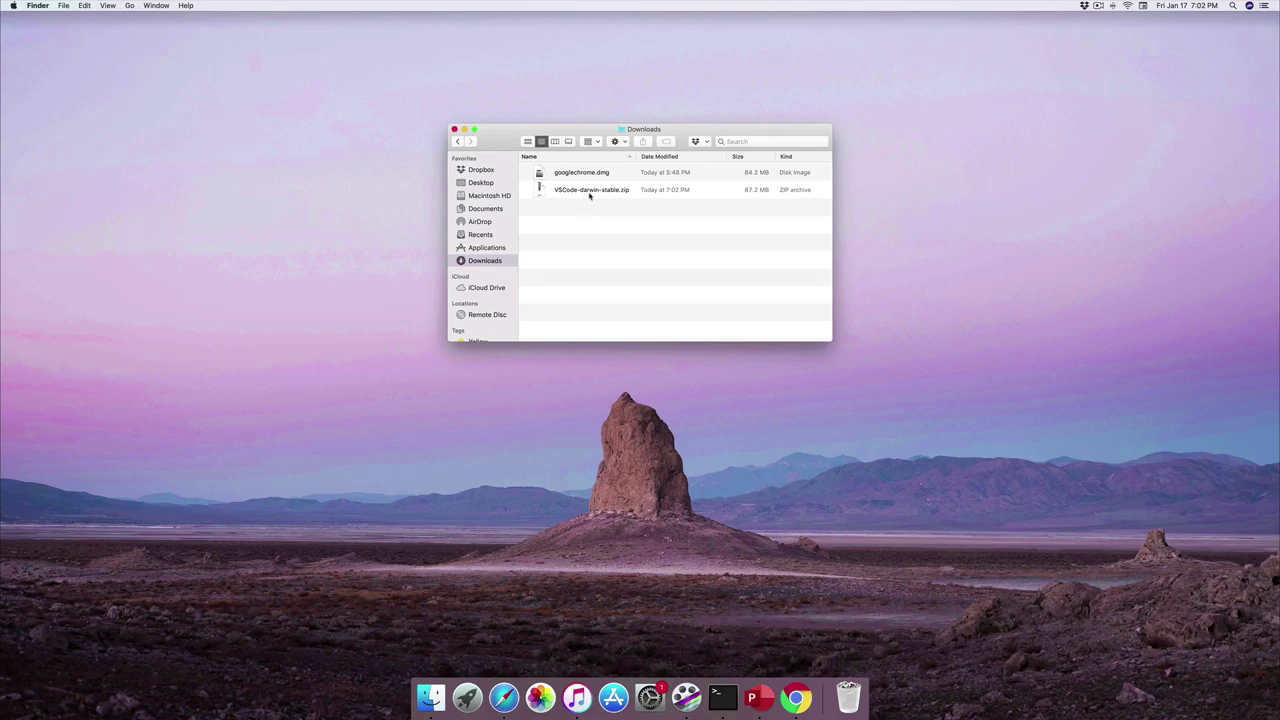
{"action": "double_click", "coordinate": [589, 191]}
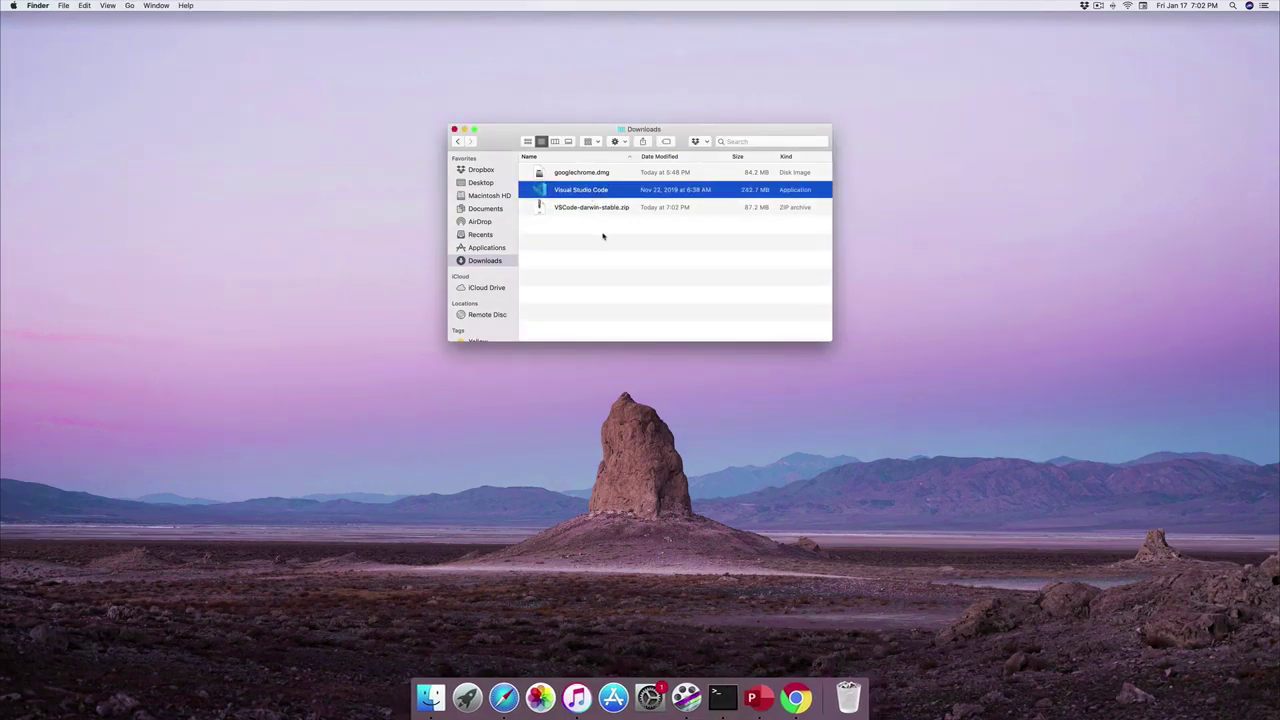
{"action": "double_click", "coordinate": [597, 191]}
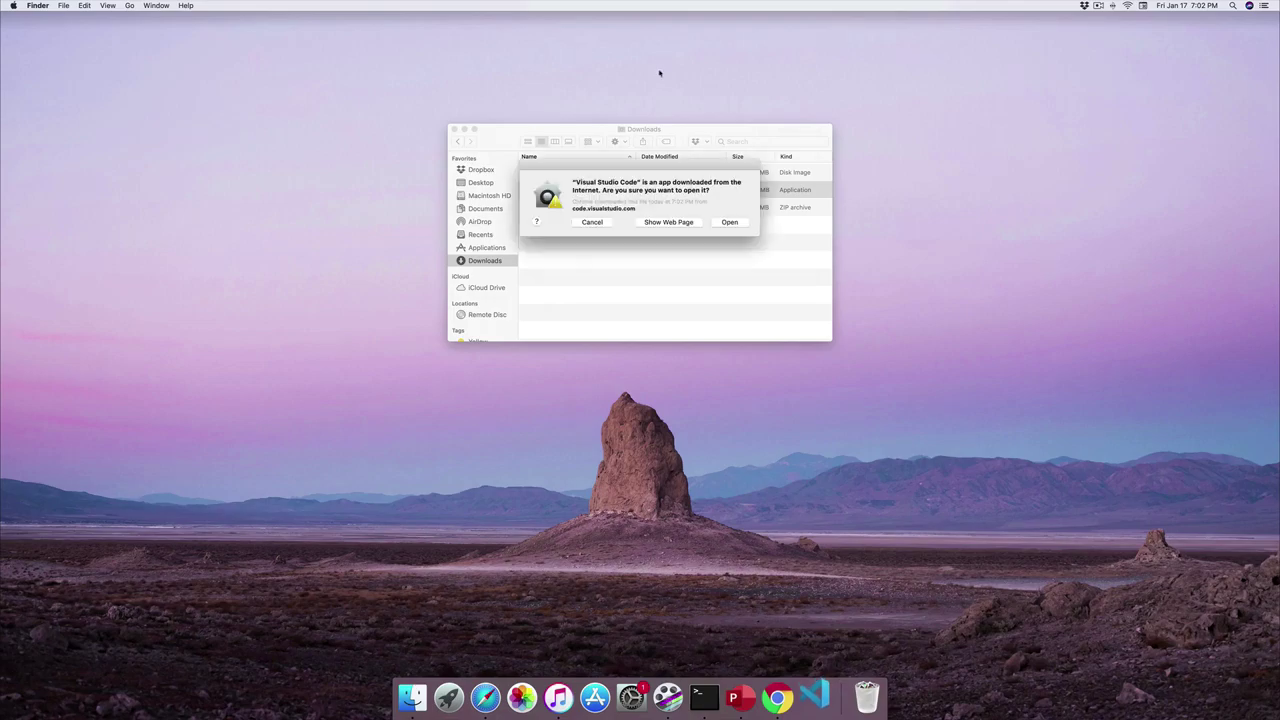
{"action": "left_click", "coordinate": [728, 222]}
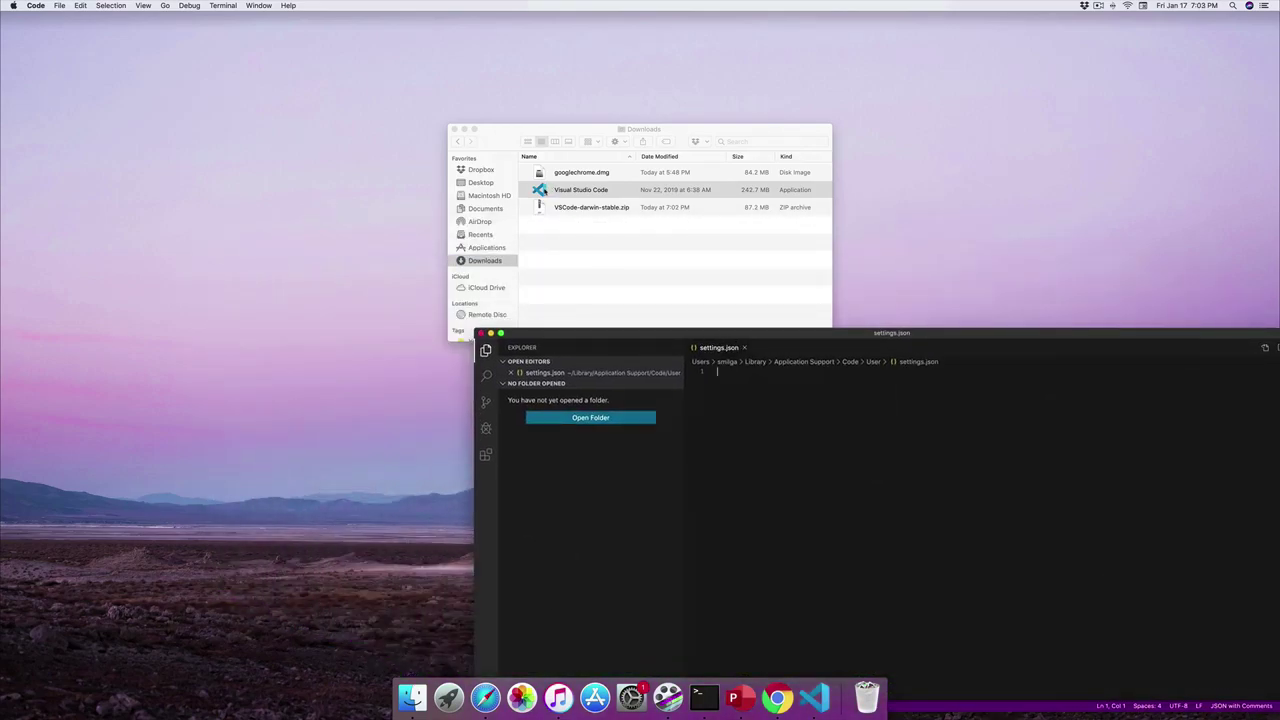
Step: Move the Visual Studio Code app from Downloads into the Applications folder and close its open editor window
{"action": "left_click_drag", "start_coordinate": [578, 190], "coordinate": [486, 249]}
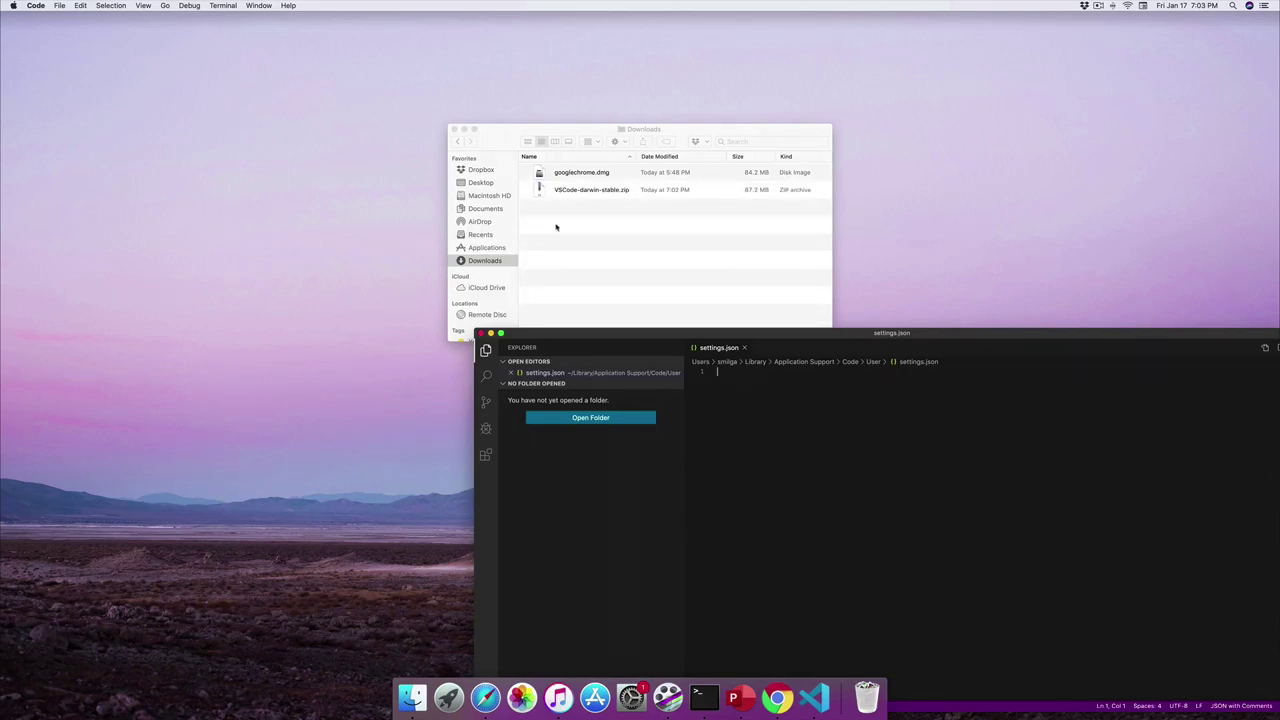
{"action": "left_click", "coordinate": [481, 335]}
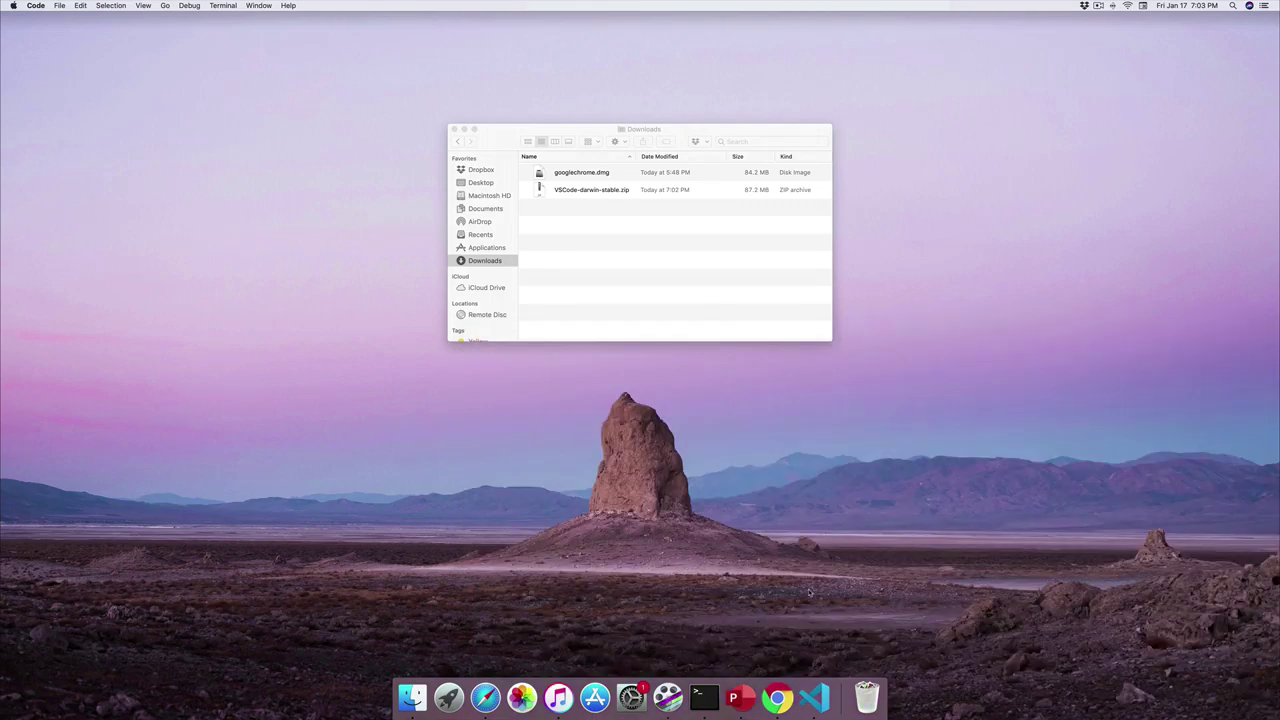
Step: Set Visual Studio Code to stay in the Dock permanently
{"action": "right_click", "coordinate": [812, 700]}
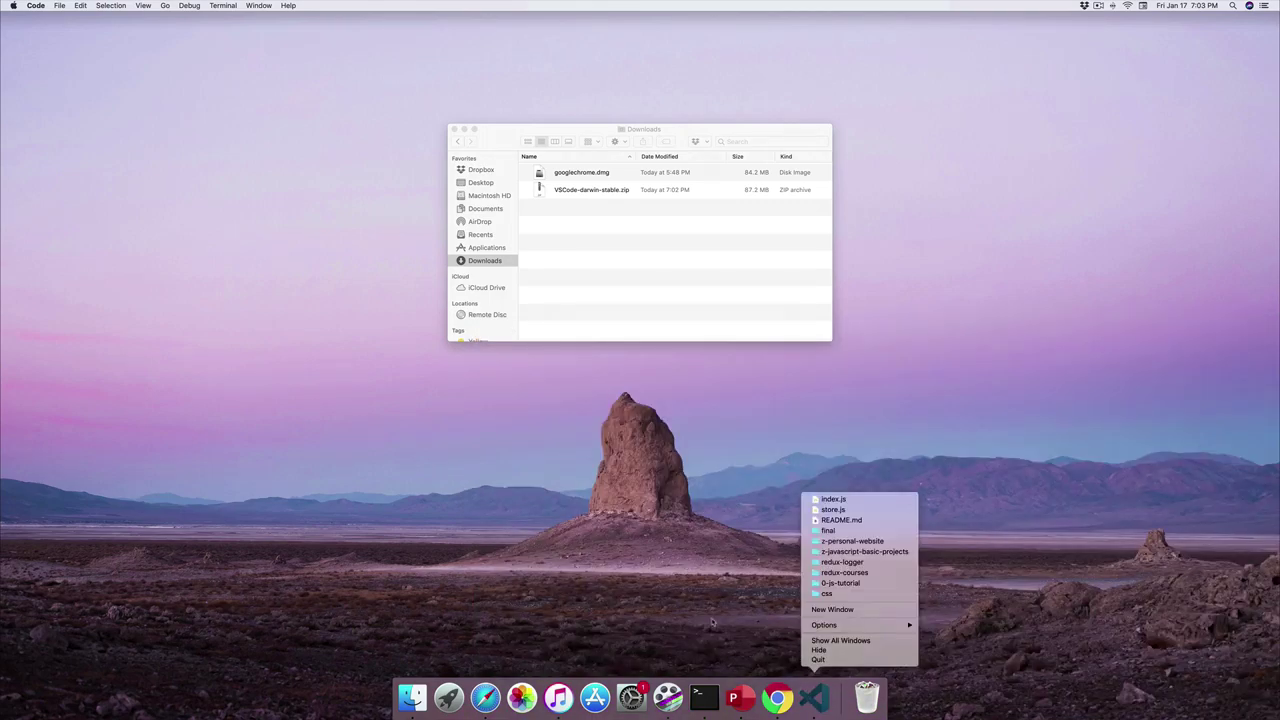
{"action": "mouse_move", "coordinate": [848, 626]}
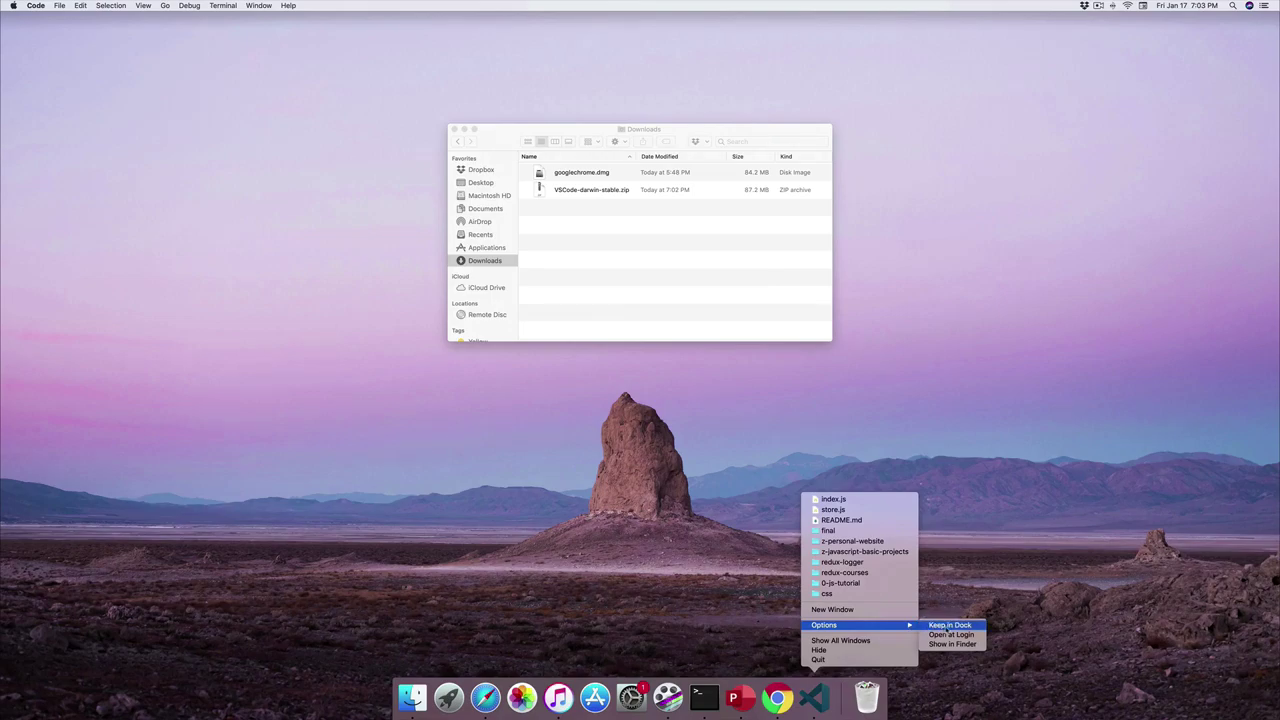
{"action": "left_click", "coordinate": [948, 627]}
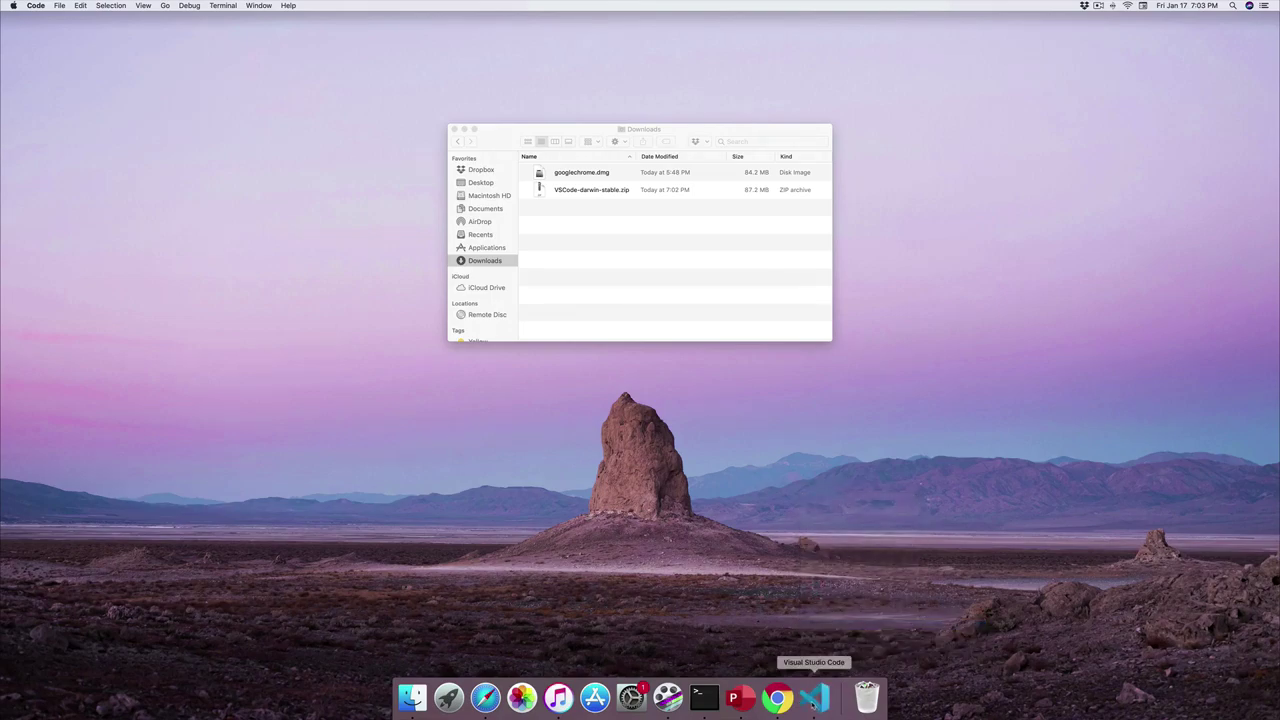
Step: Reopen Visual Studio Code, make its window full screen and close the Welcome page
{"action": "left_click", "coordinate": [815, 697]}
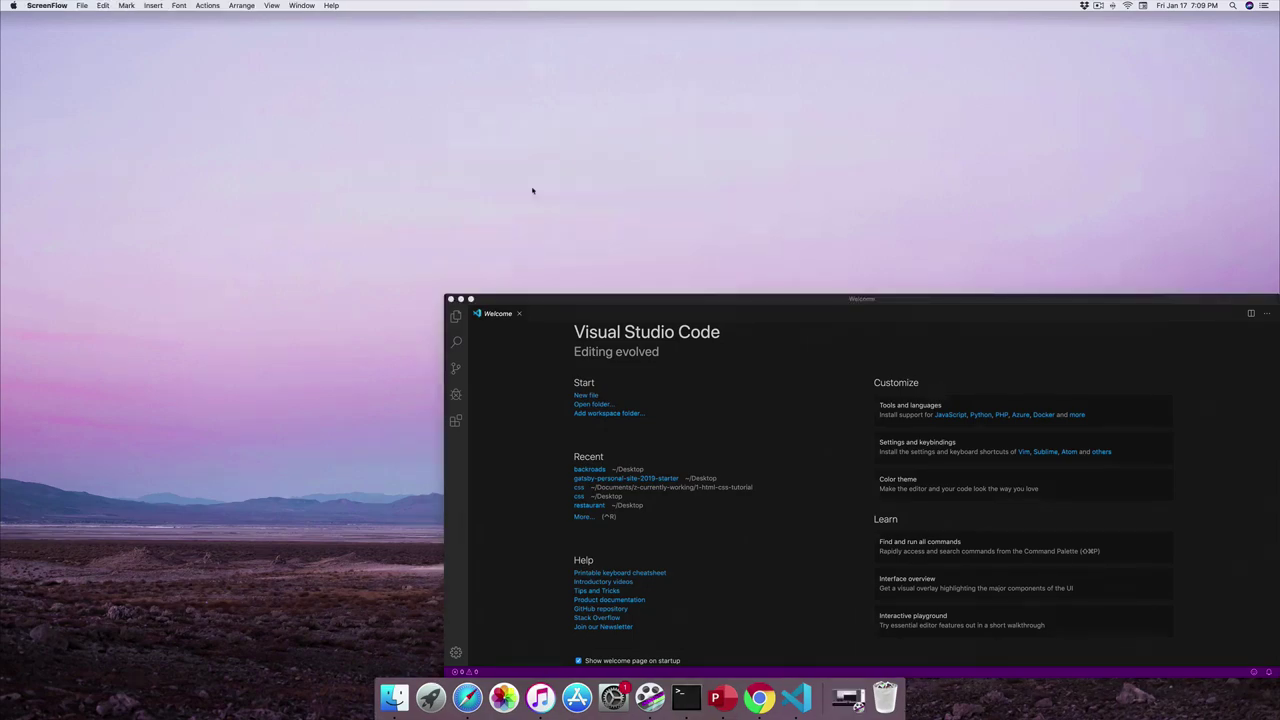
{"action": "left_click", "coordinate": [471, 299]}
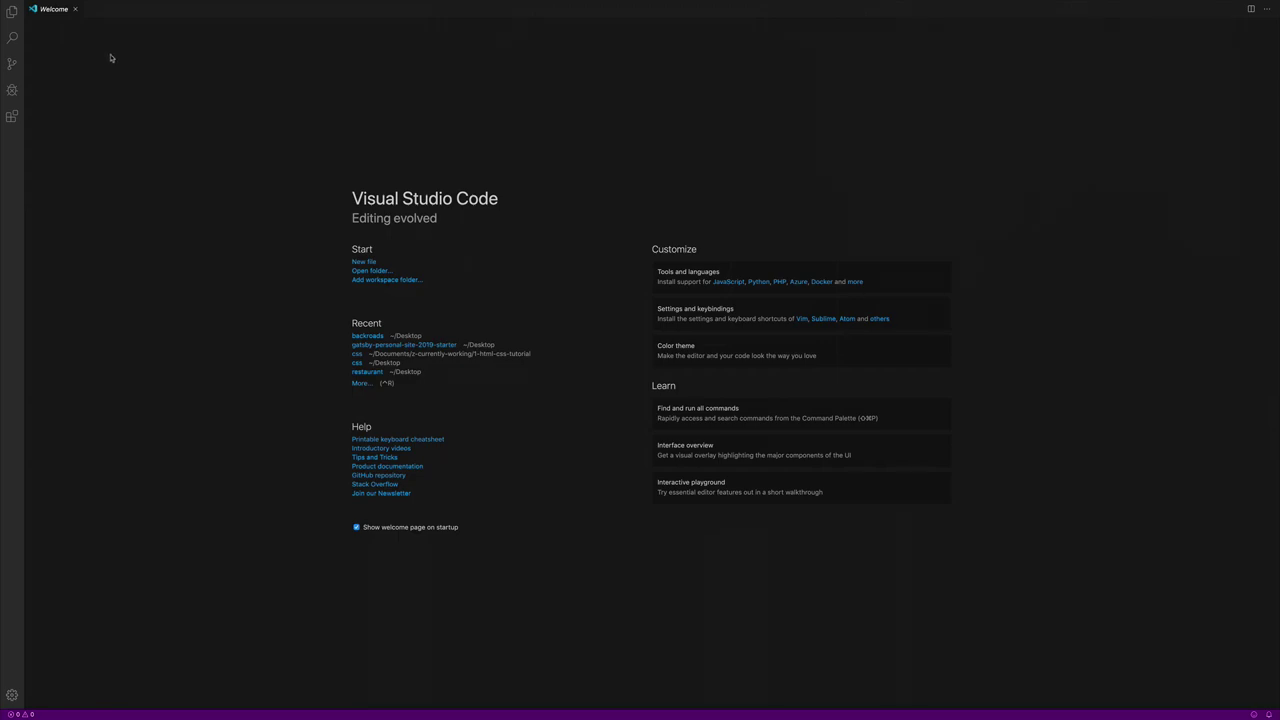
{"action": "left_click", "coordinate": [75, 9]}
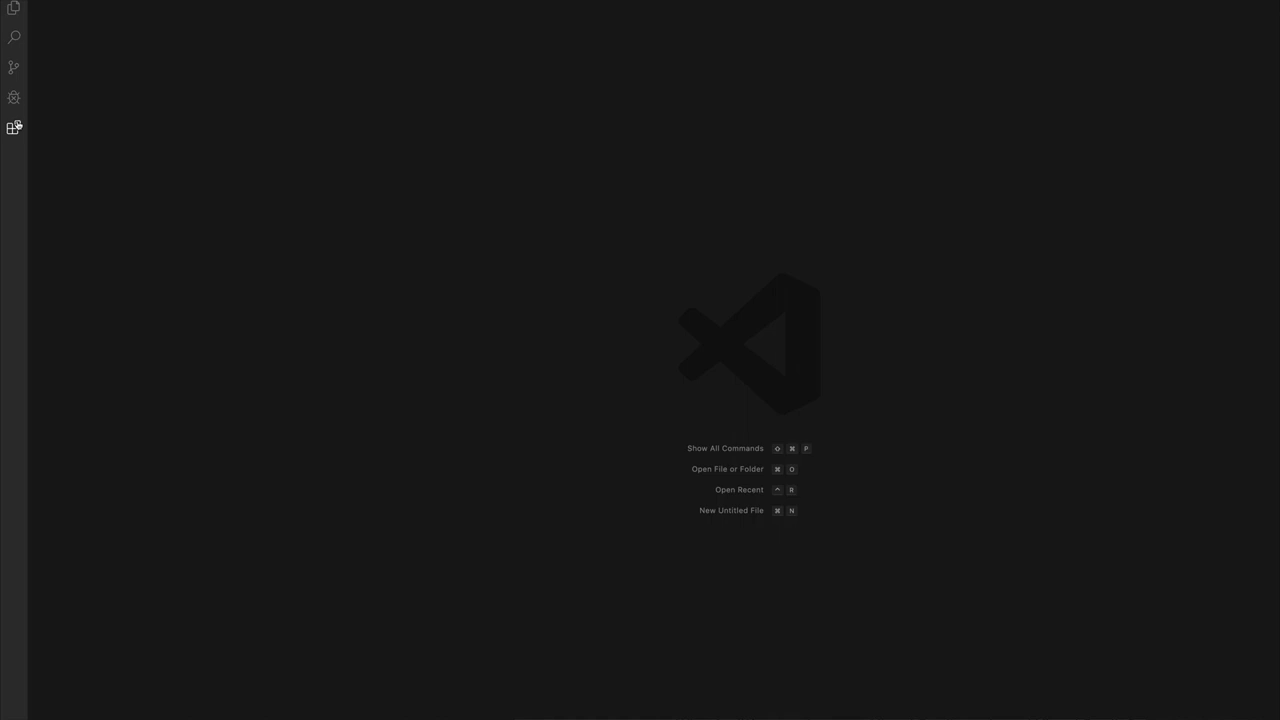
Step: Browse the popular extensions and search the marketplace for "java", finishing back in the file explorer view
{"action": "left_click", "coordinate": [14, 127]}
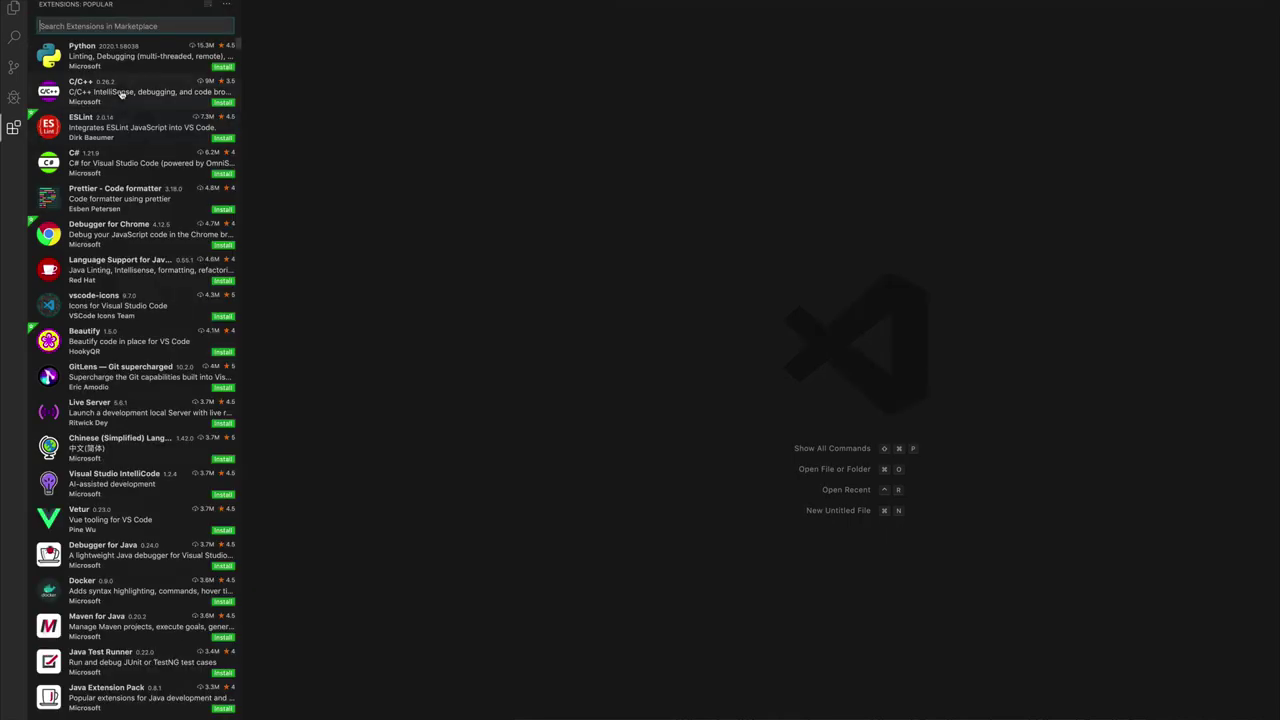
{"action": "scroll", "coordinate": [114, 171], "scroll_direction": "down", "scroll_amount": 10}
{"action": "scroll", "coordinate": [114, 171], "scroll_direction": "up", "scroll_amount": 10}
{"action": "scroll", "coordinate": [135, 370], "scroll_direction": "down", "scroll_amount": 10}
{"action": "scroll", "coordinate": [135, 370], "scroll_direction": "up", "scroll_amount": 10}
{"action": "type", "text": "ja"}
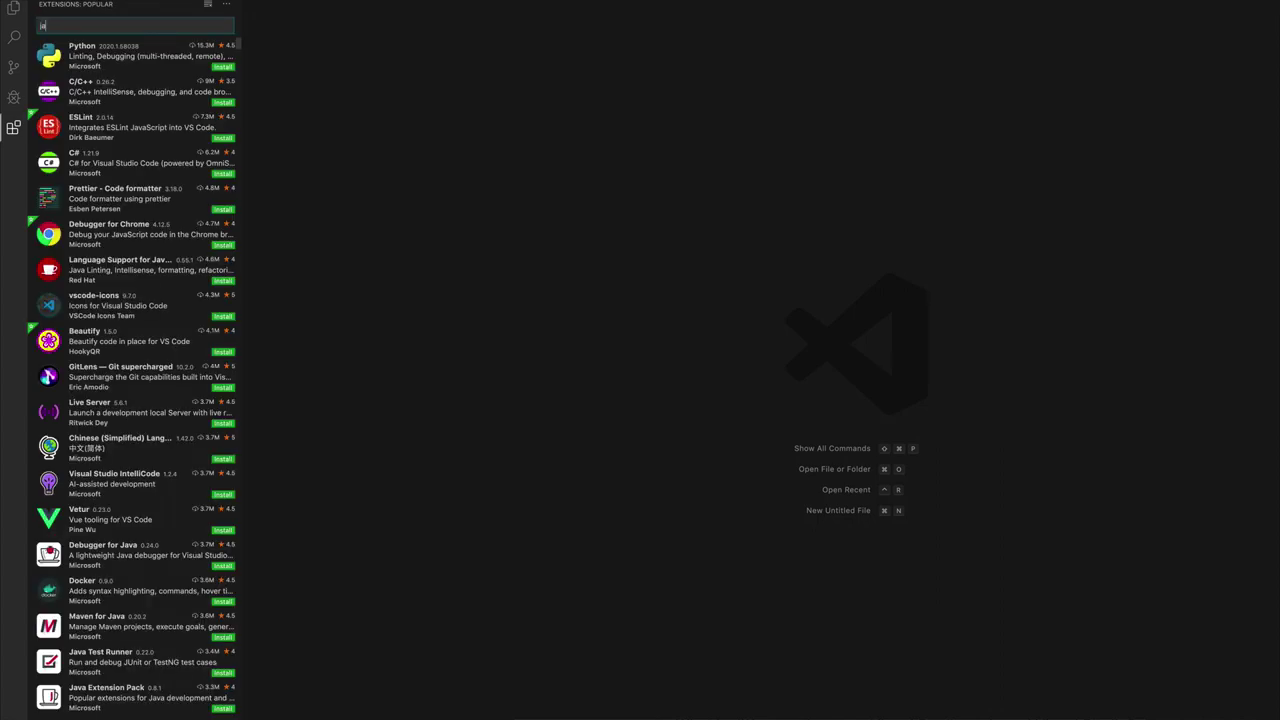
{"action": "type", "text": "va"}
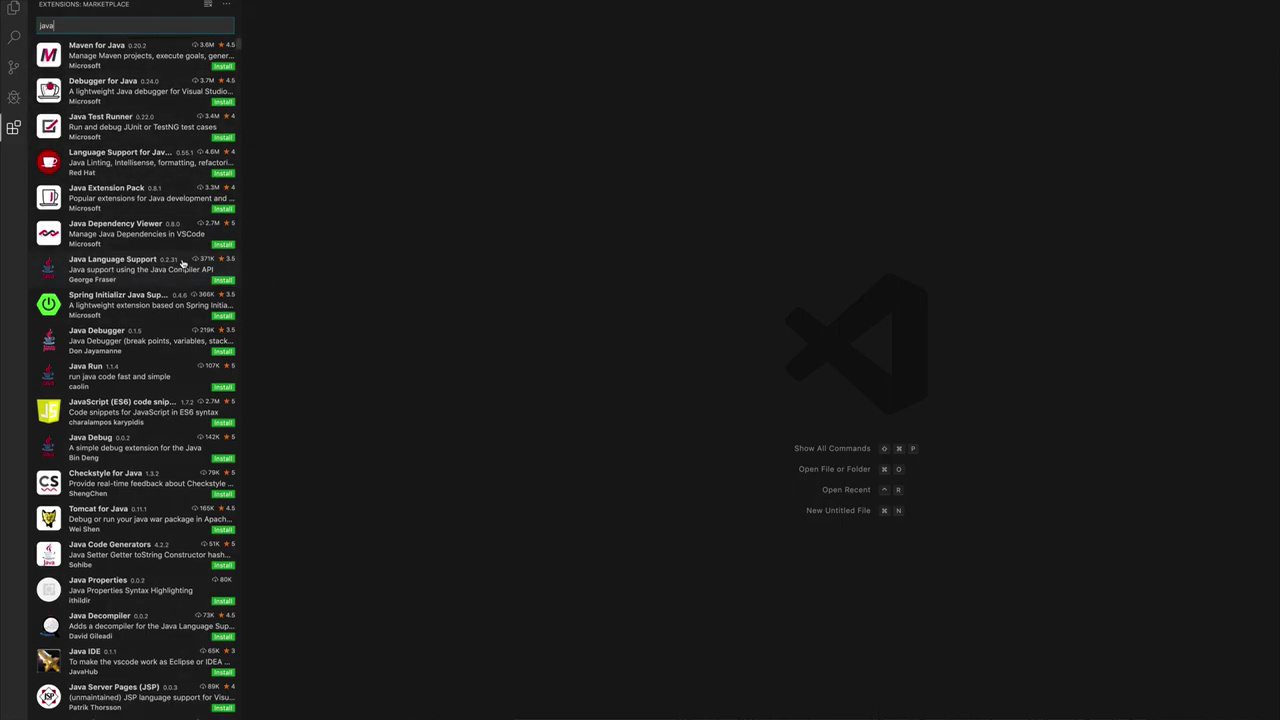
{"action": "left_click", "coordinate": [14, 10]}
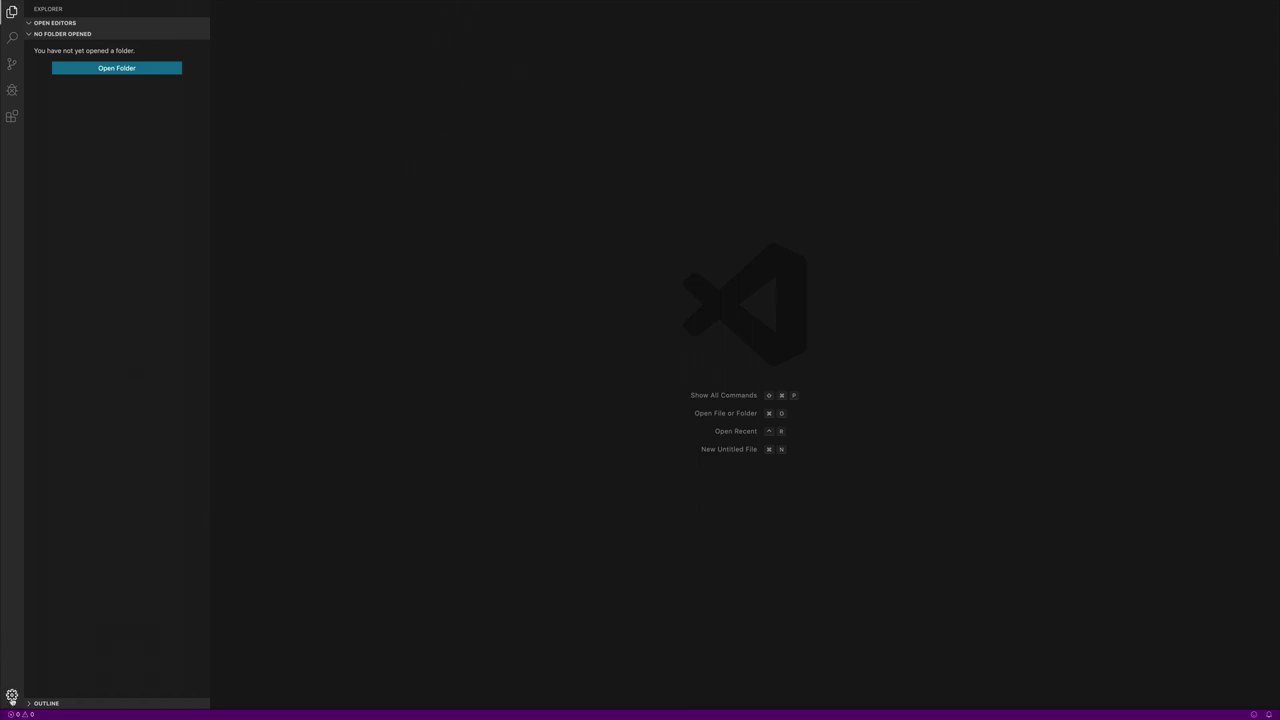
Step: Open the editor's user settings and set the editor font size to 22 pixels
{"action": "left_click", "coordinate": [12, 696]}
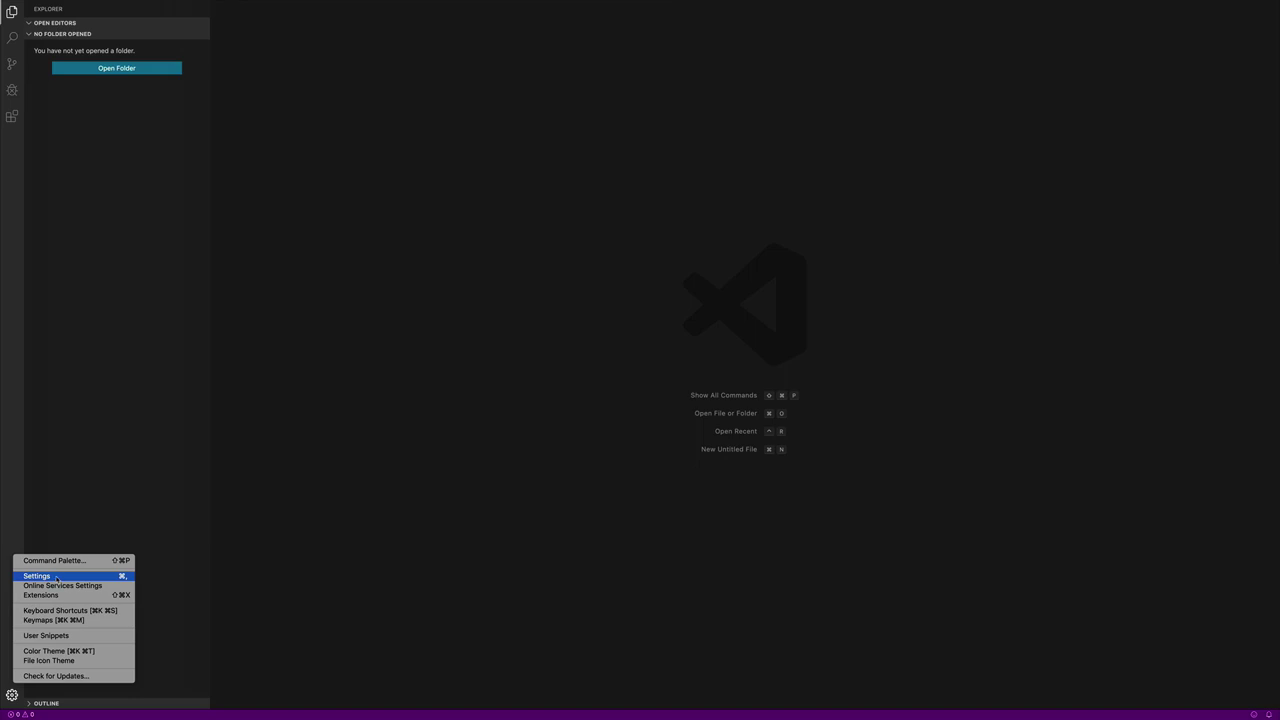
{"action": "left_click", "coordinate": [56, 577]}
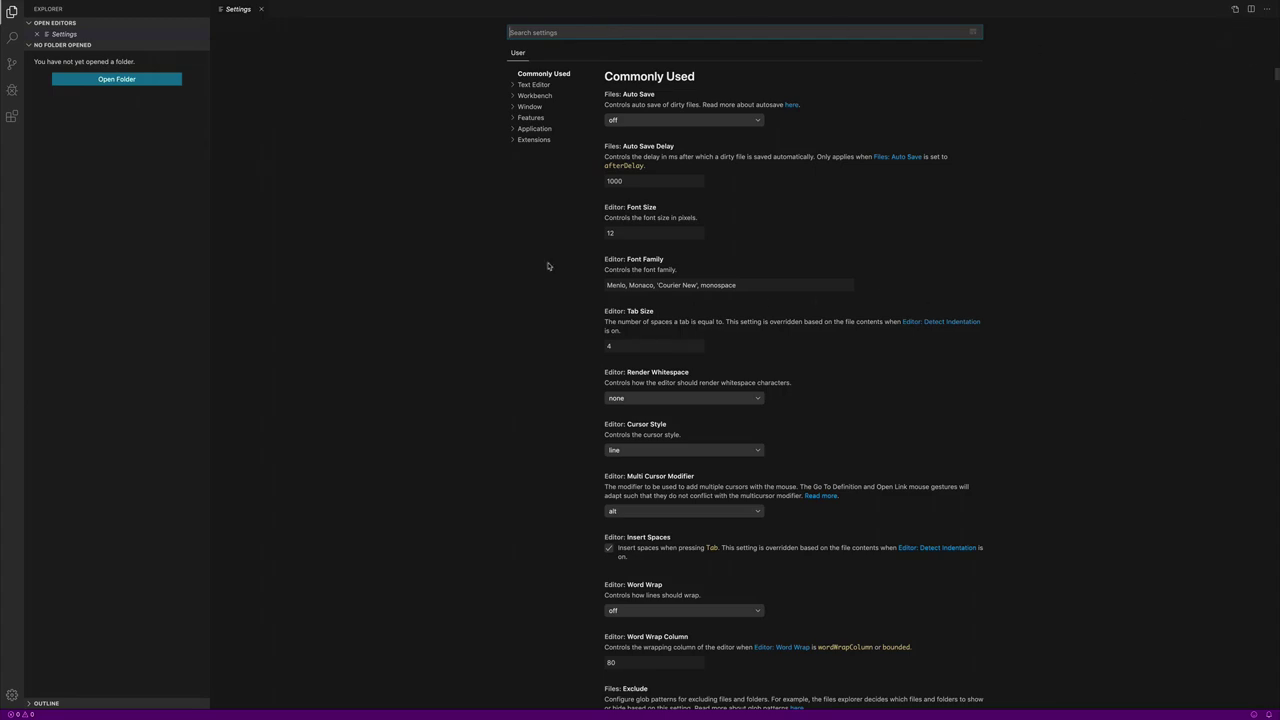
{"action": "left_click", "coordinate": [618, 234]}
{"action": "key", "text": "BackSpace"}
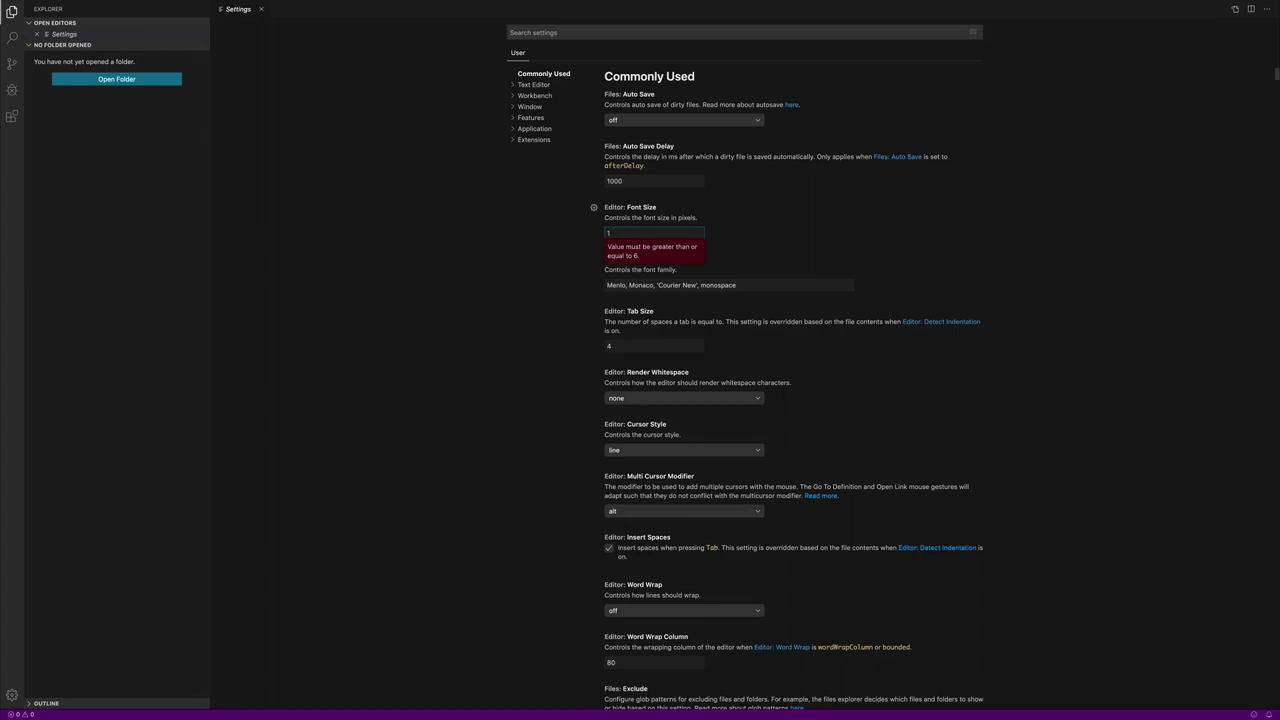
{"action": "key", "text": "BackSpace"}
{"action": "type", "text": "22"}
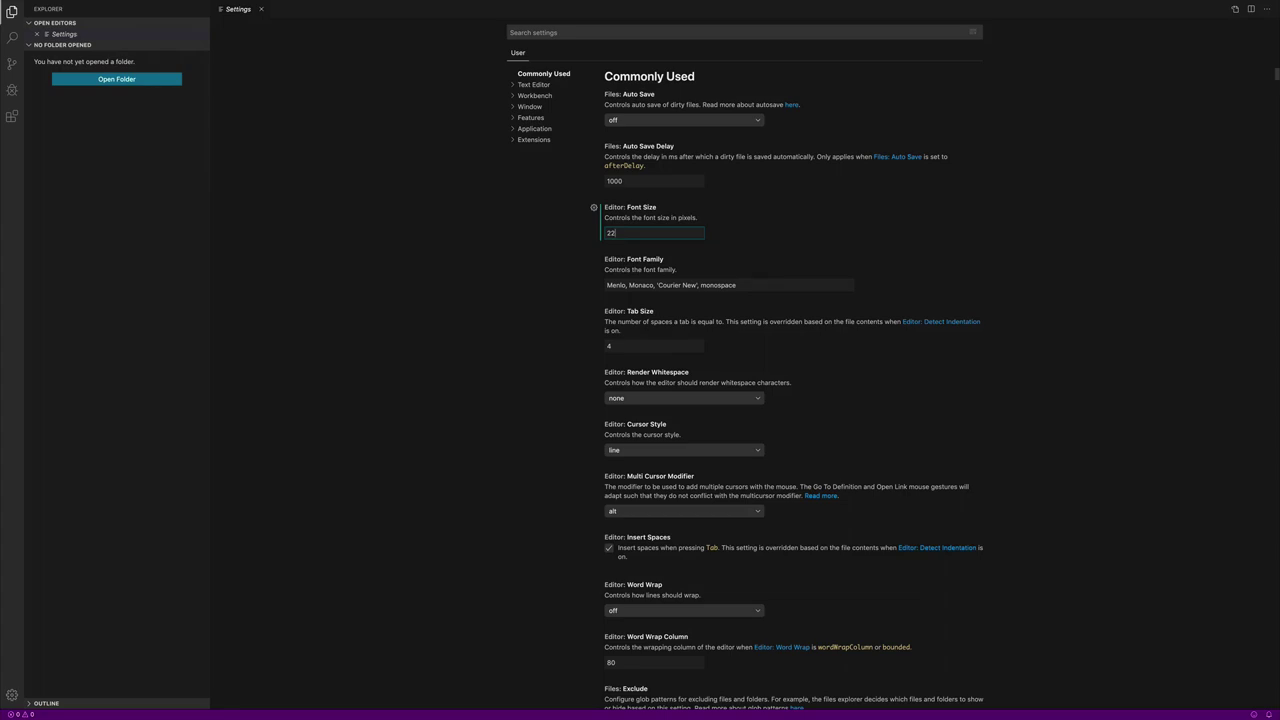
{"action": "left_click", "coordinate": [903, 267]}
Step: Open the user settings as JSON, set "editor.fontSize" to 30 and save settings.json
{"action": "left_click", "coordinate": [1235, 10]}
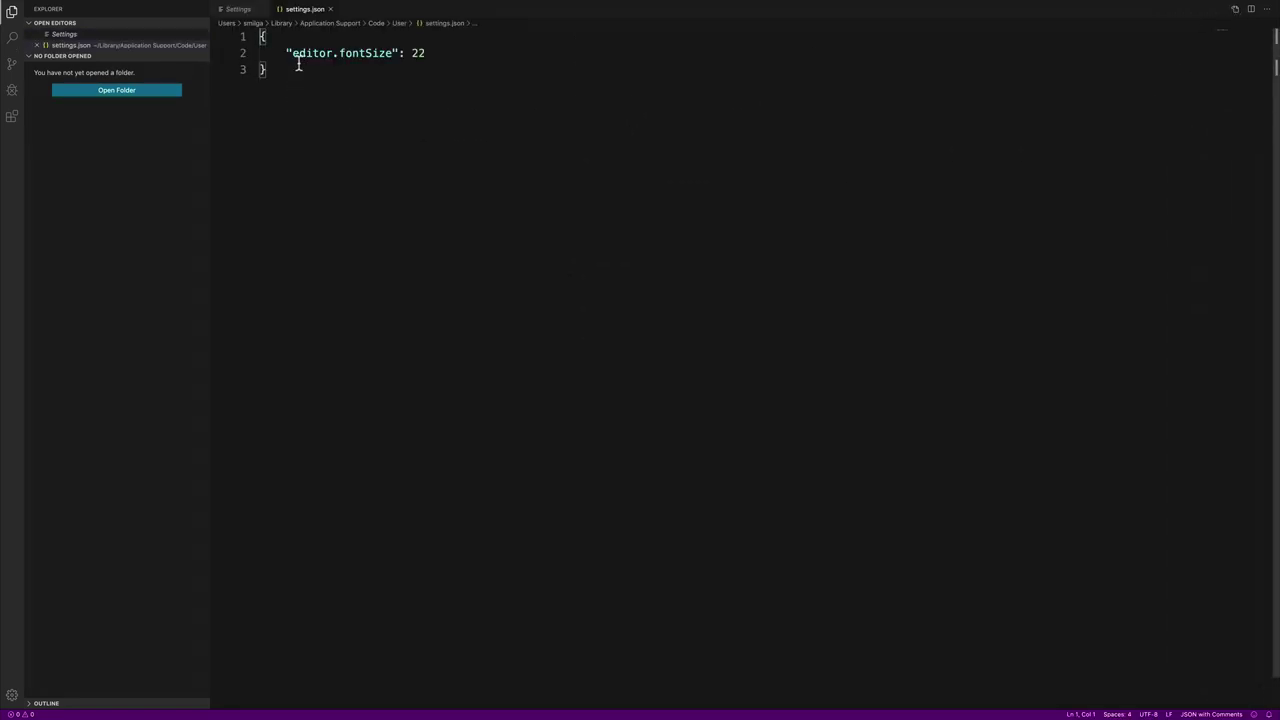
{"action": "left_click_drag", "start_coordinate": [287, 53], "coordinate": [425, 54]}
{"action": "left_click", "coordinate": [429, 70]}
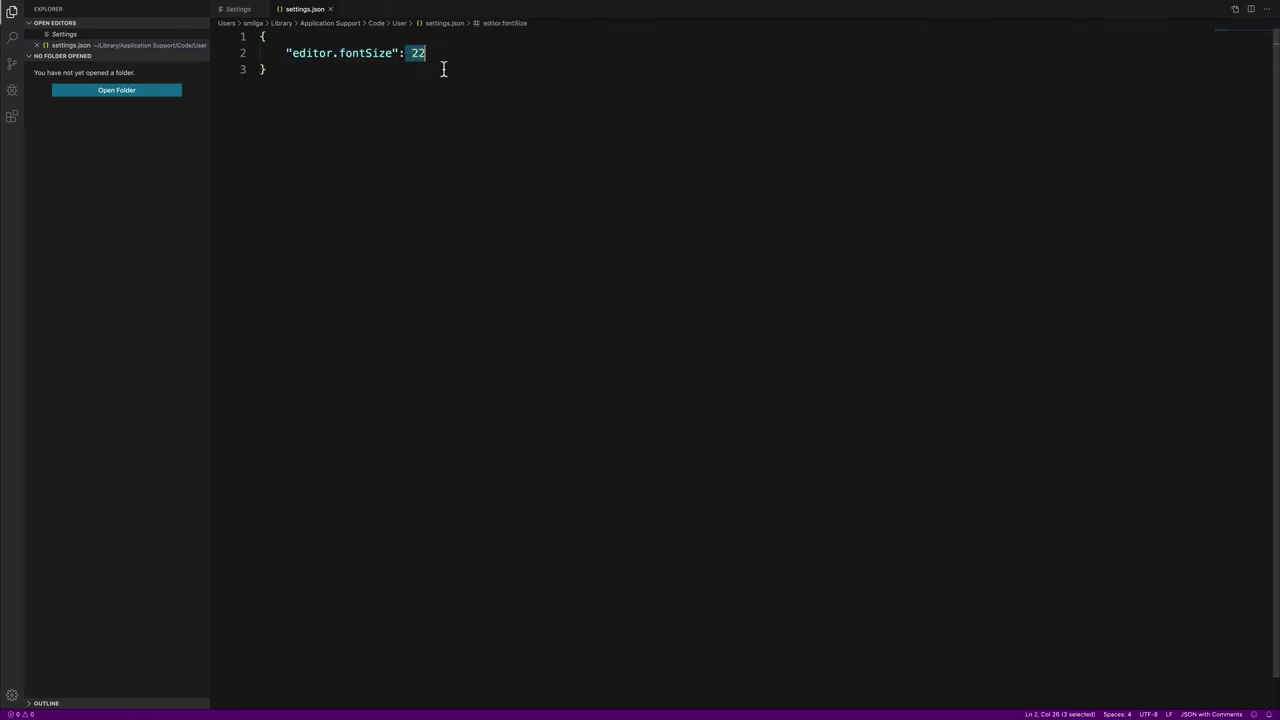
{"action": "key", "text": "Right"}
{"action": "key", "text": "BackSpace"}
{"action": "key", "text": "BackSpace"}
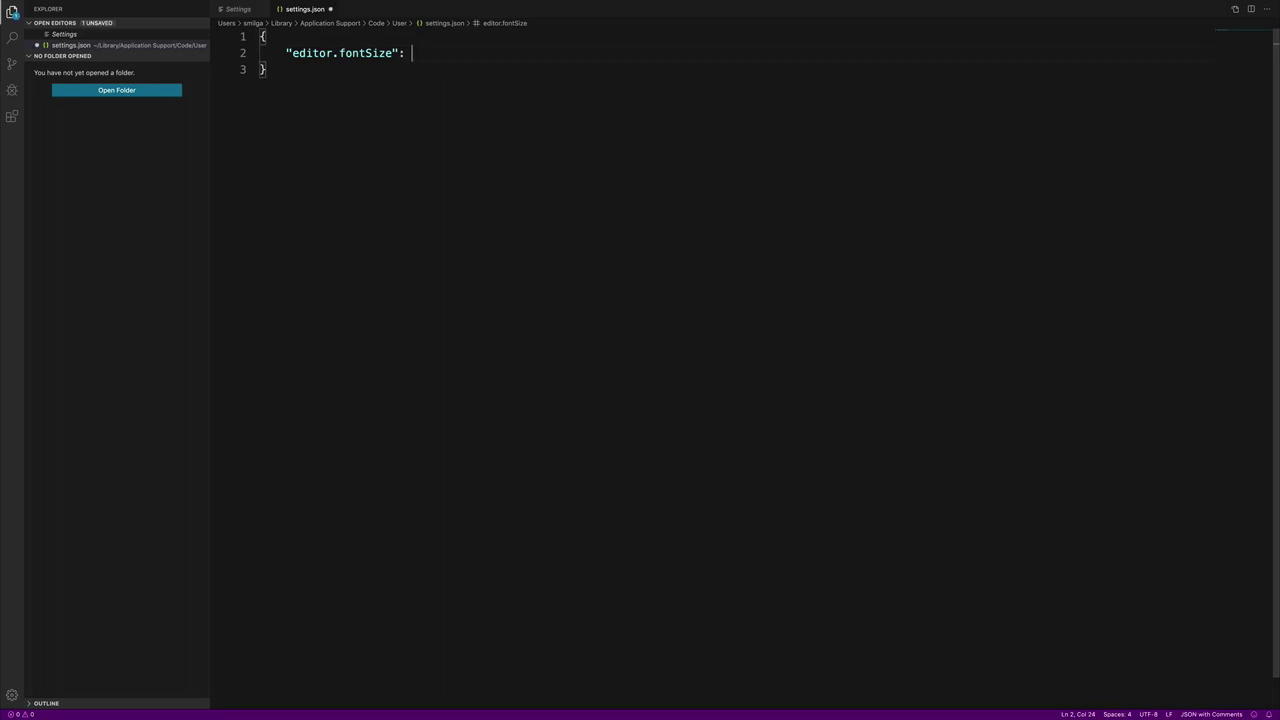
{"action": "type", "text": "30"}
{"action": "key", "text": "super+s"}
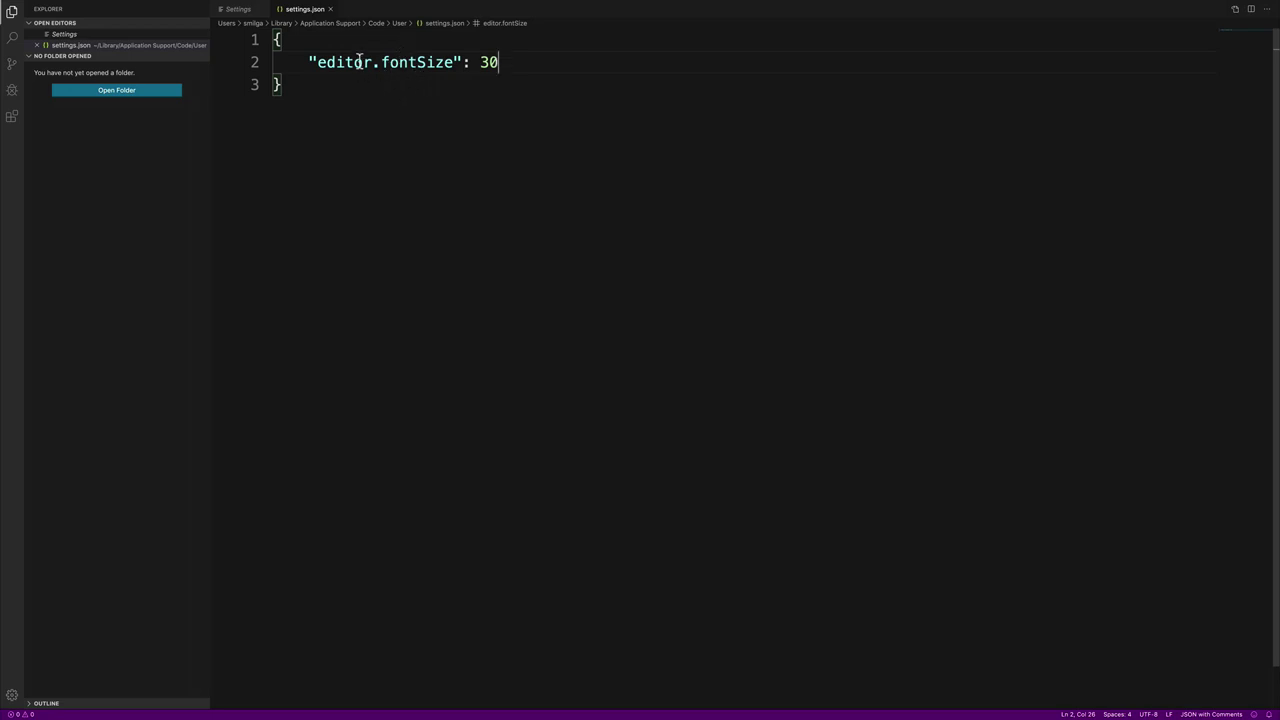
{"action": "left_click", "coordinate": [370, 100]}
{"action": "left_click_drag", "start_coordinate": [309, 62], "coordinate": [499, 62]}
{"action": "left_click", "coordinate": [494, 146]}
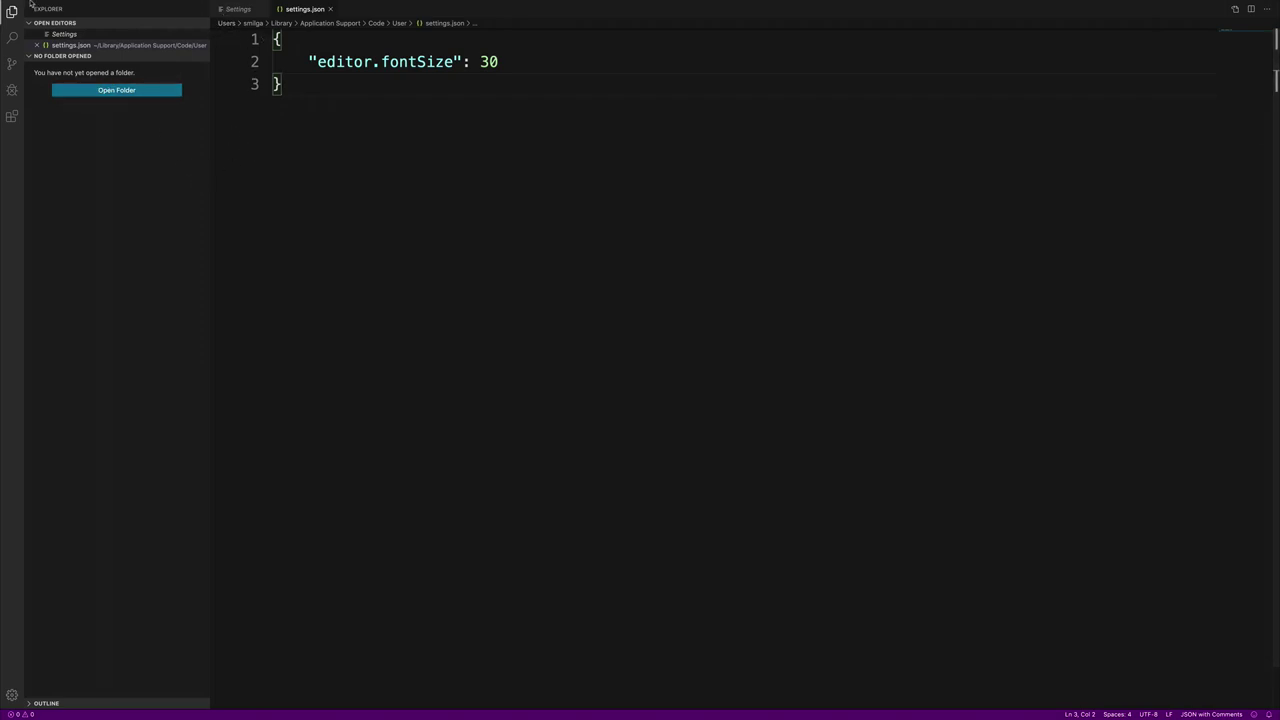
Step: Take the editor window out of full screen to uncover the desktop, and open and close a Finder window
{"action": "mouse_move", "coordinate": [33, 3]}
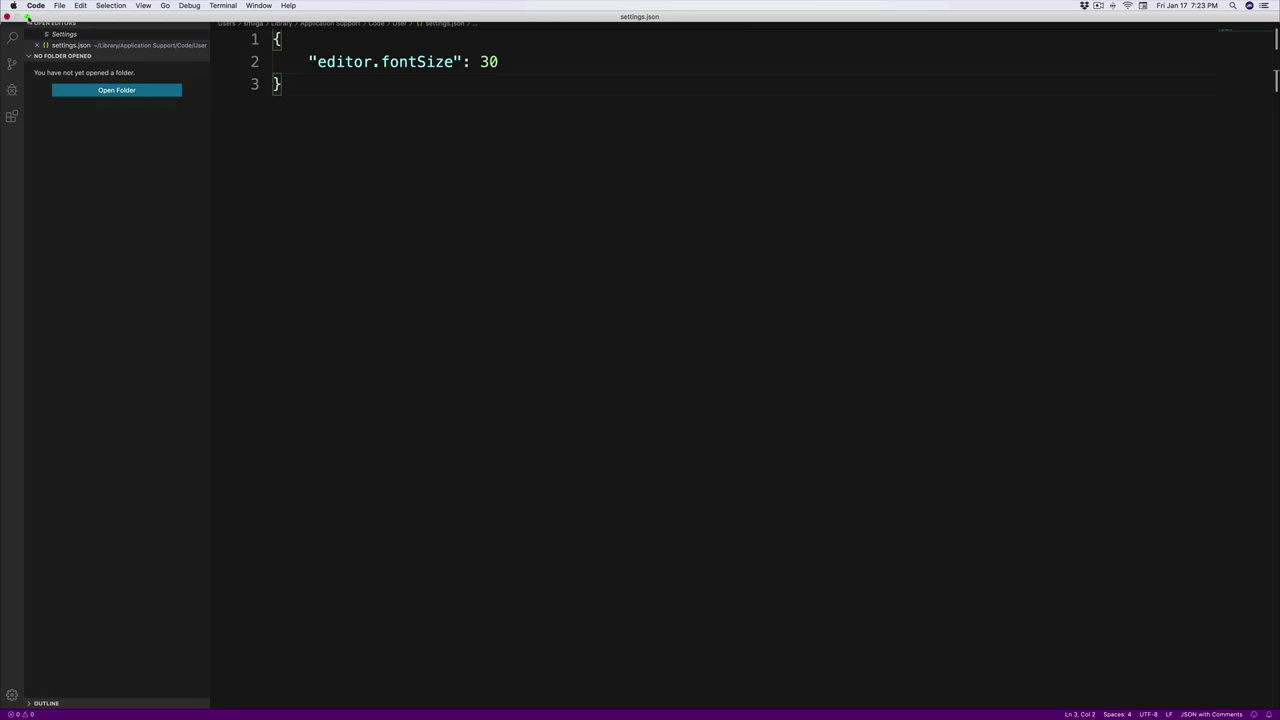
{"action": "left_click", "coordinate": [27, 16]}
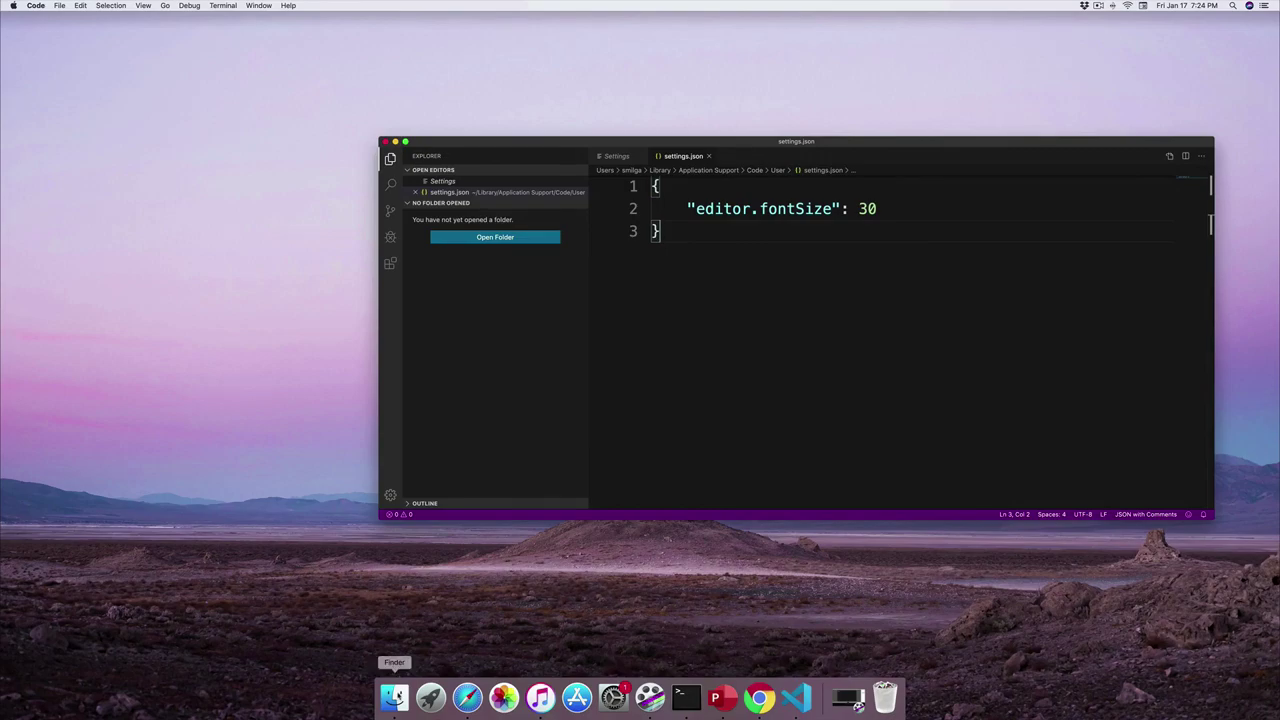
{"action": "left_click", "coordinate": [394, 697]}
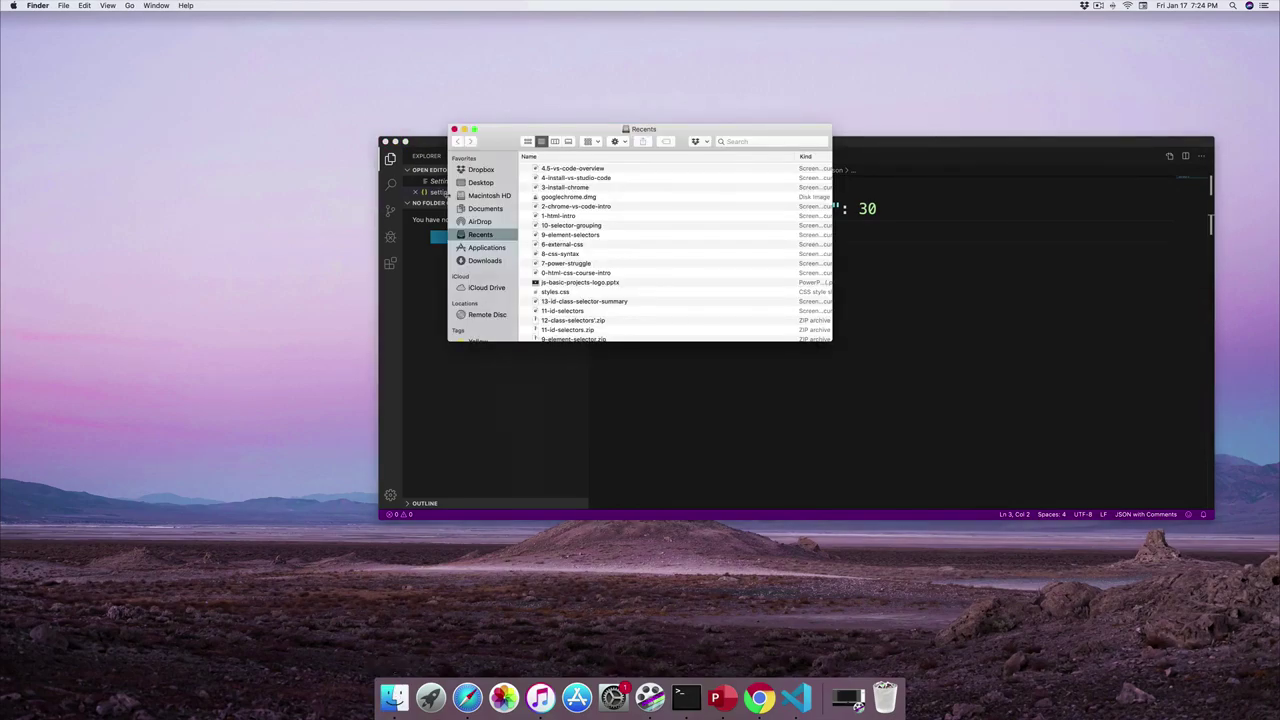
{"action": "left_click", "coordinate": [454, 130]}
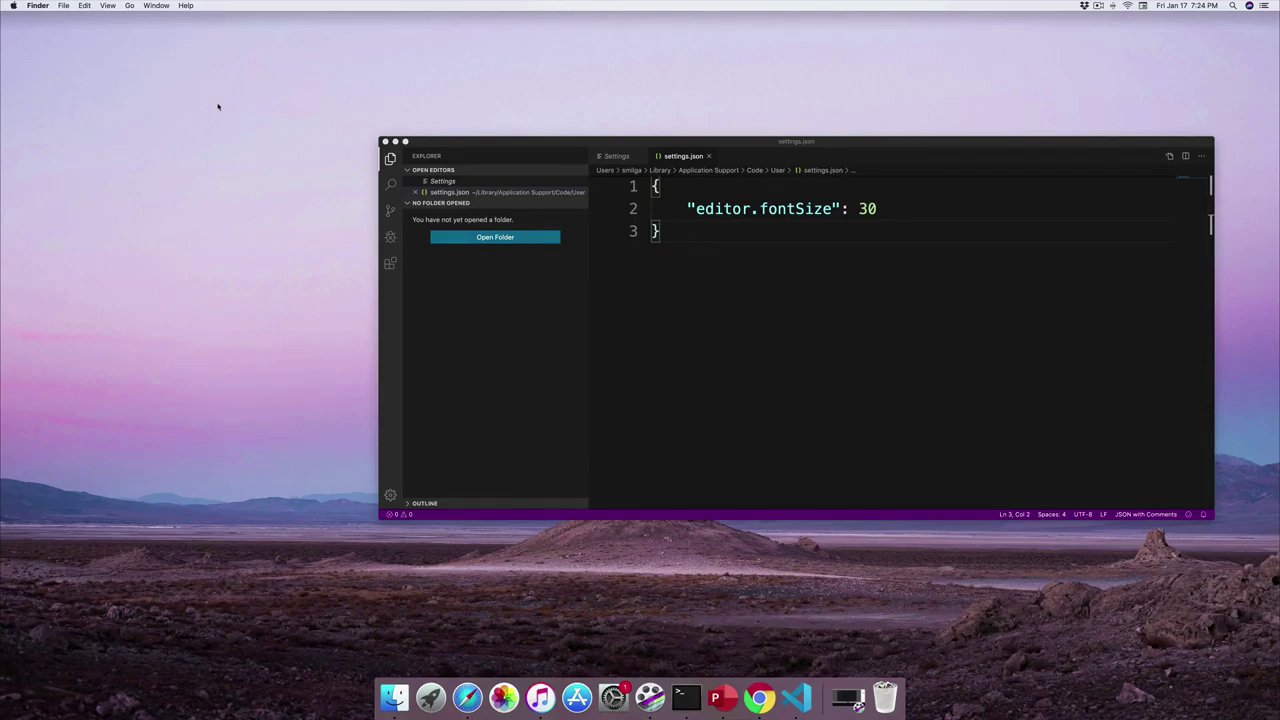
Step: Create a new folder named html on the desktop
{"action": "right_click", "coordinate": [187, 162]}
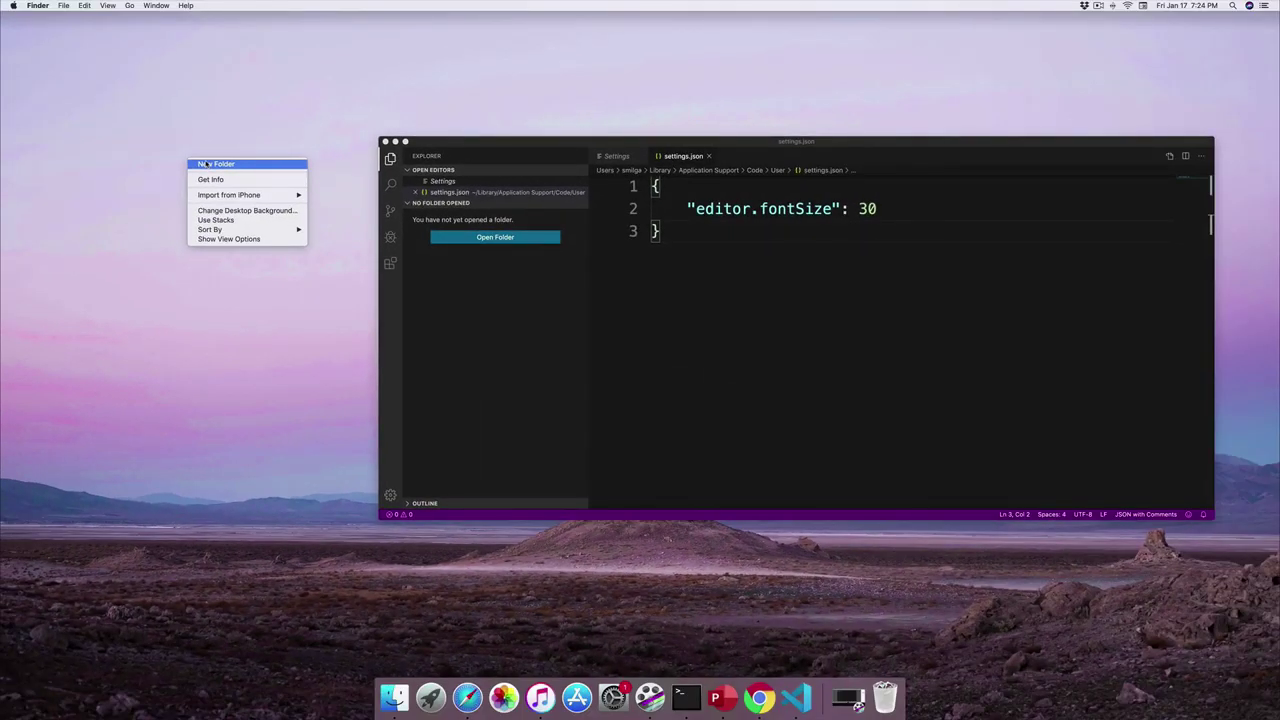
{"action": "left_click", "coordinate": [206, 164]}
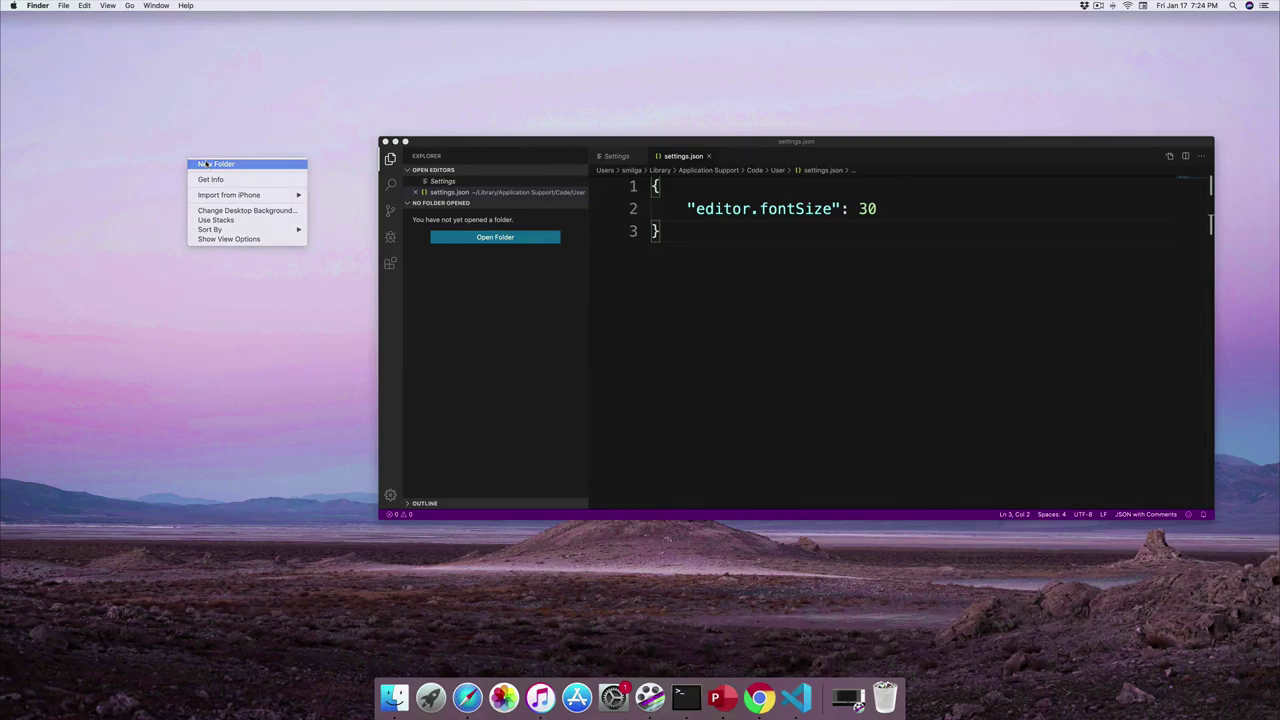
{"action": "type", "text": "html"}
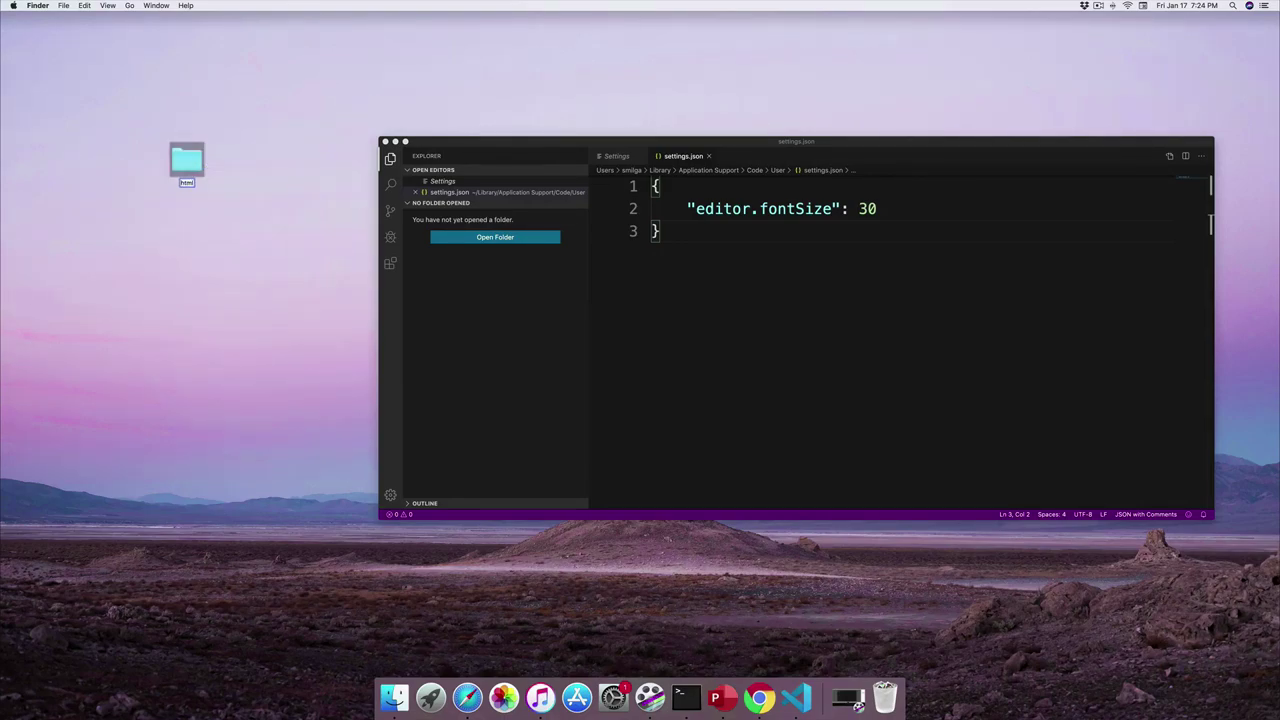
{"action": "key", "text": "Return"}
{"action": "left_click", "coordinate": [487, 261]}
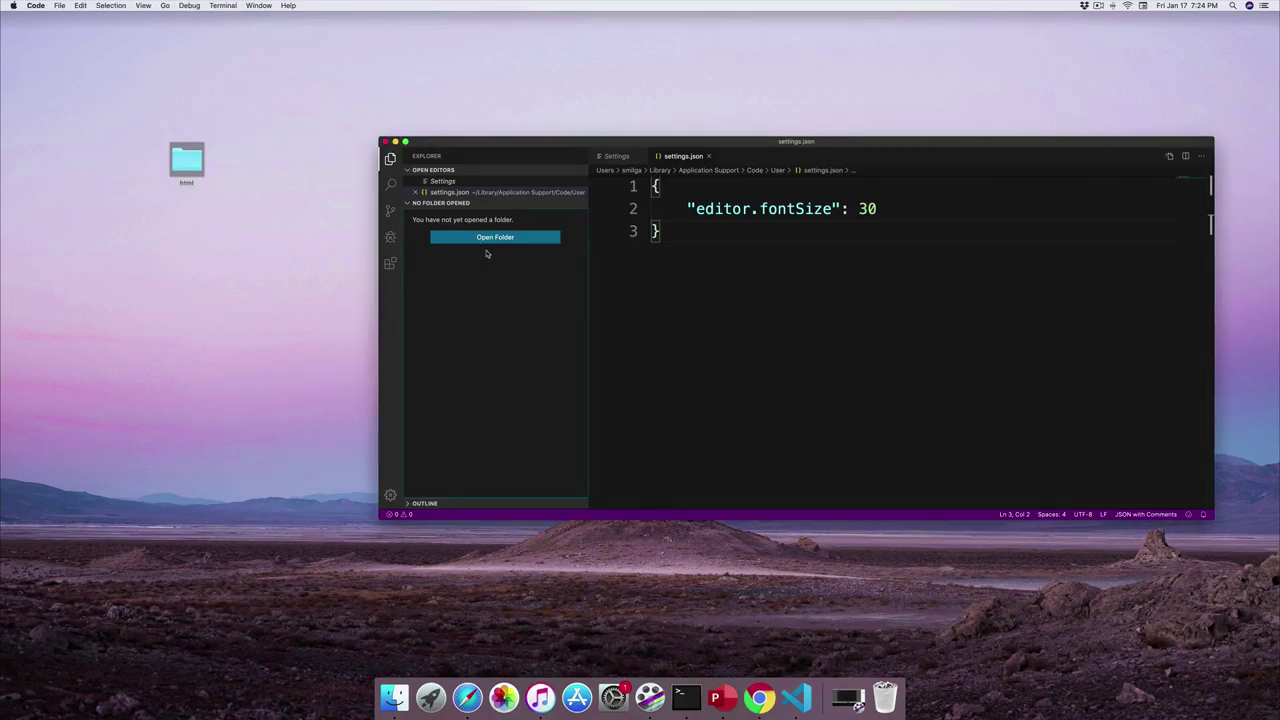
{"action": "left_click", "coordinate": [487, 238]}
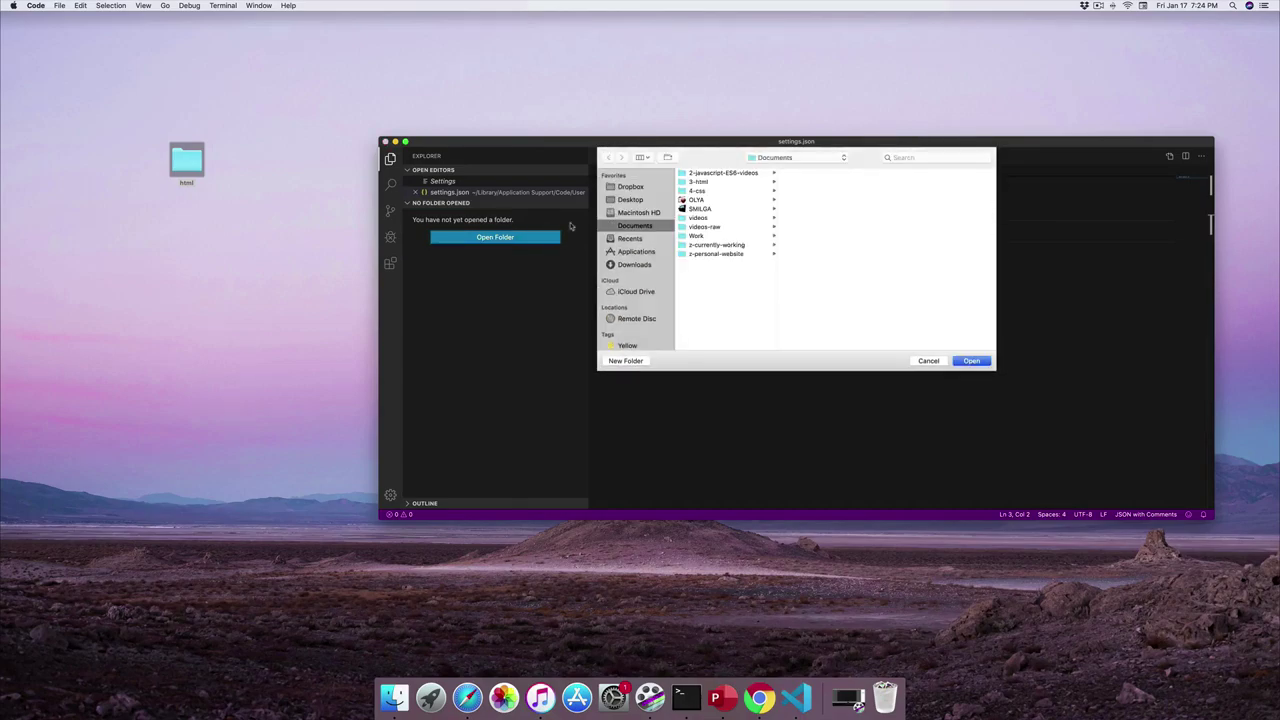
{"action": "left_click", "coordinate": [637, 202]}
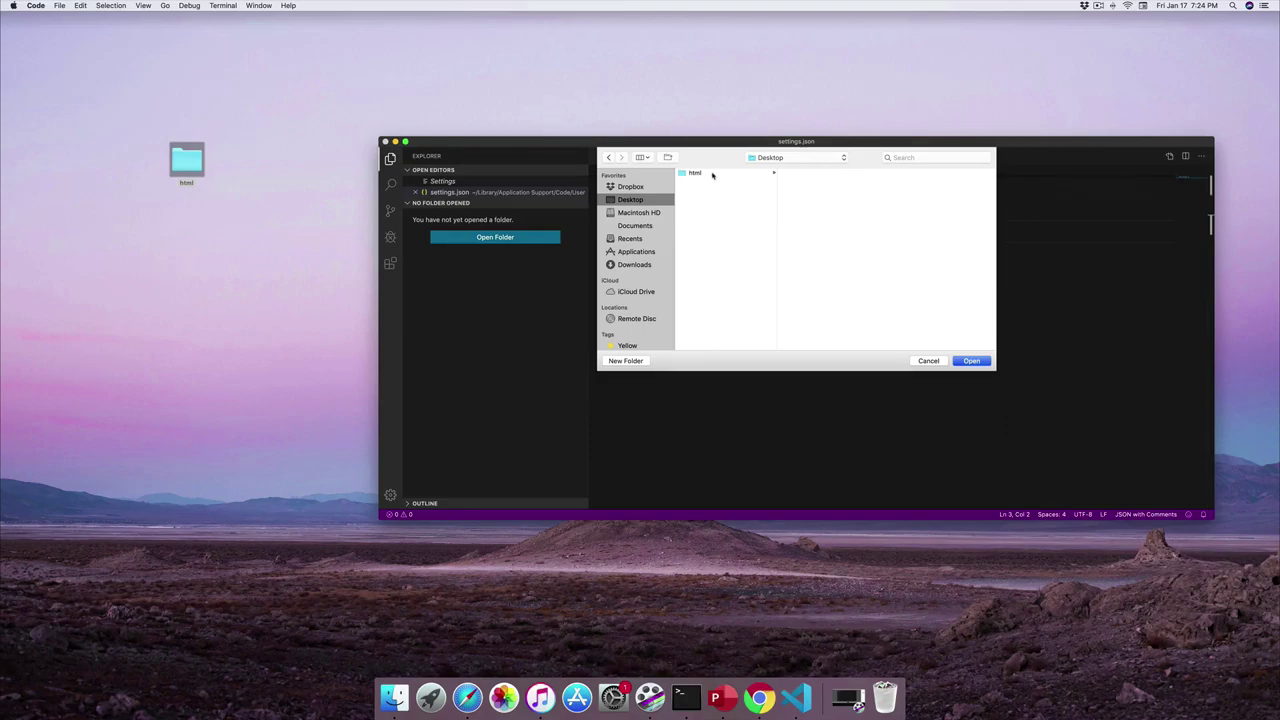
{"action": "left_click", "coordinate": [645, 228]}
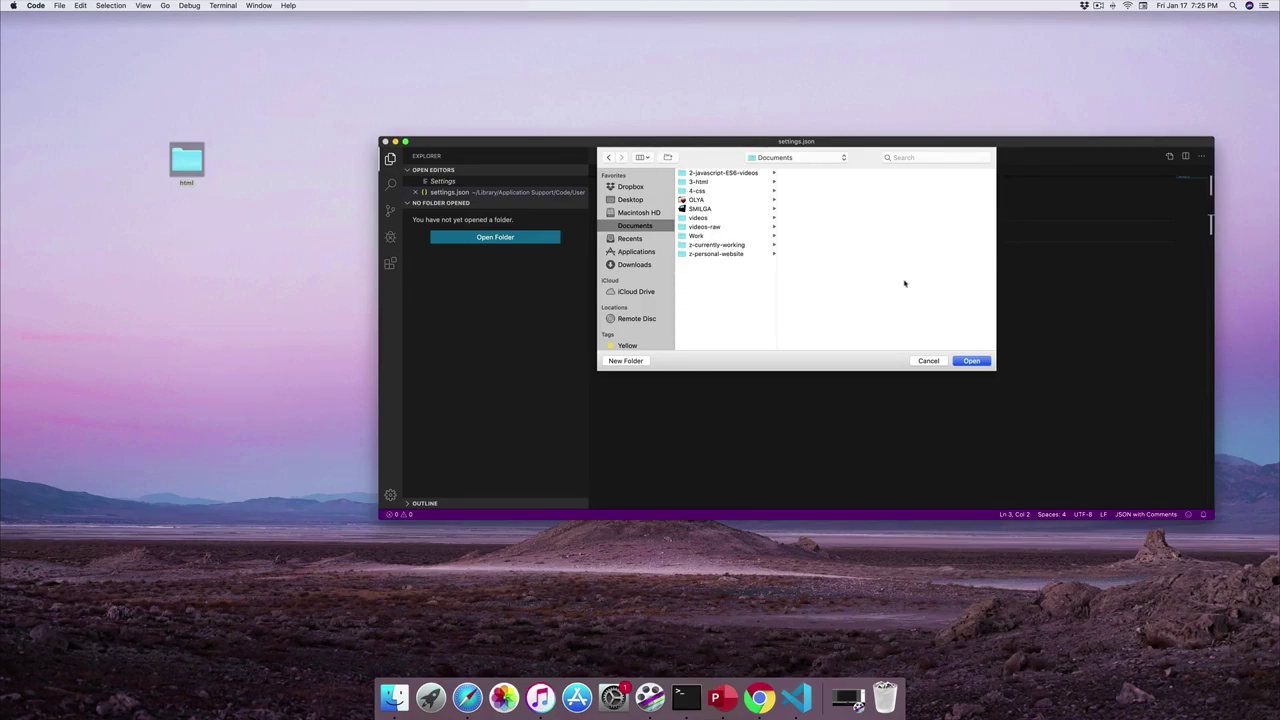
{"action": "left_click", "coordinate": [926, 360]}
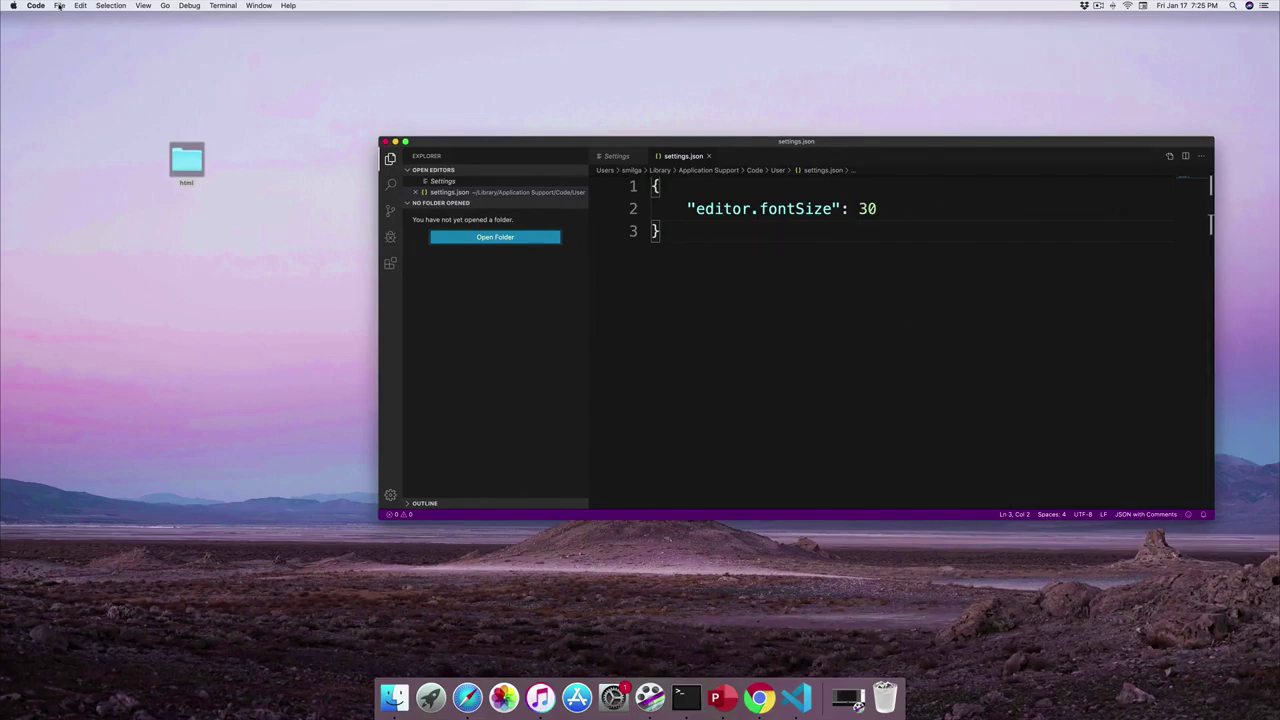
{"action": "left_click", "coordinate": [59, 6]}
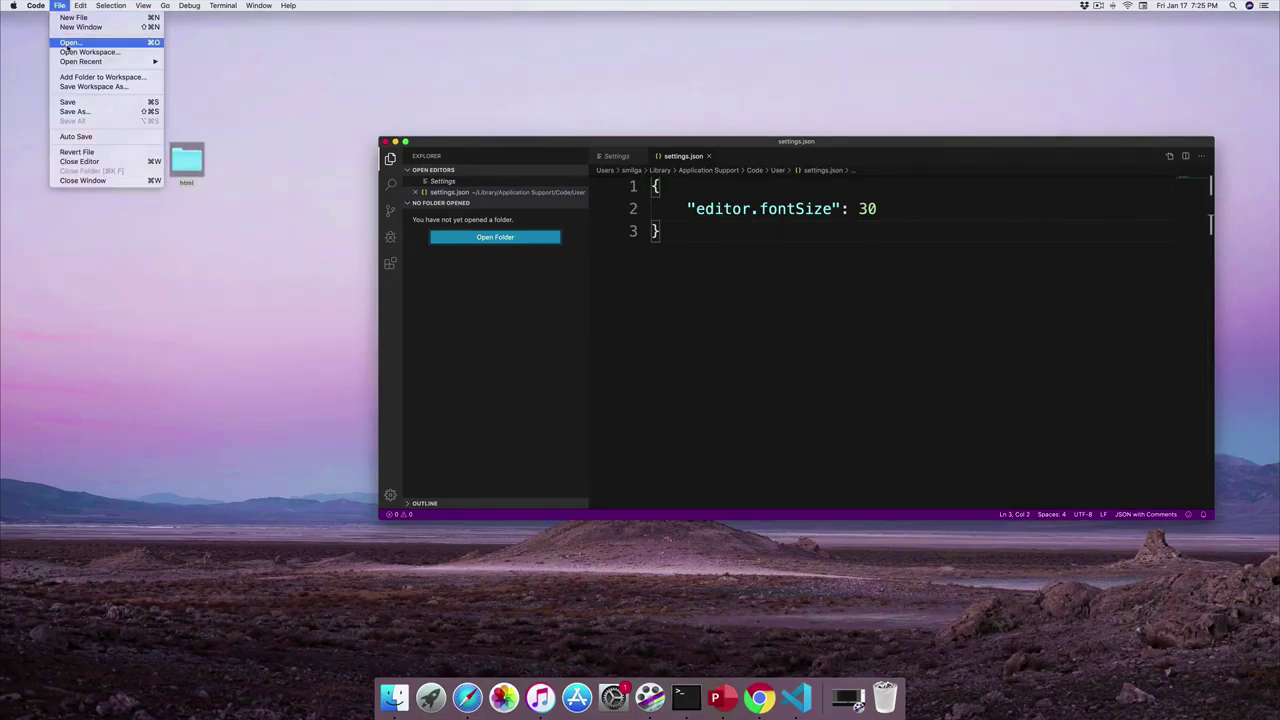
{"action": "left_click", "coordinate": [67, 43]}
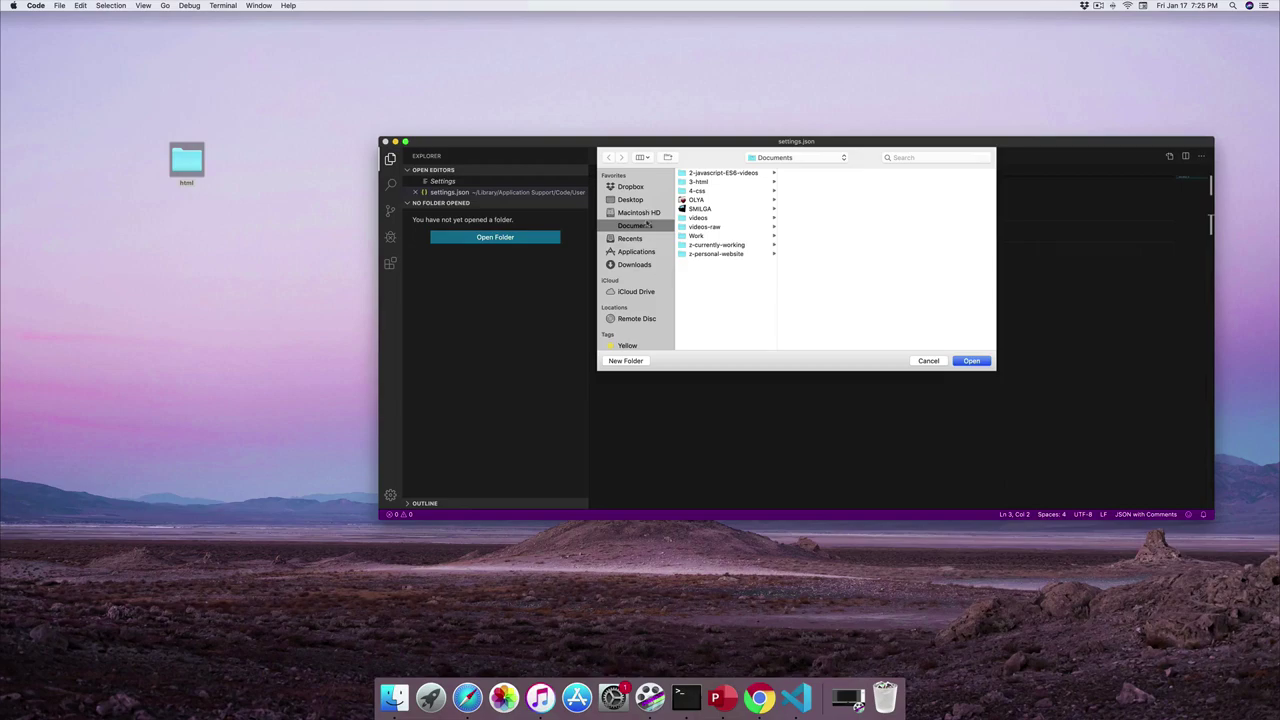
{"action": "left_click", "coordinate": [640, 201]}
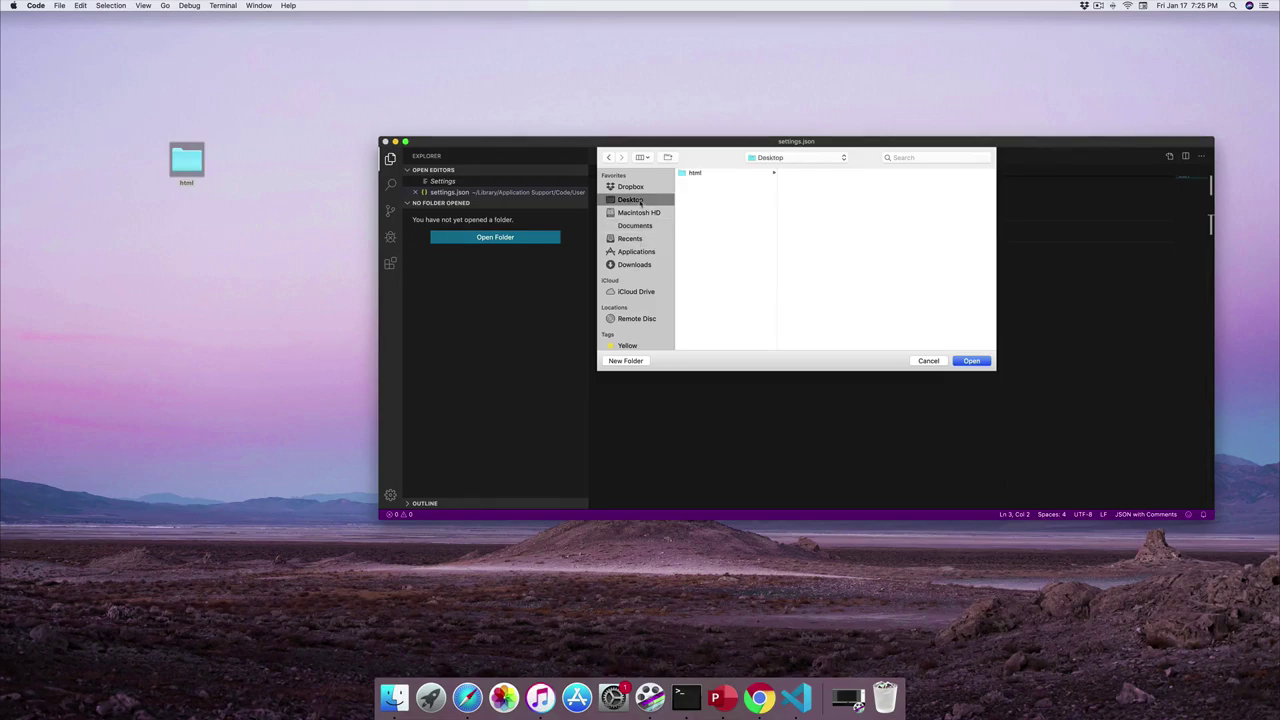
{"action": "left_click", "coordinate": [696, 174]}
{"action": "left_click", "coordinate": [929, 361]}
Step: Reposition the html folder on the desktop and open it in Visual Studio Code by dropping it onto the editor window
{"action": "left_click", "coordinate": [315, 104]}
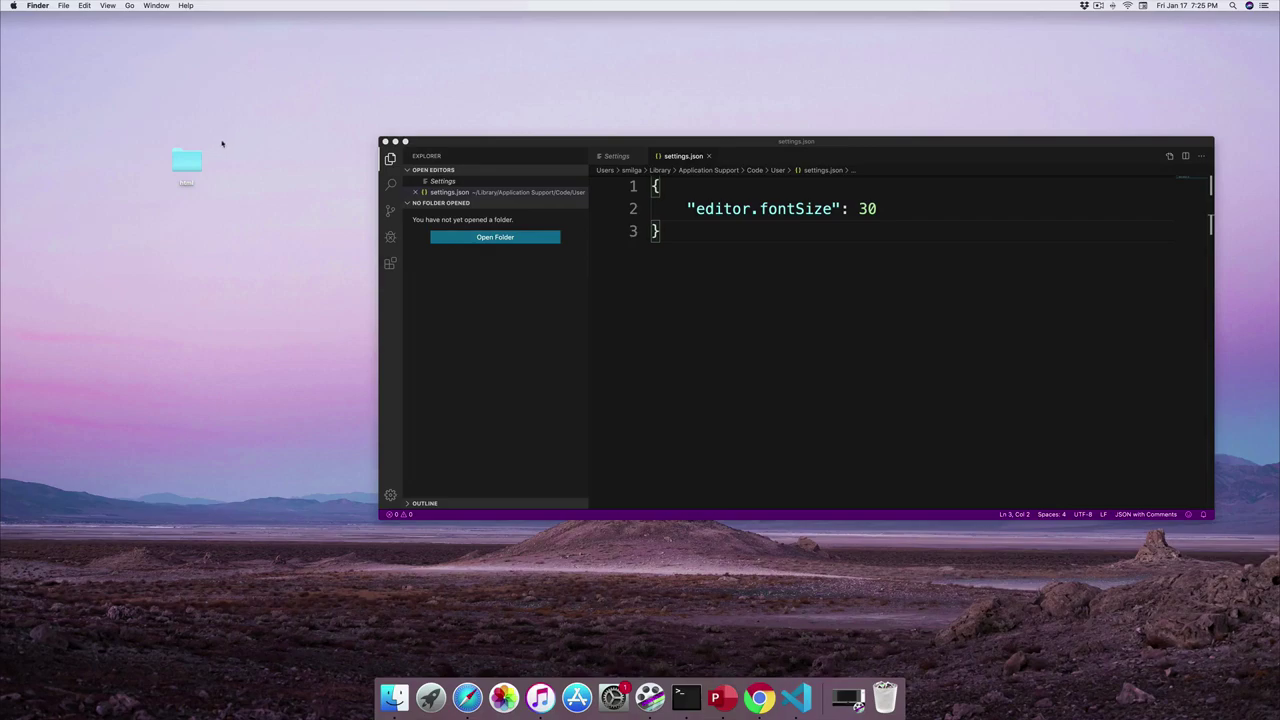
{"action": "left_click_drag", "start_coordinate": [186, 165], "coordinate": [250, 225]}
{"action": "left_click_drag", "start_coordinate": [251, 208], "coordinate": [636, 311]}
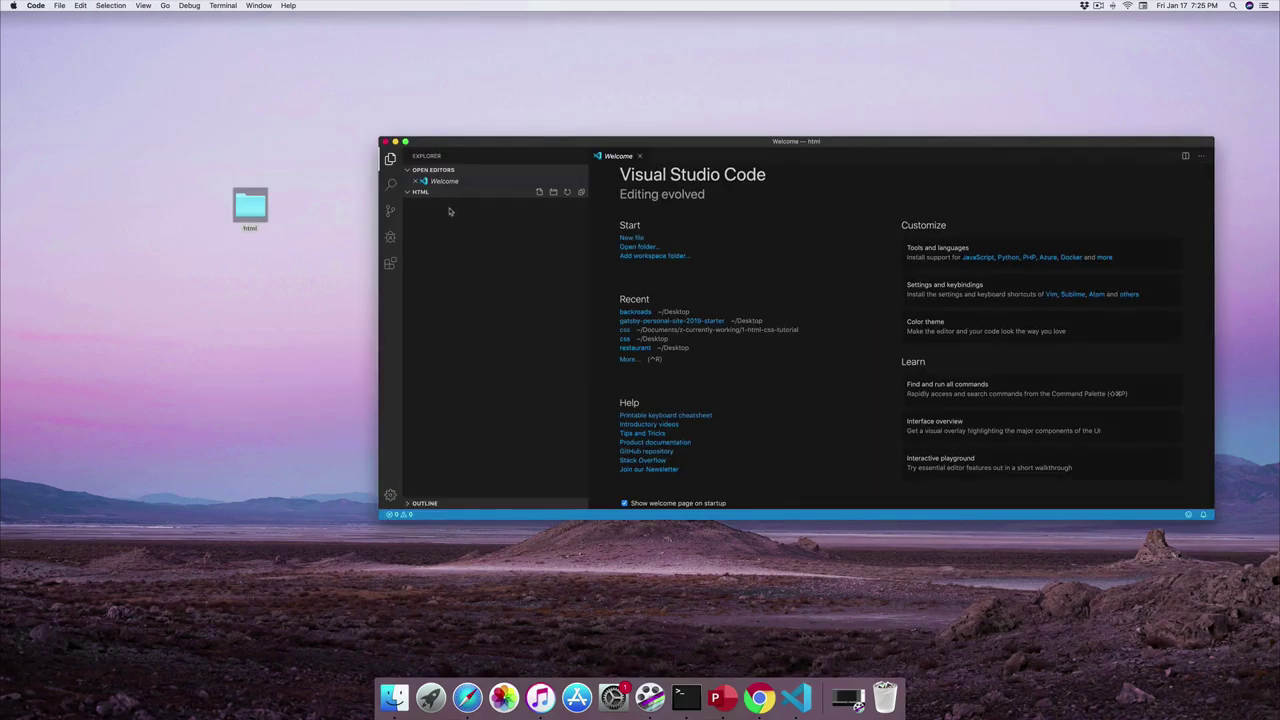
{"action": "mouse_move", "coordinate": [422, 195]}
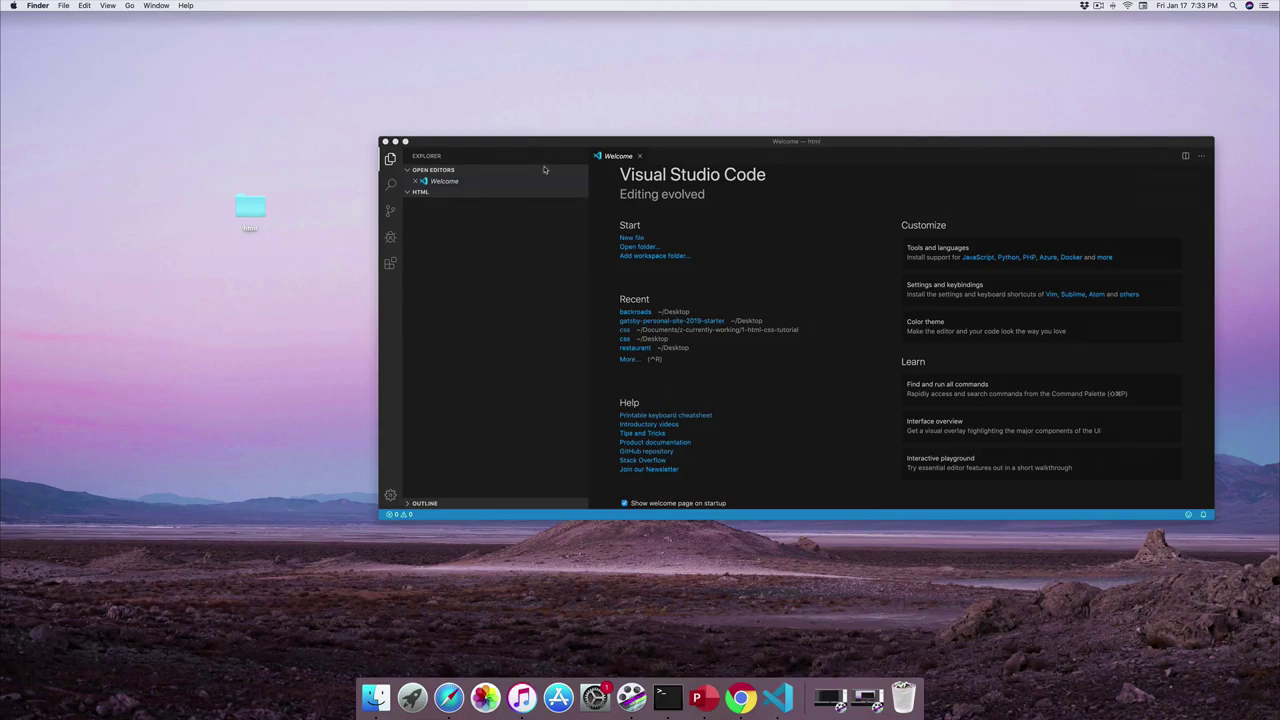
Step: Make the editor window full screen and zoom the whole interface in to about twice its size
{"action": "left_click", "coordinate": [406, 145]}
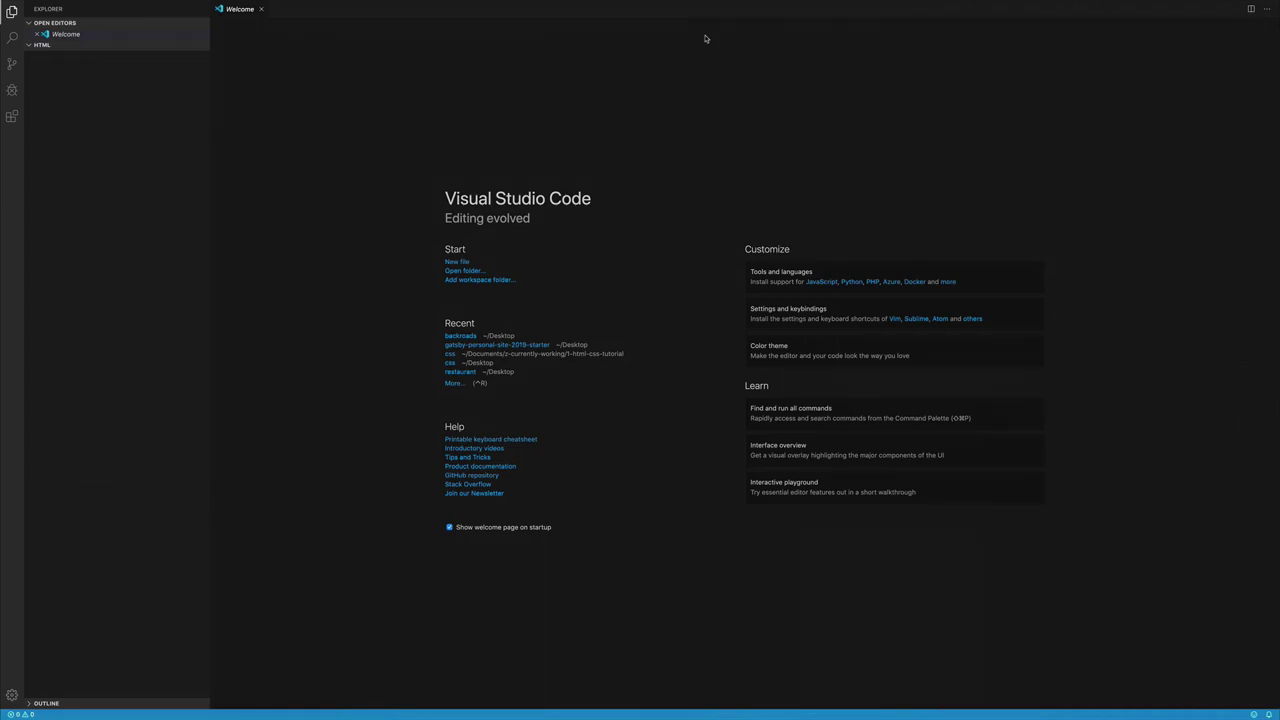
{"action": "left_click", "coordinate": [84, 86]}
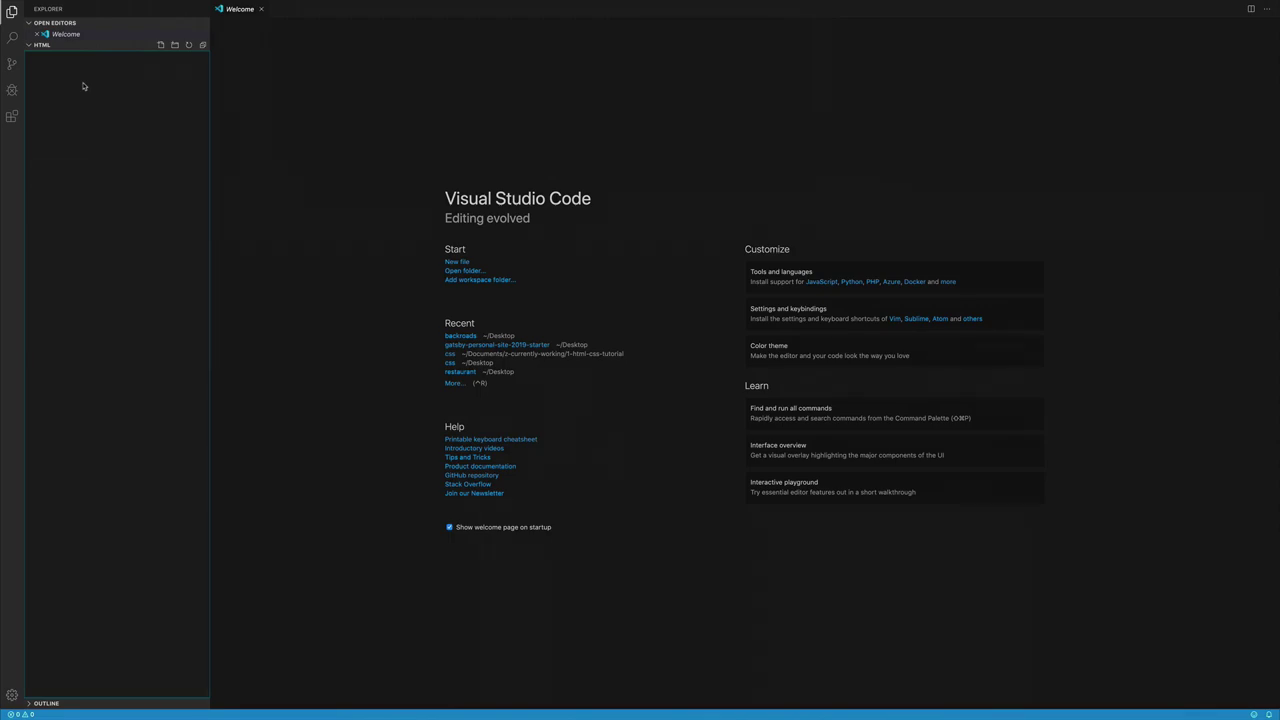
{"action": "key", "text": "super+equal"}
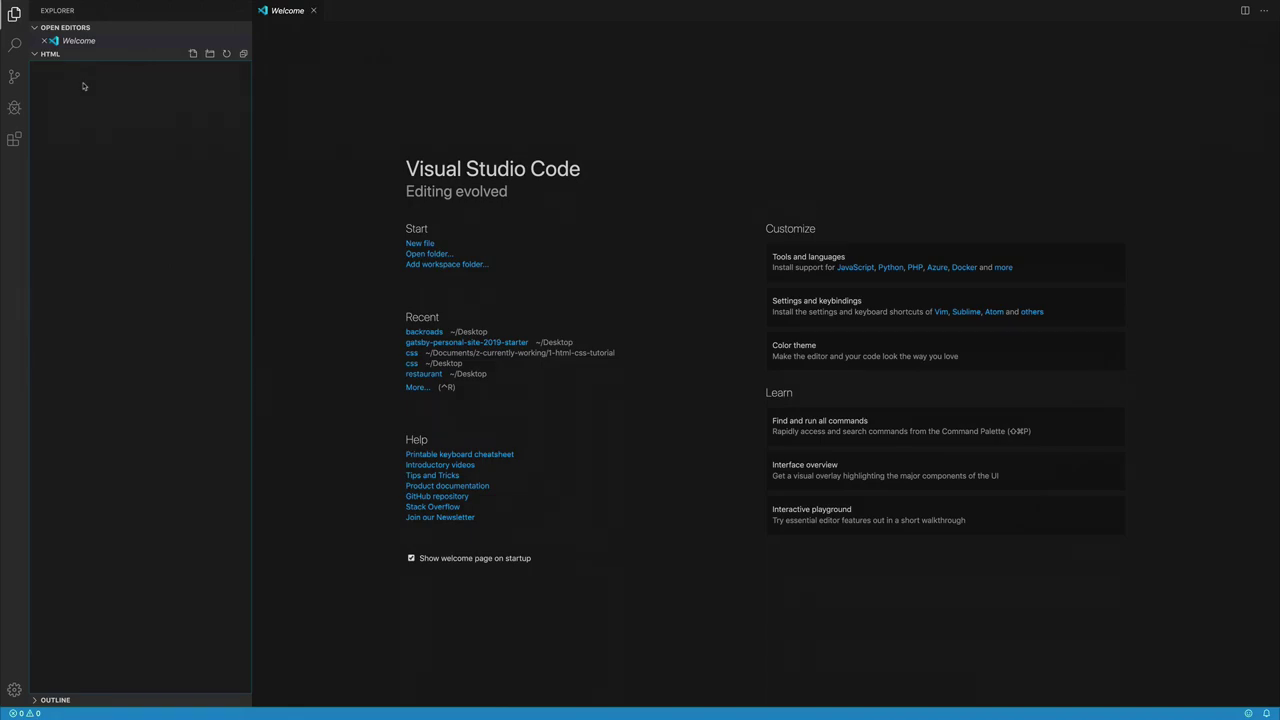
{"action": "key", "text": "super+equal"}
{"action": "key", "text": "super+equal"}
{"action": "key", "text": "super+equal"}
{"action": "key", "text": "super+equal"}
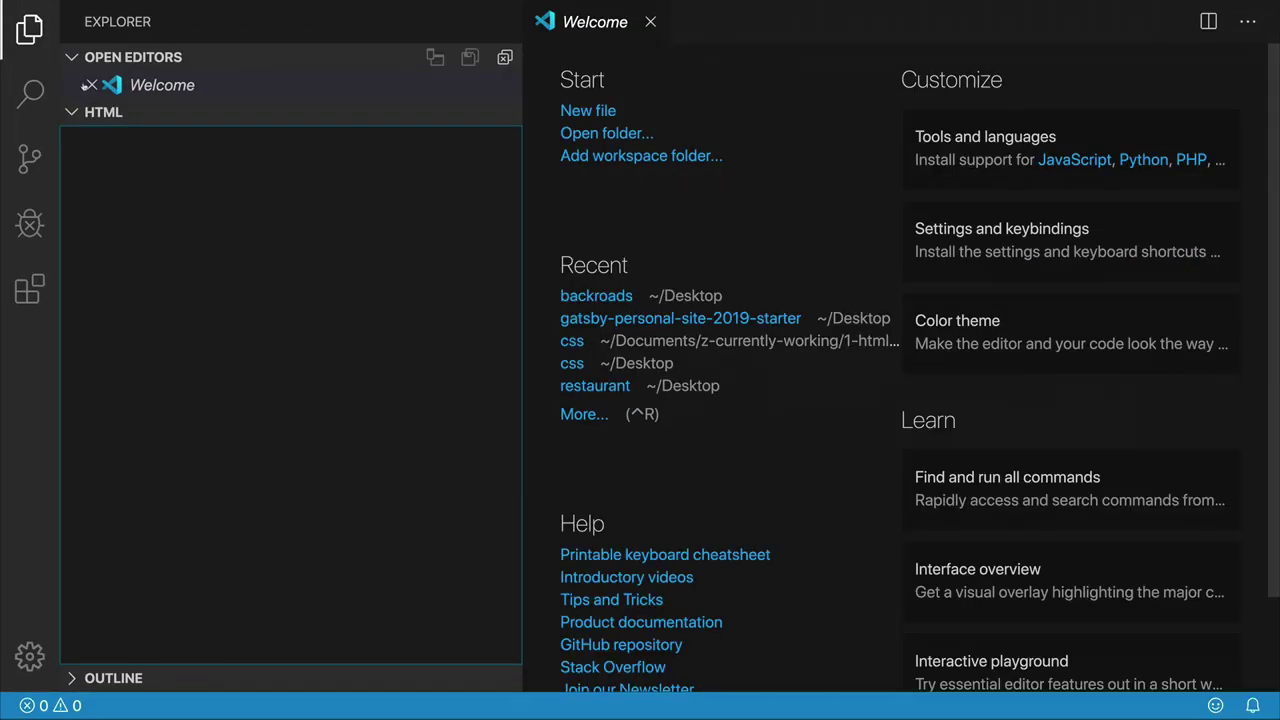
{"action": "key", "text": "super+minus"}
{"action": "key", "text": "super+minus"}
{"action": "key", "text": "super+minus"}
{"action": "key", "text": "super+minus"}
{"action": "key", "text": "super+minus"}
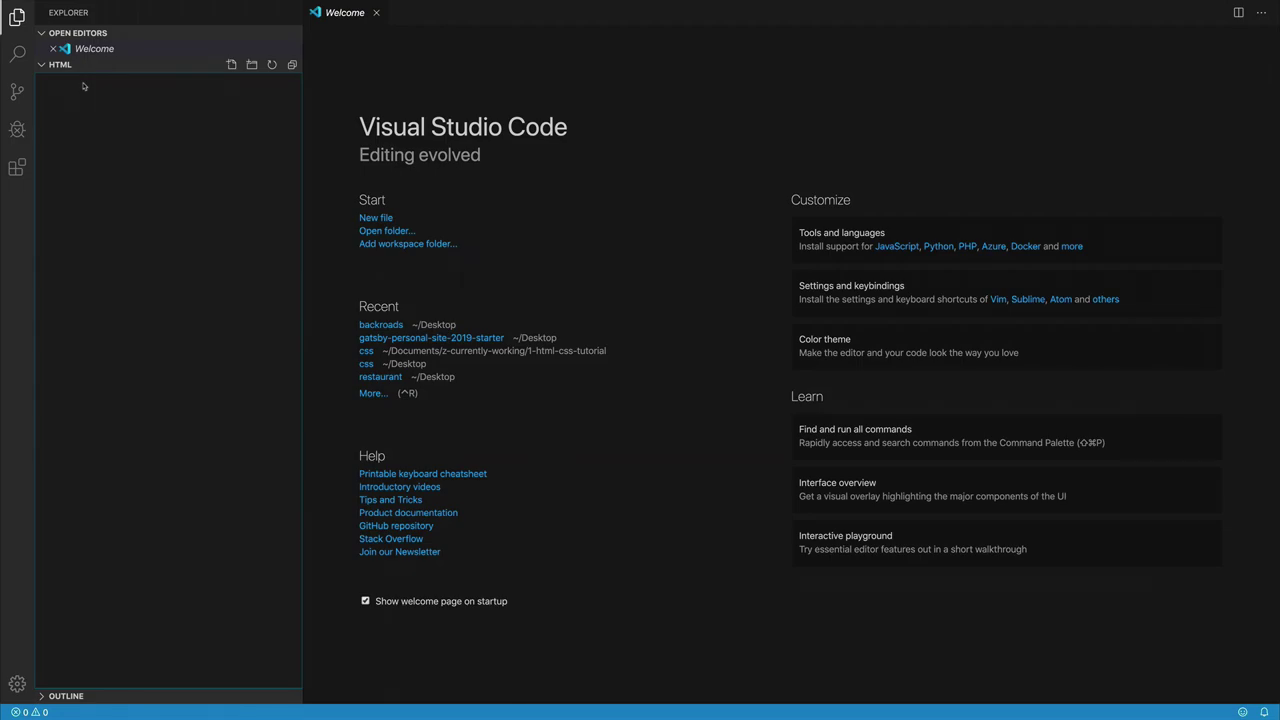
{"action": "key", "text": "super+equal"}
{"action": "key", "text": "super+equal"}
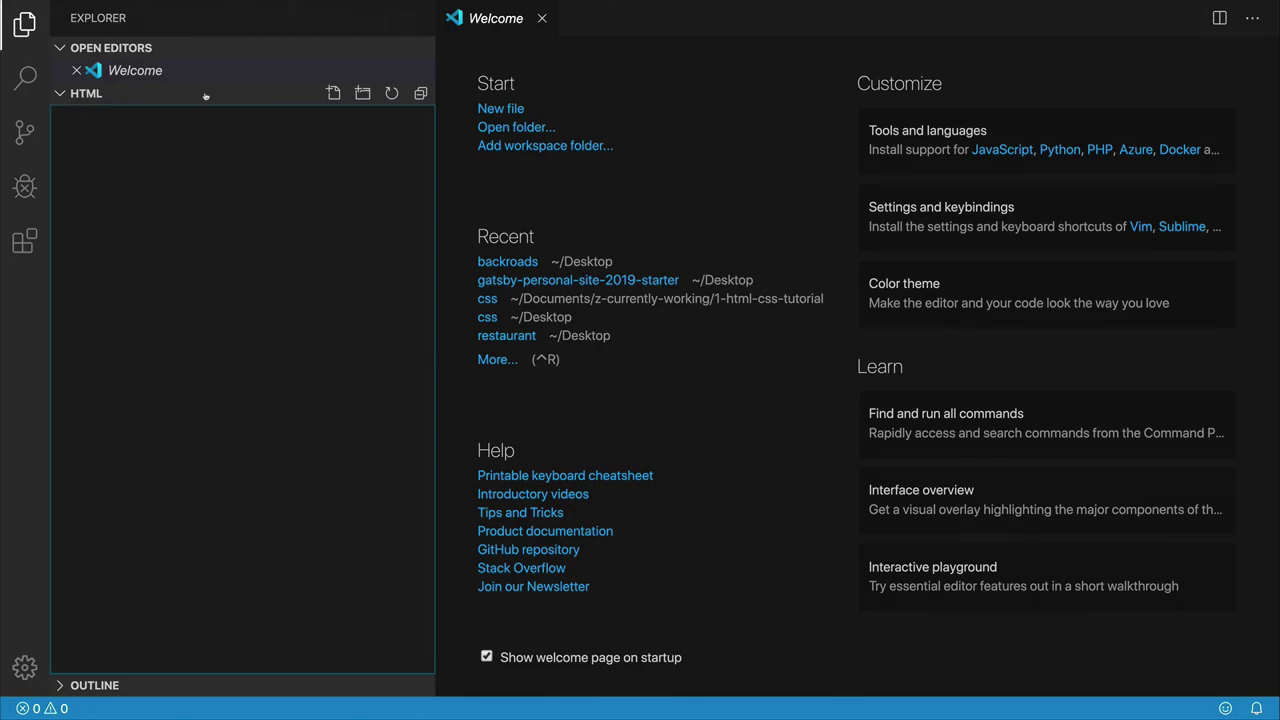
Step: Close the Welcome page and create a new file named index.html in the html folder
{"action": "left_click", "coordinate": [542, 18]}
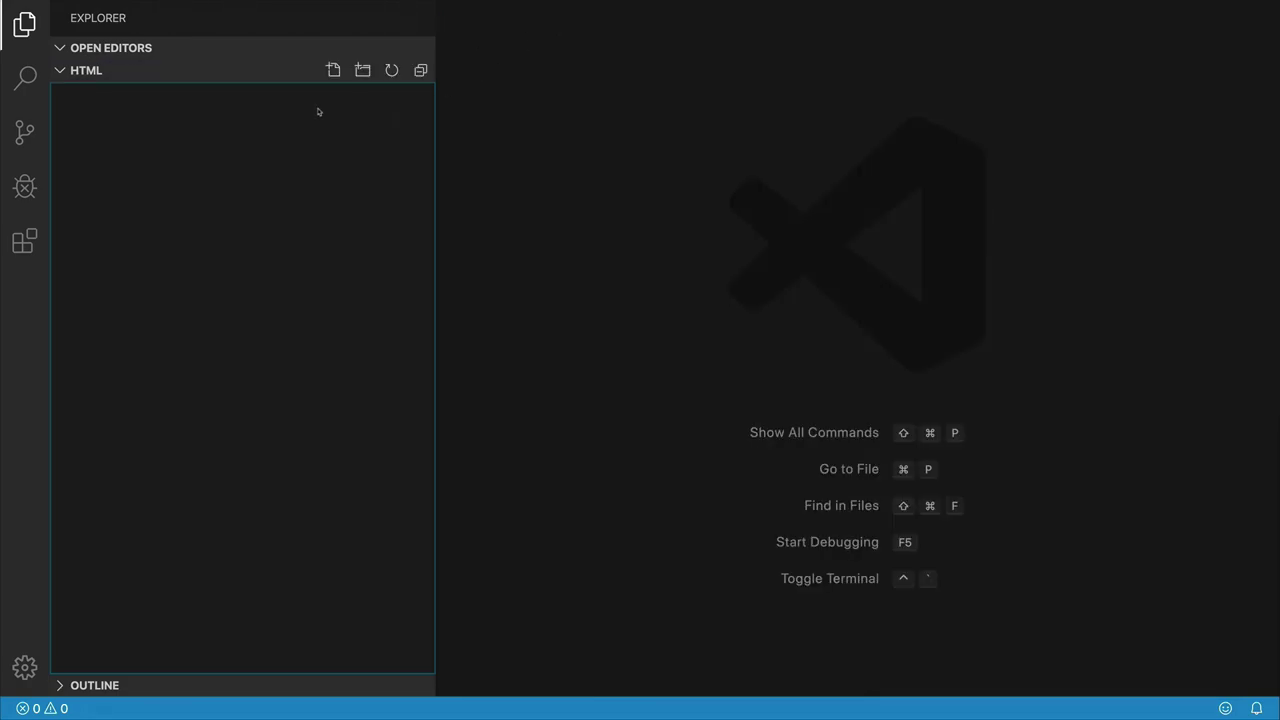
{"action": "right_click", "coordinate": [267, 117]}
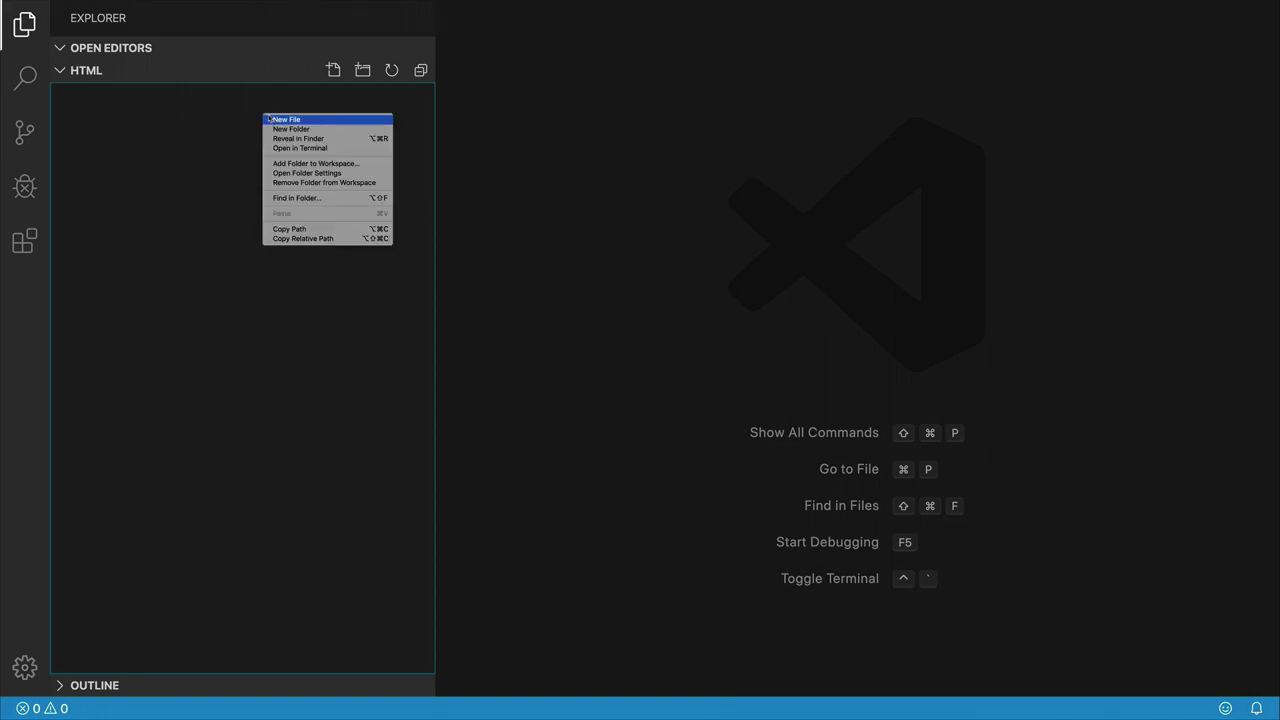
{"action": "left_click", "coordinate": [289, 106]}
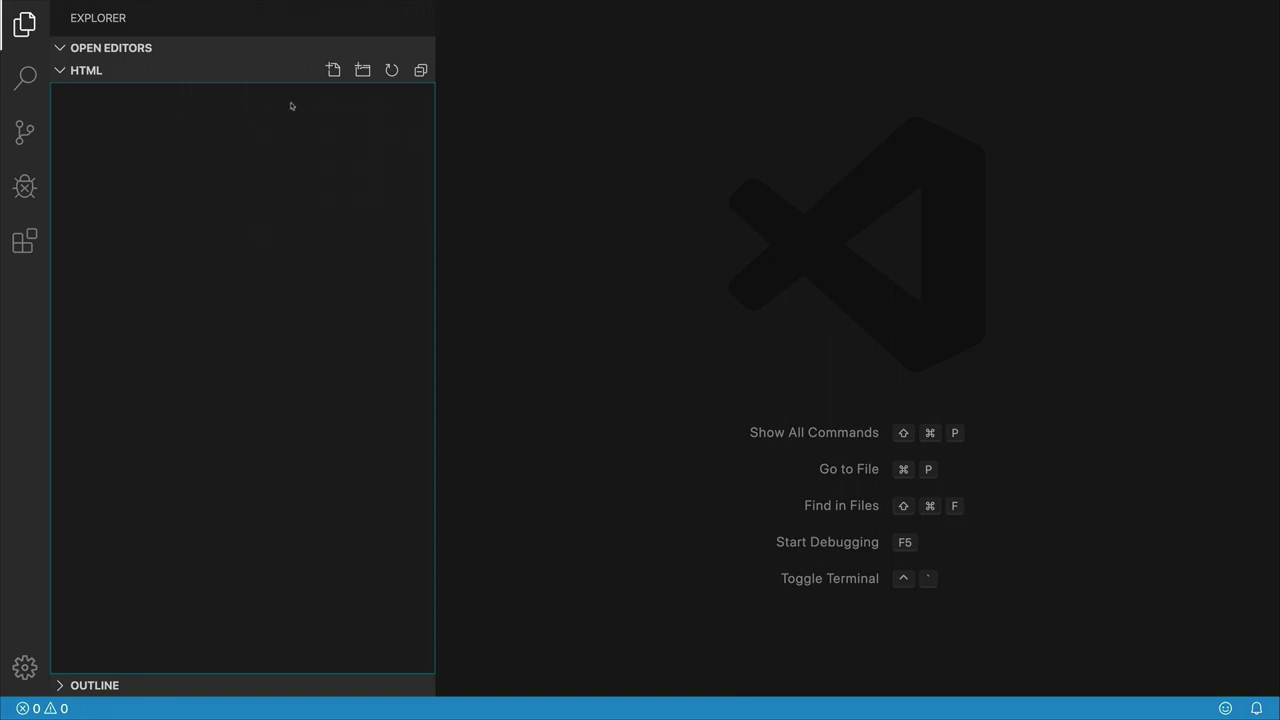
{"action": "left_click", "coordinate": [334, 72]}
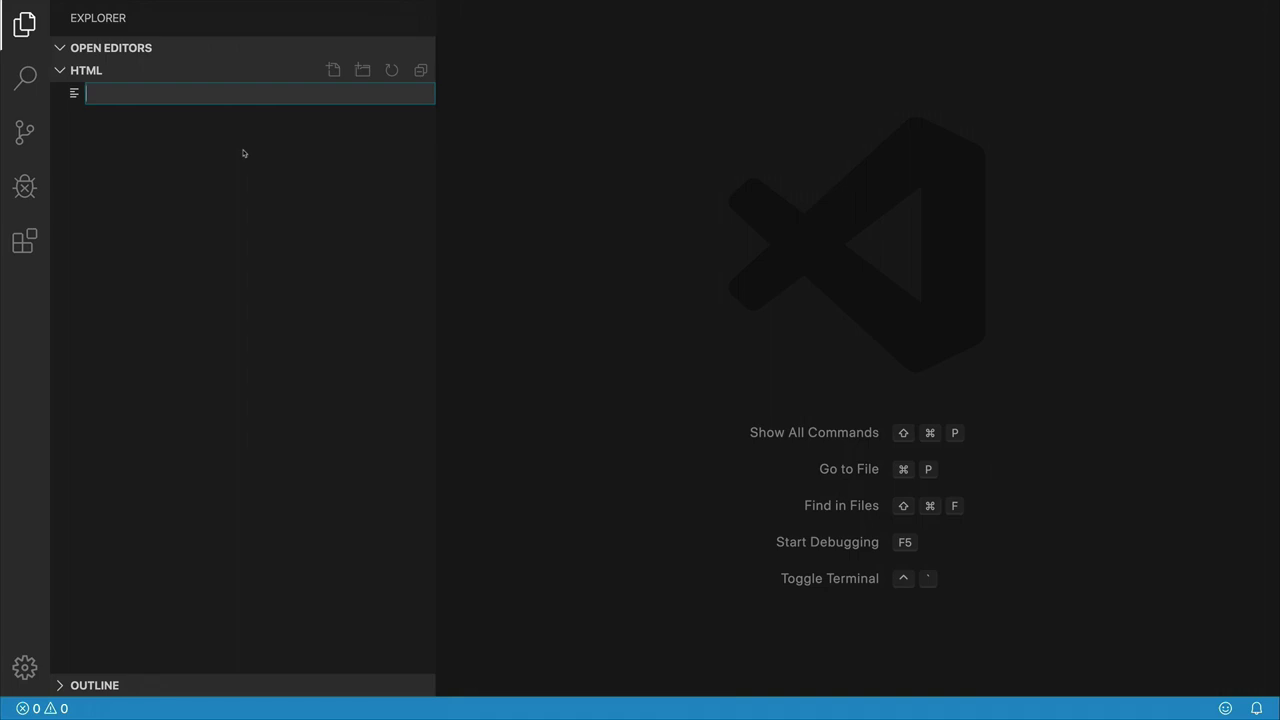
{"action": "type", "text": "index.html"}
{"action": "key", "text": "Return"}
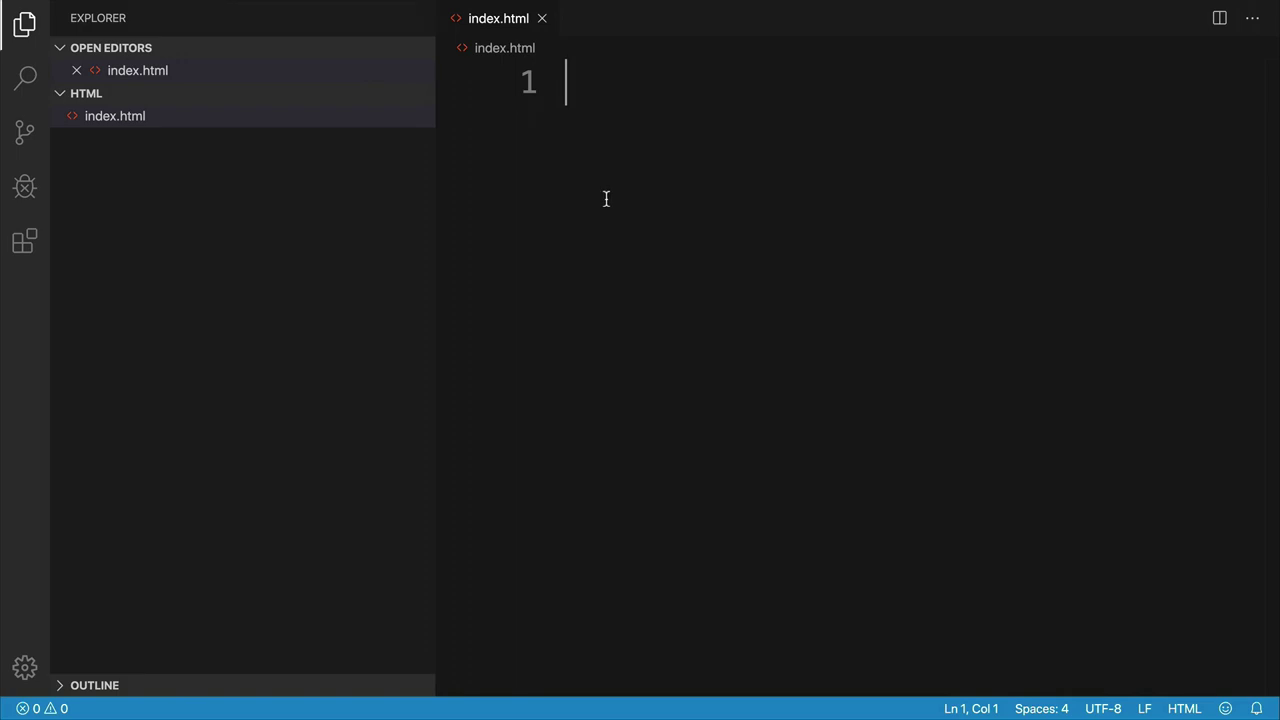
Step: Zoom the interface out one level and write the heading <h1>hello world</h1> on line 1 of index.html
{"action": "key", "text": "super+minus"}
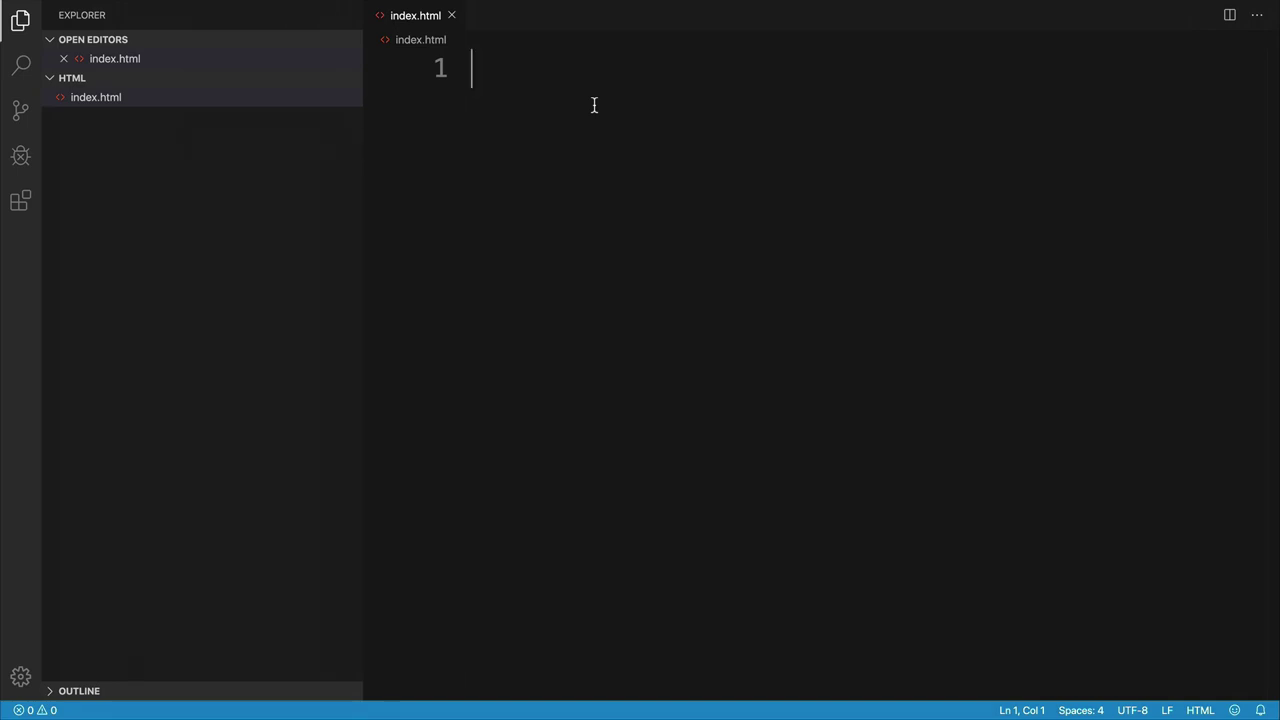
{"action": "type", "text": "<"}
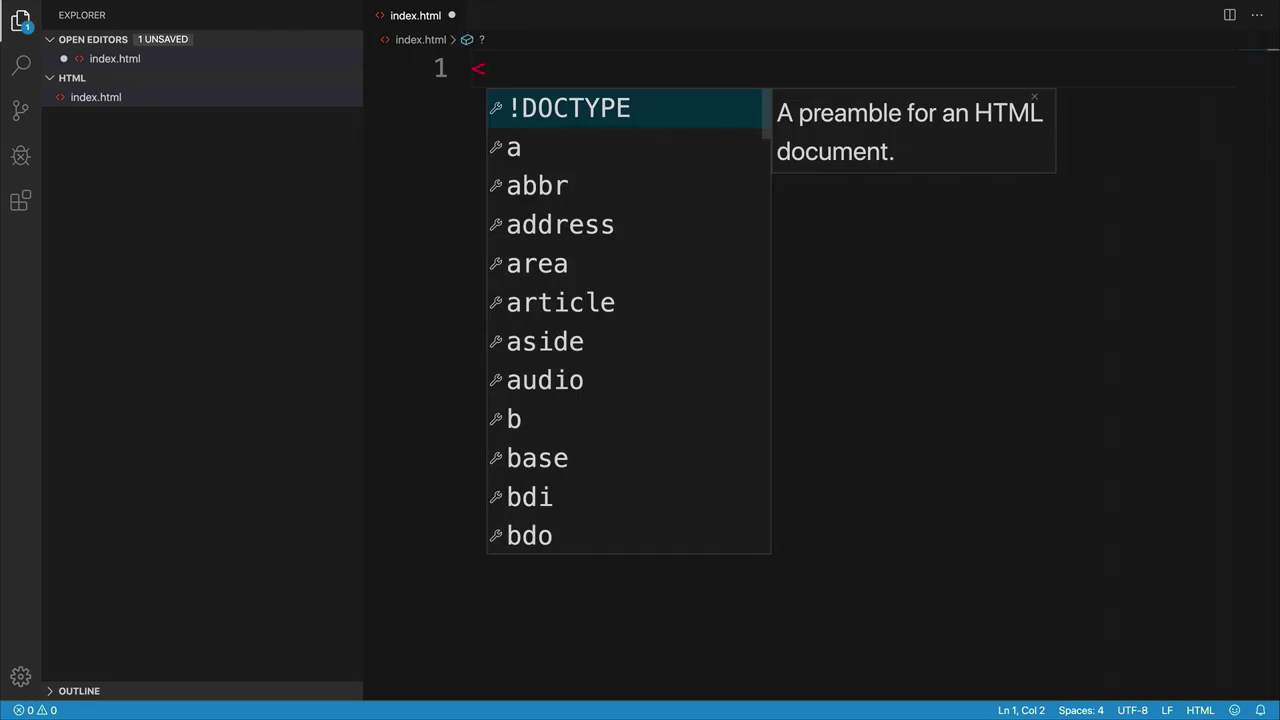
{"action": "type", "text": "h1"}
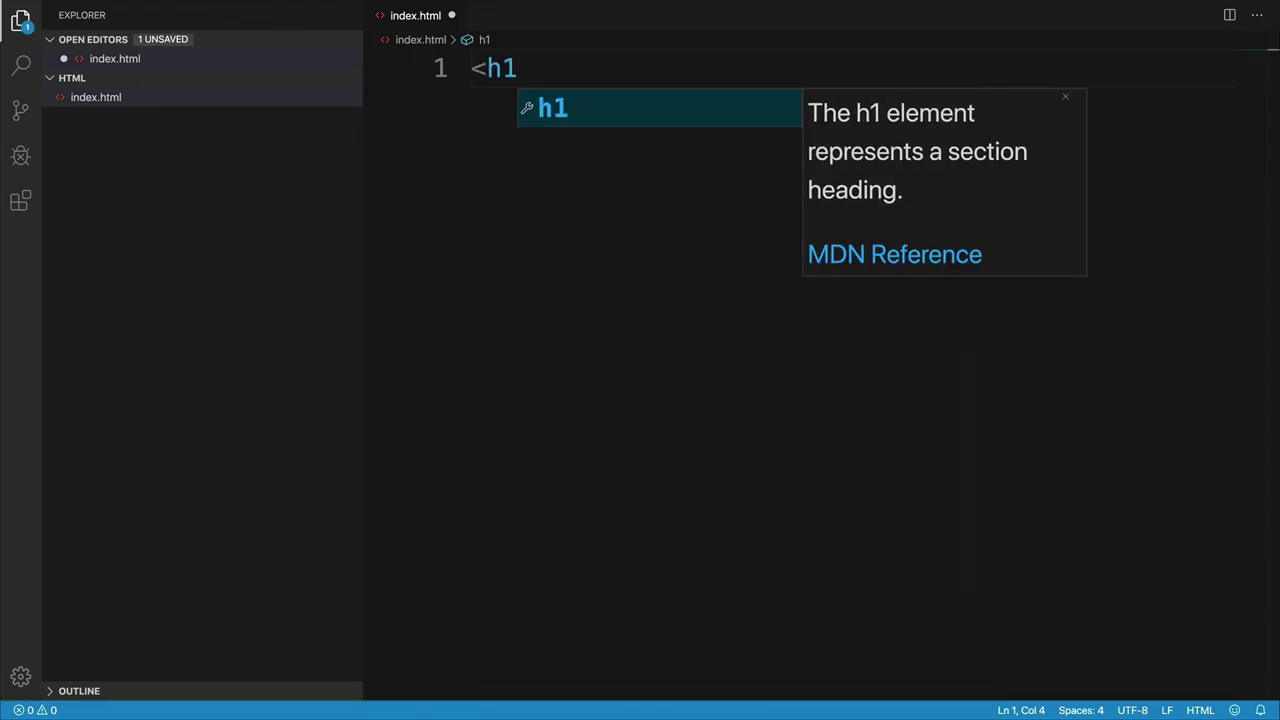
{"action": "type", "text": "></h1>"}
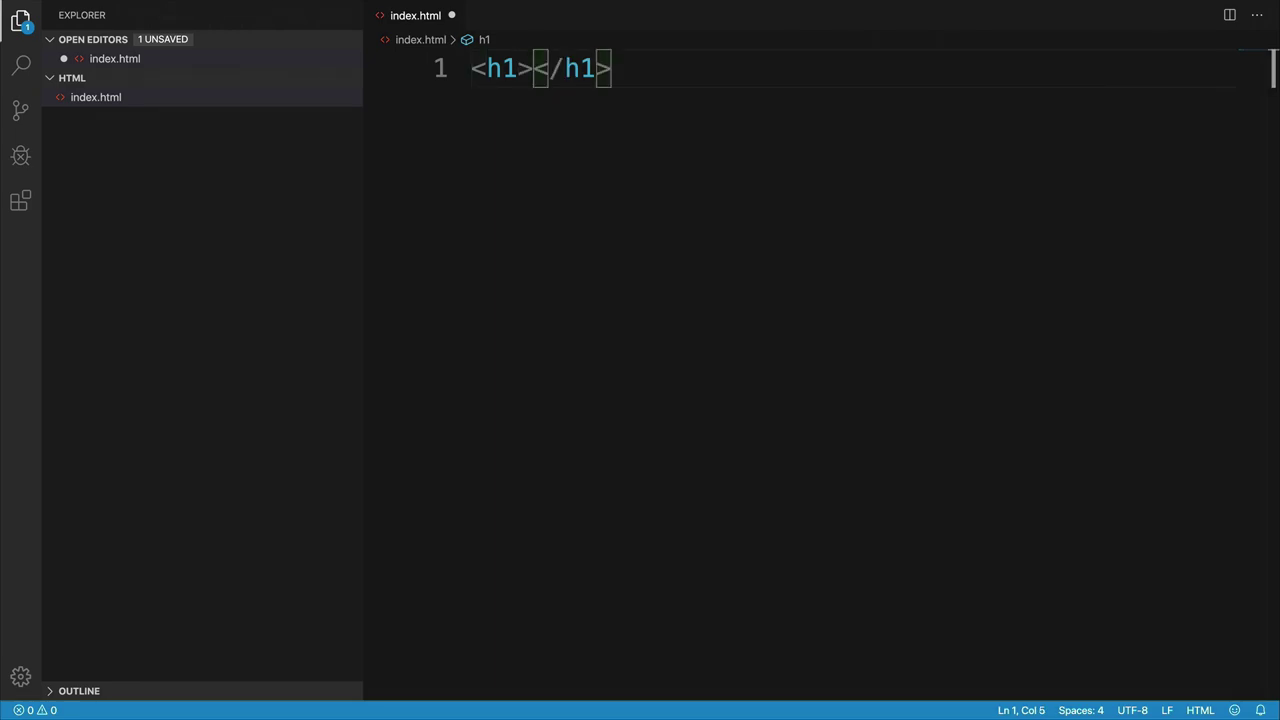
{"action": "type", "text": "he"}
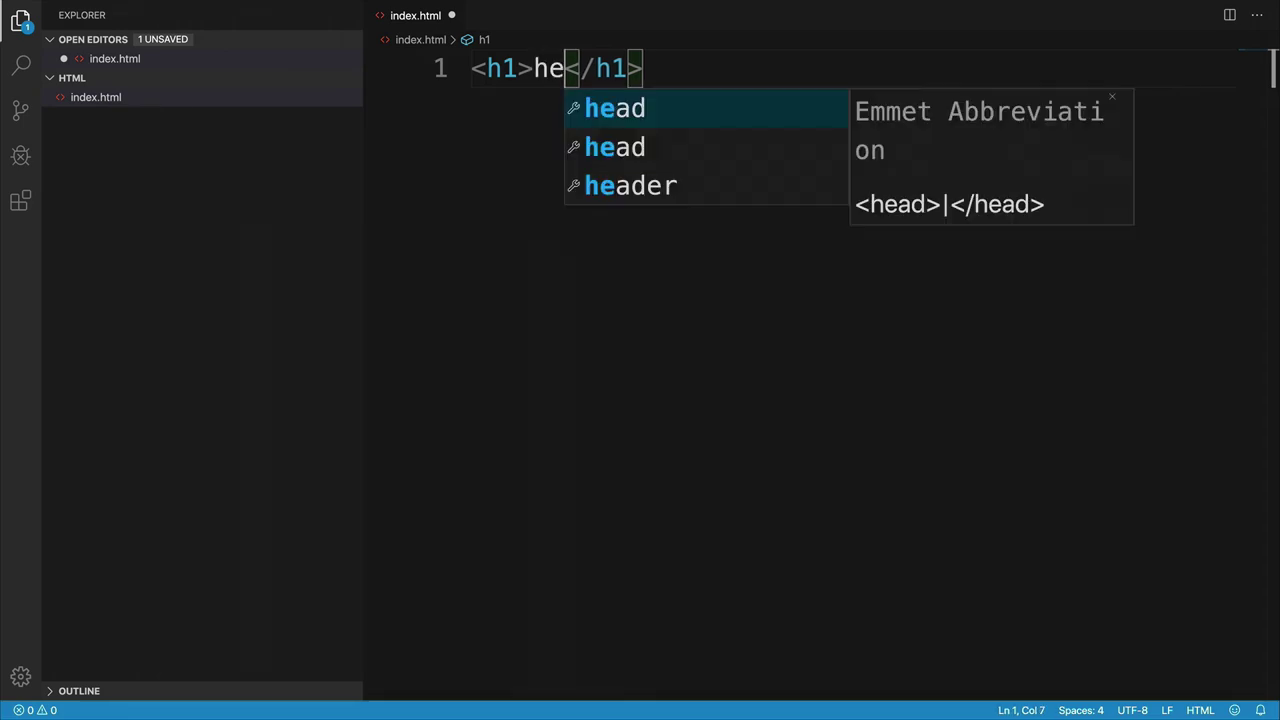
{"action": "type", "text": "llo world"}
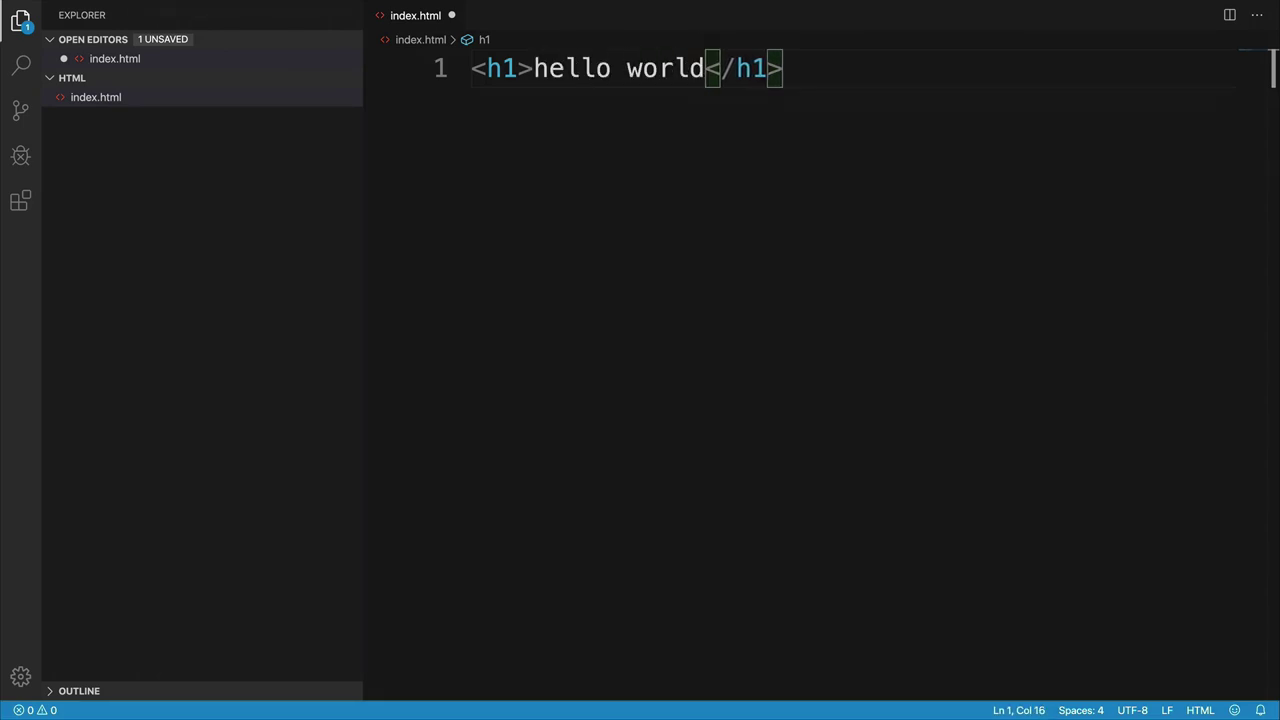
Step: Add the paragraph <p>this is my first webpage</p> on line 2, below the heading, and save index.html
{"action": "key", "text": "End"}
{"action": "left_click_drag", "start_coordinate": [706, 80], "coordinate": [791, 123]}
{"action": "left_click", "coordinate": [814, 82]}
{"action": "key", "text": "Return"}
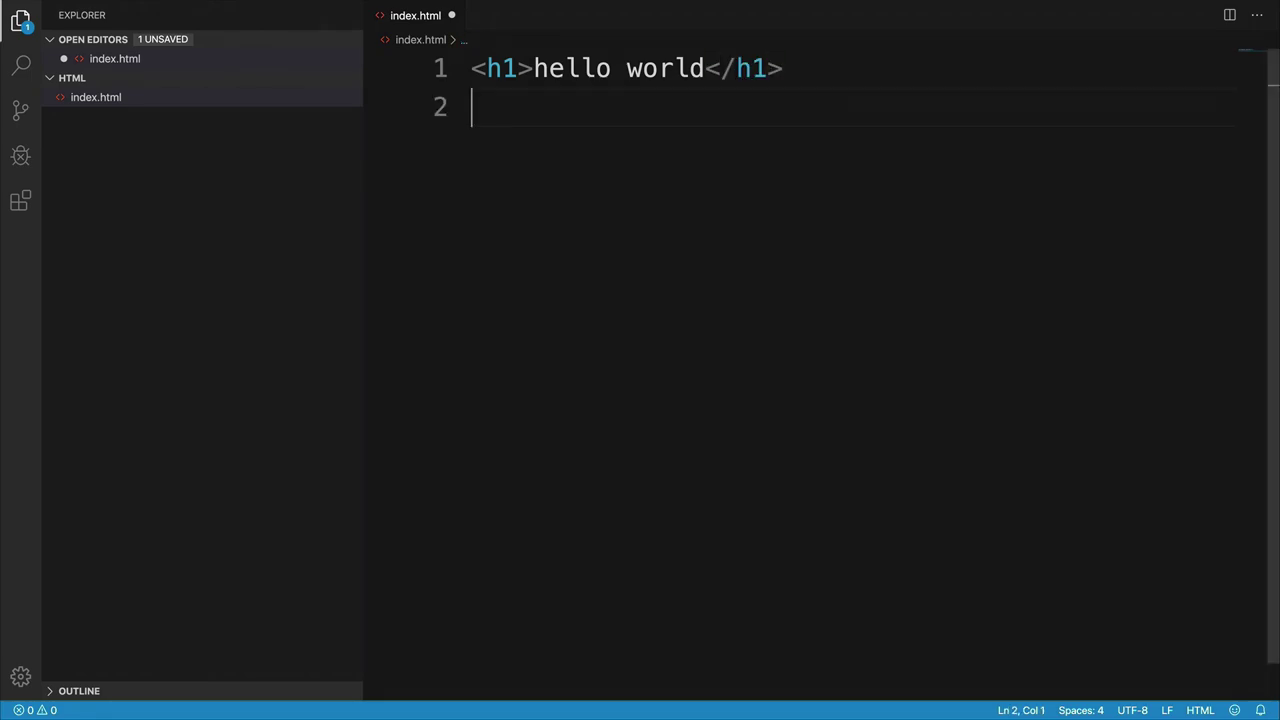
{"action": "type", "text": "<p"}
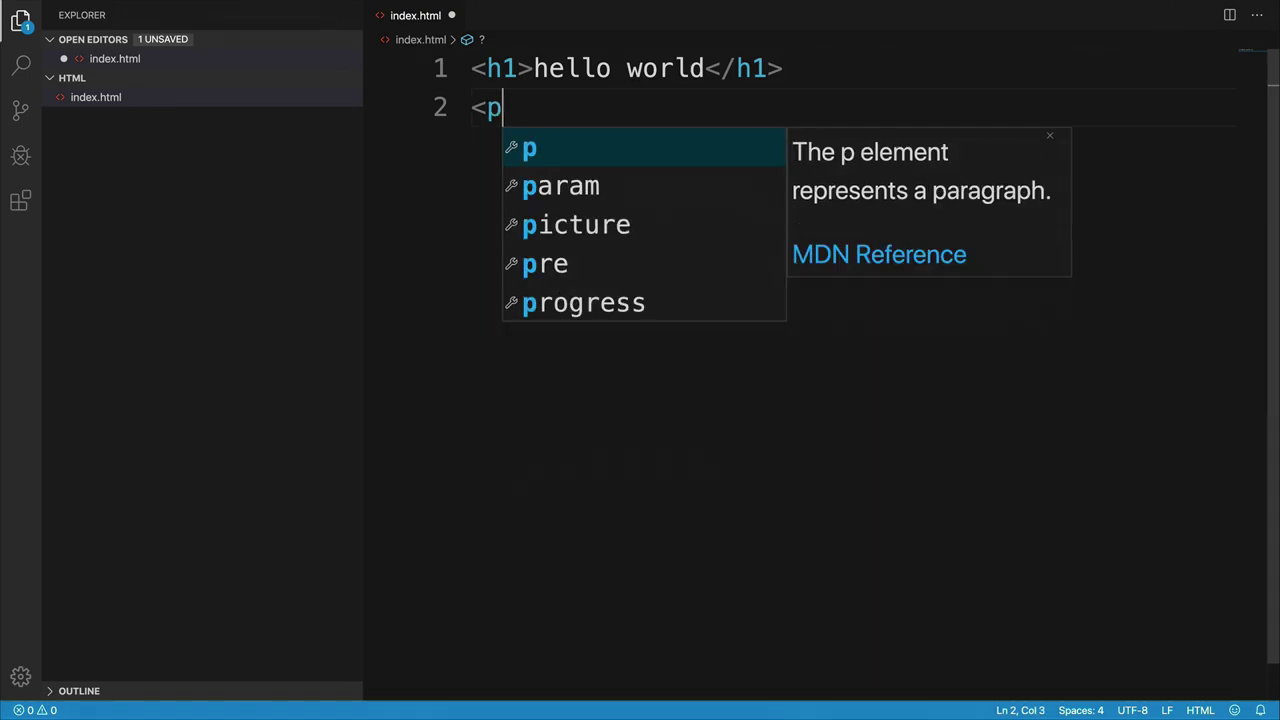
{"action": "type", "text": ">"}
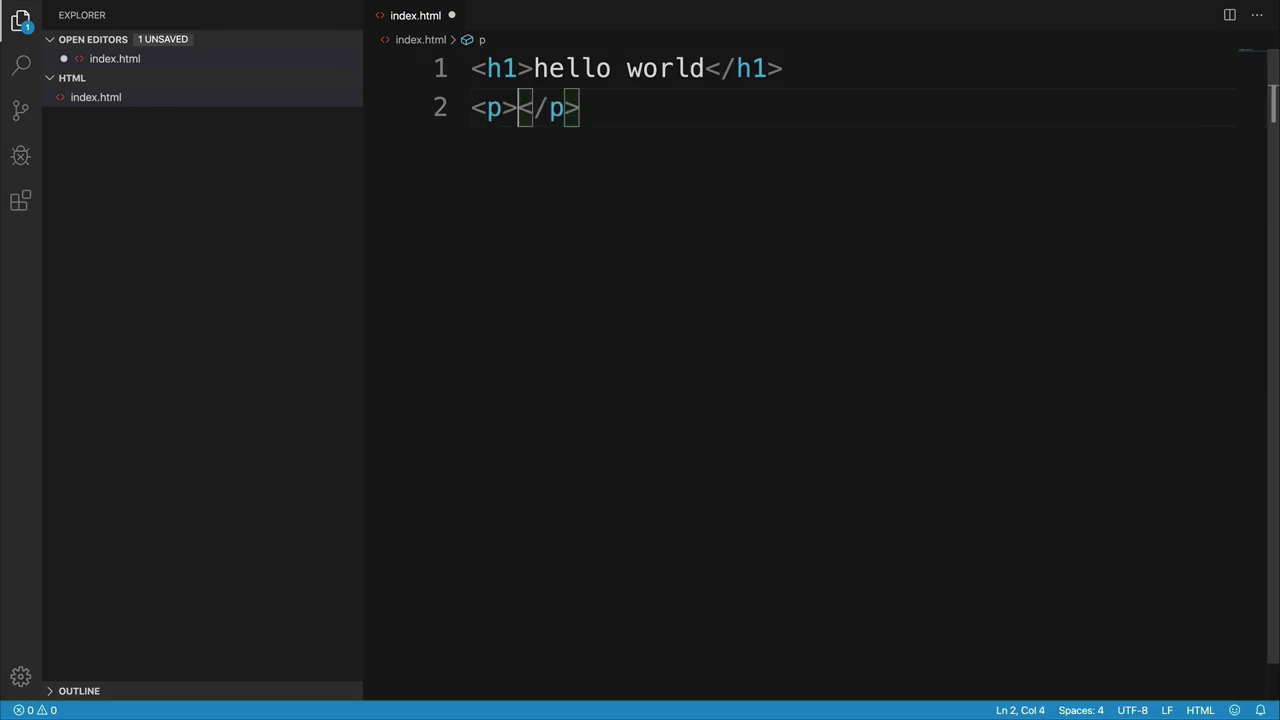
{"action": "type", "text": "this is "}
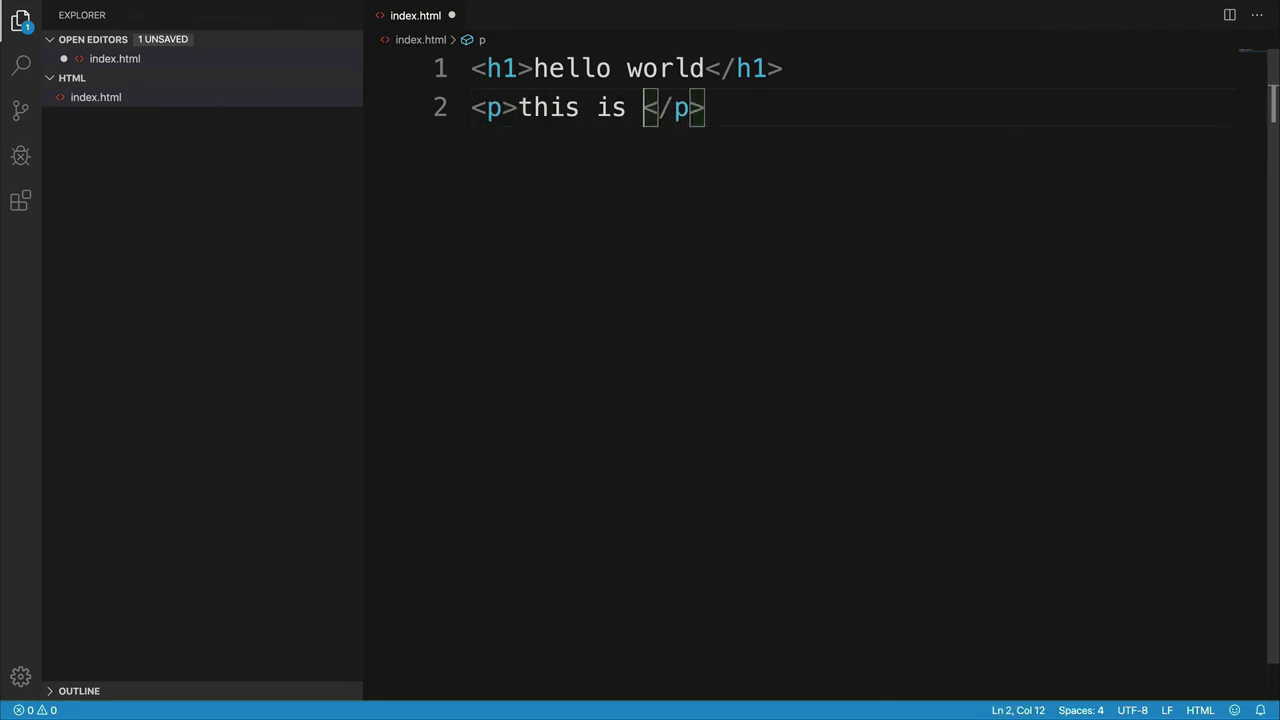
{"action": "type", "text": "my first we"}
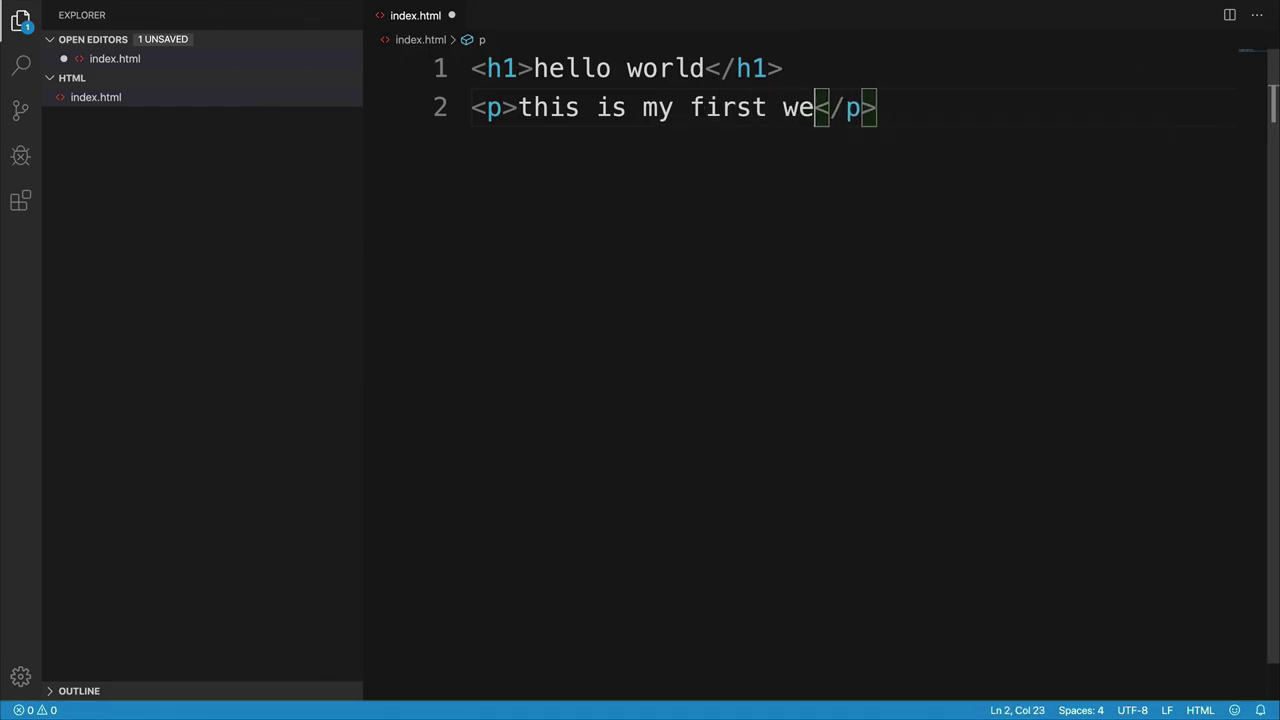
{"action": "key", "text": "BackSpace"}
{"action": "type", "text": "bpage"}
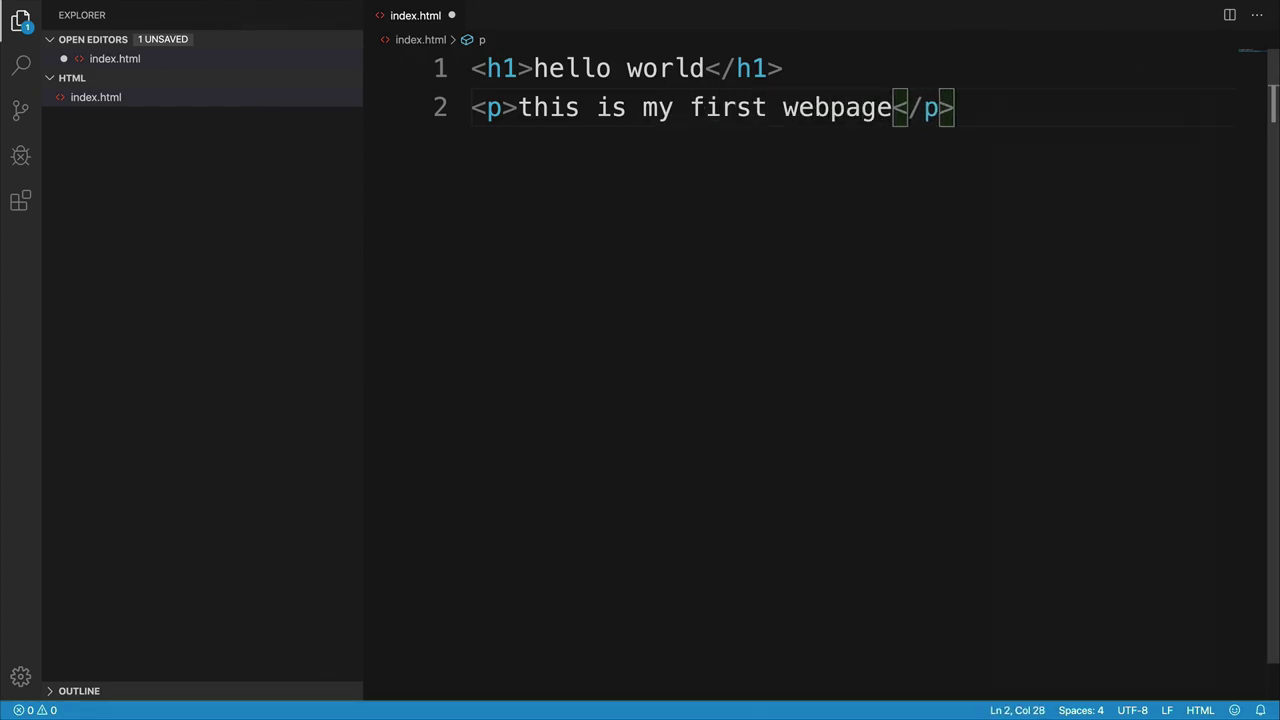
{"action": "key", "text": "ctrl+s"}
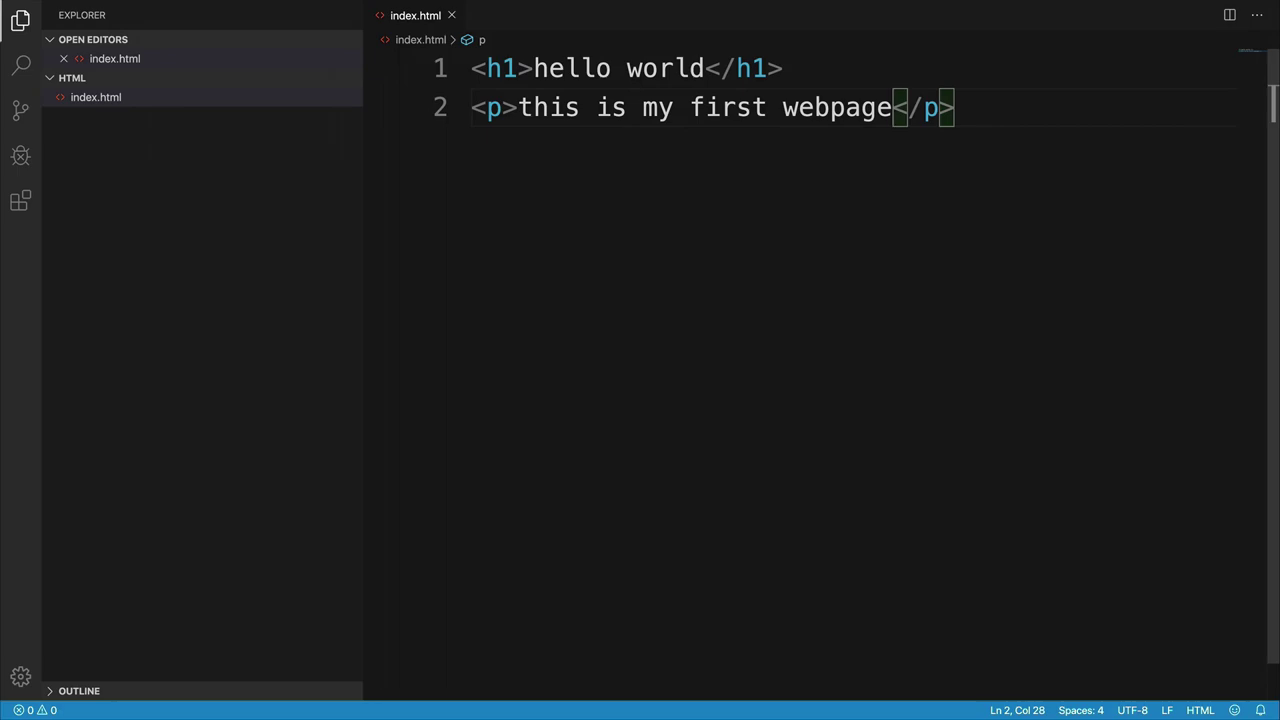
Step: Retype the last letter of the paragraph text, check the available save options and save index.html again
{"action": "key", "text": "BackSpace"}
{"action": "type", "text": "e"}
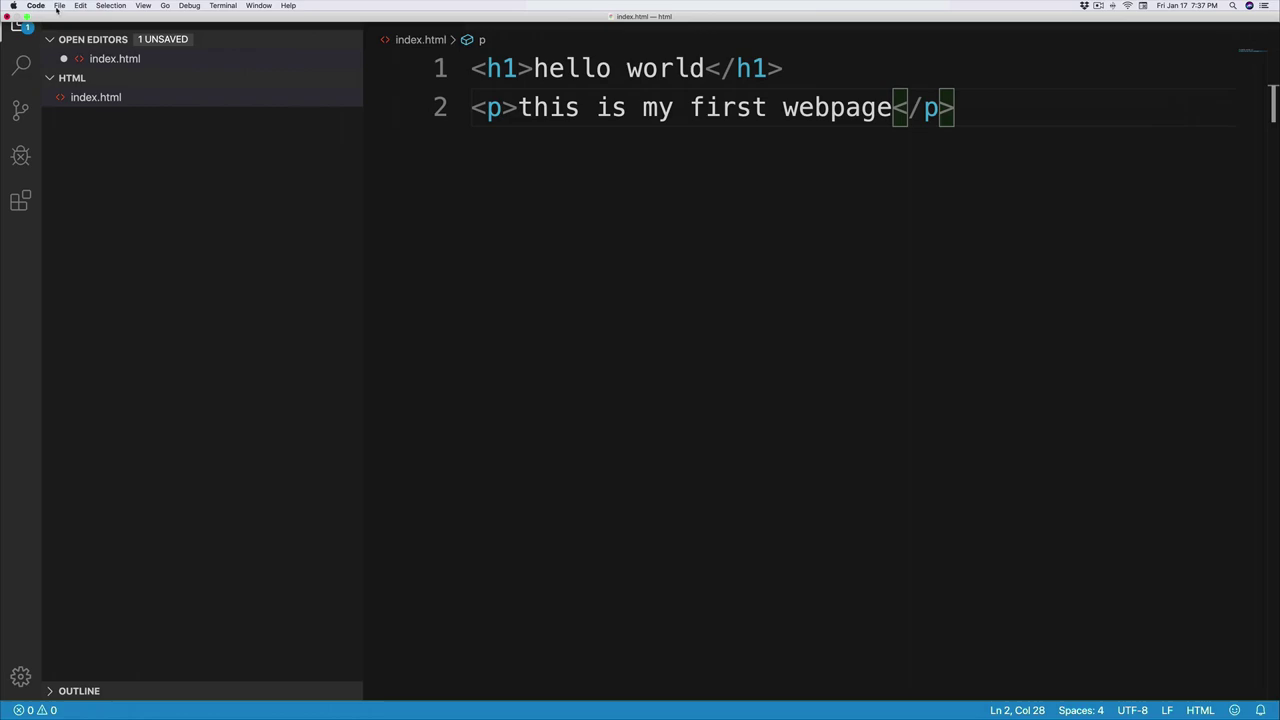
{"action": "left_click", "coordinate": [58, 6]}
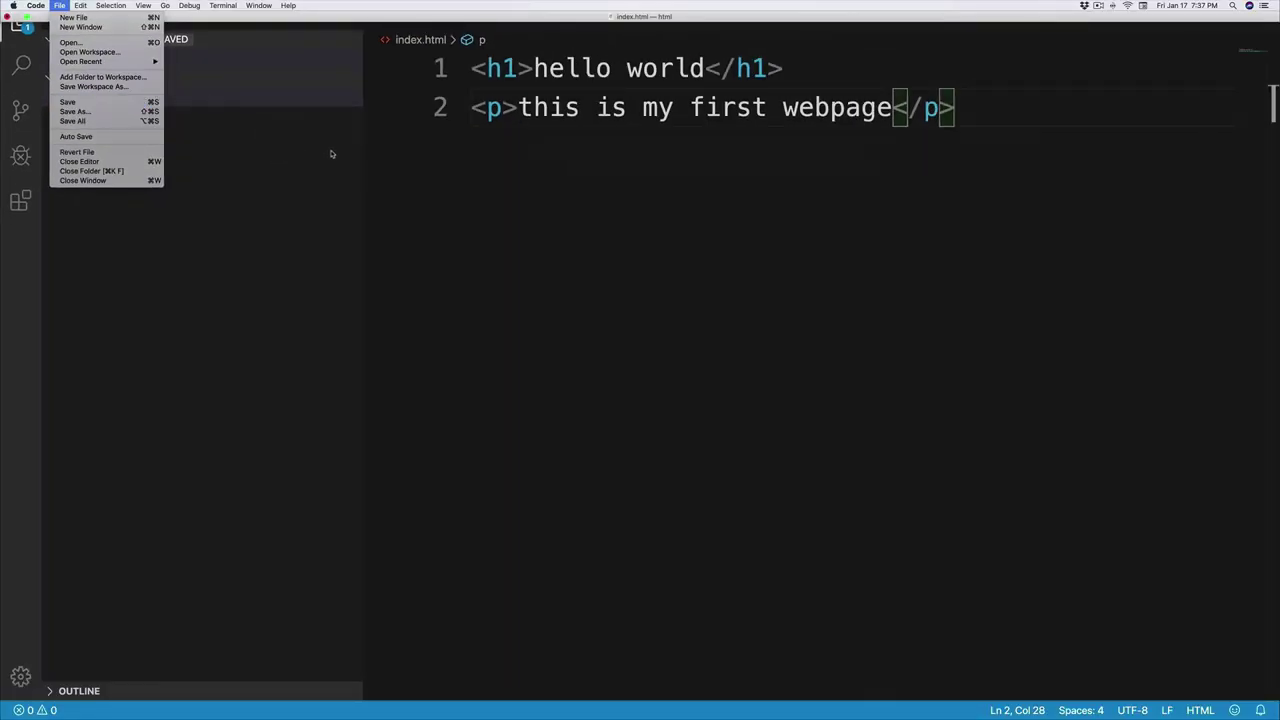
{"action": "left_click", "coordinate": [545, 165]}
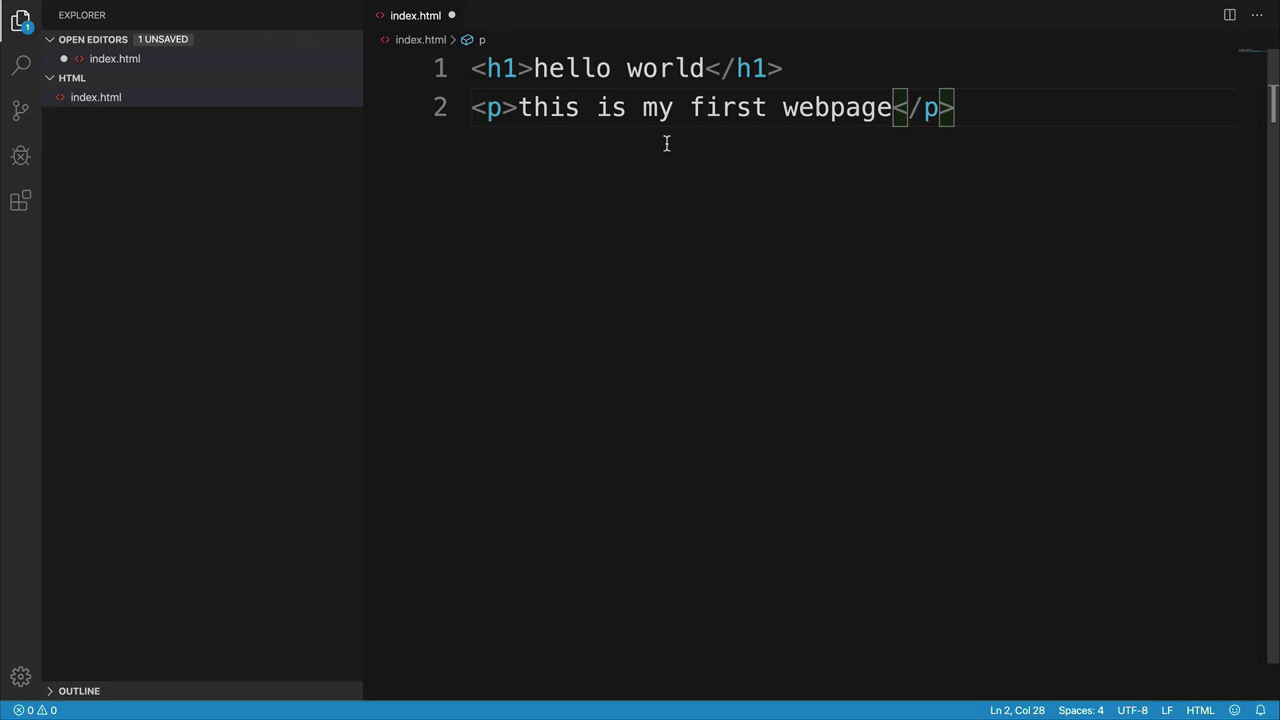
{"action": "key", "text": "super+s"}
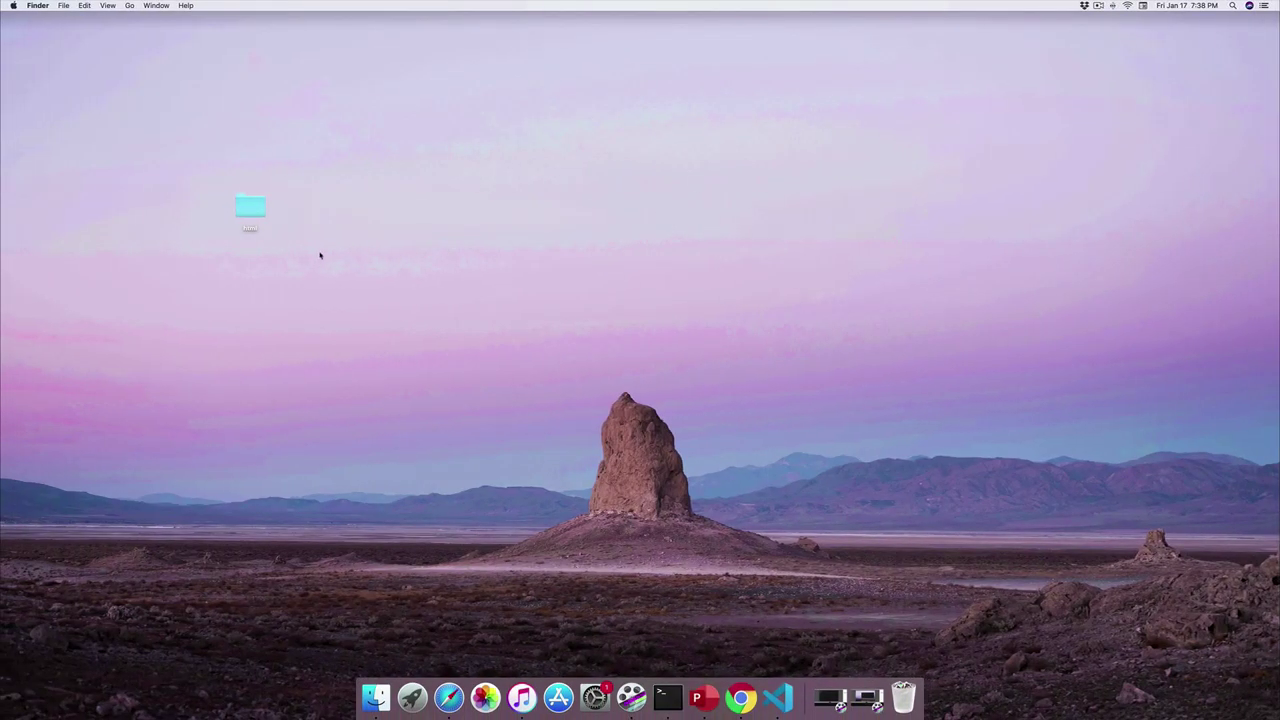
Step: Open the html folder from the desktop in Finder and select index.html inside it
{"action": "double_click", "coordinate": [262, 212]}
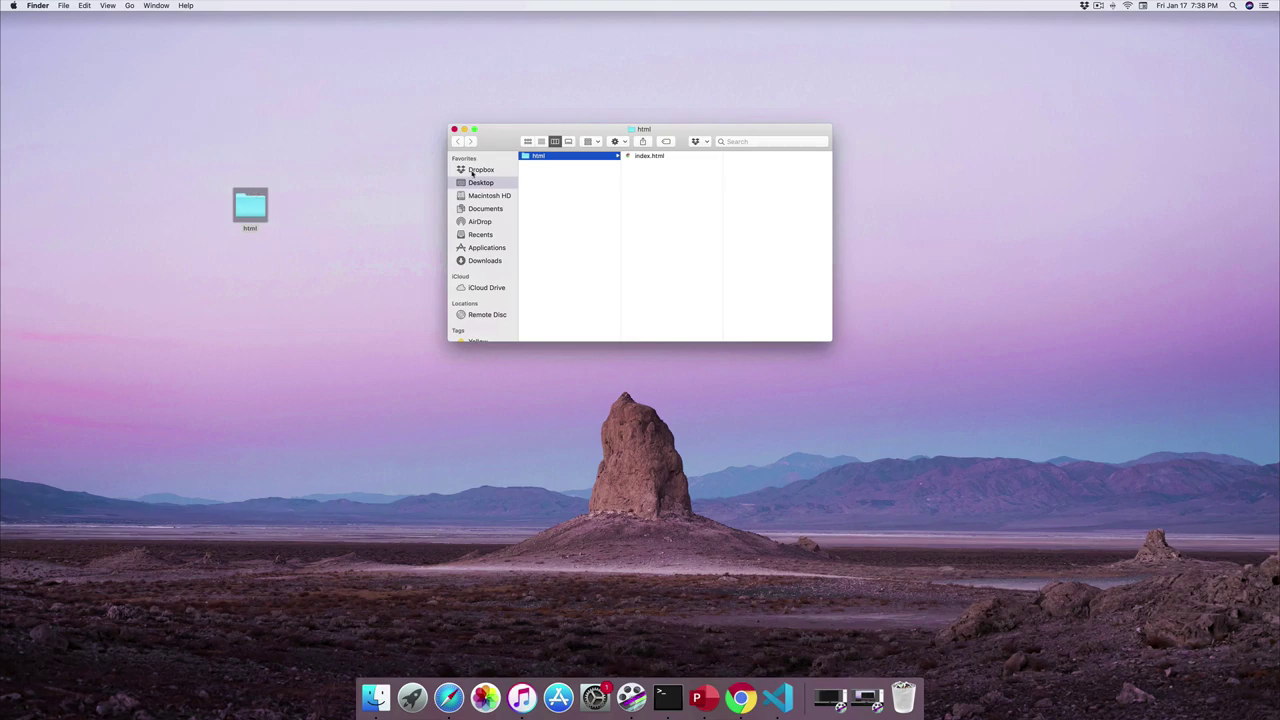
{"action": "left_click", "coordinate": [626, 159]}
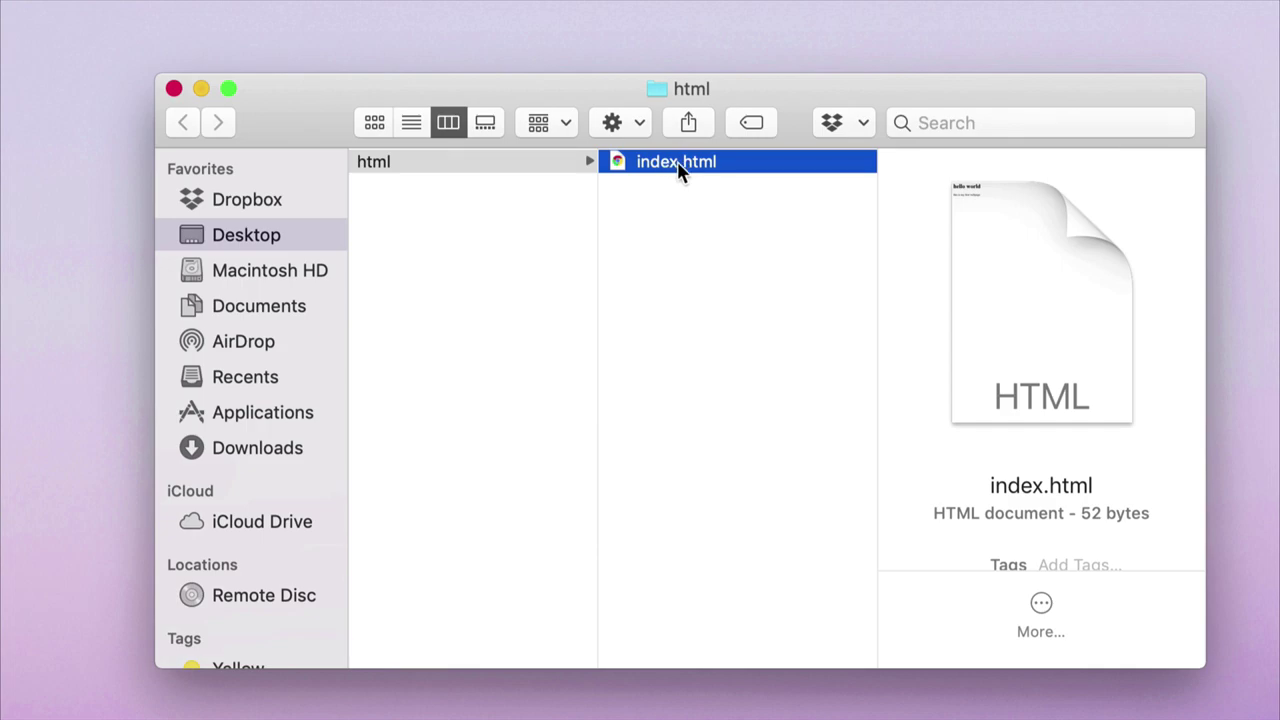
{"action": "right_click", "coordinate": [744, 167]}
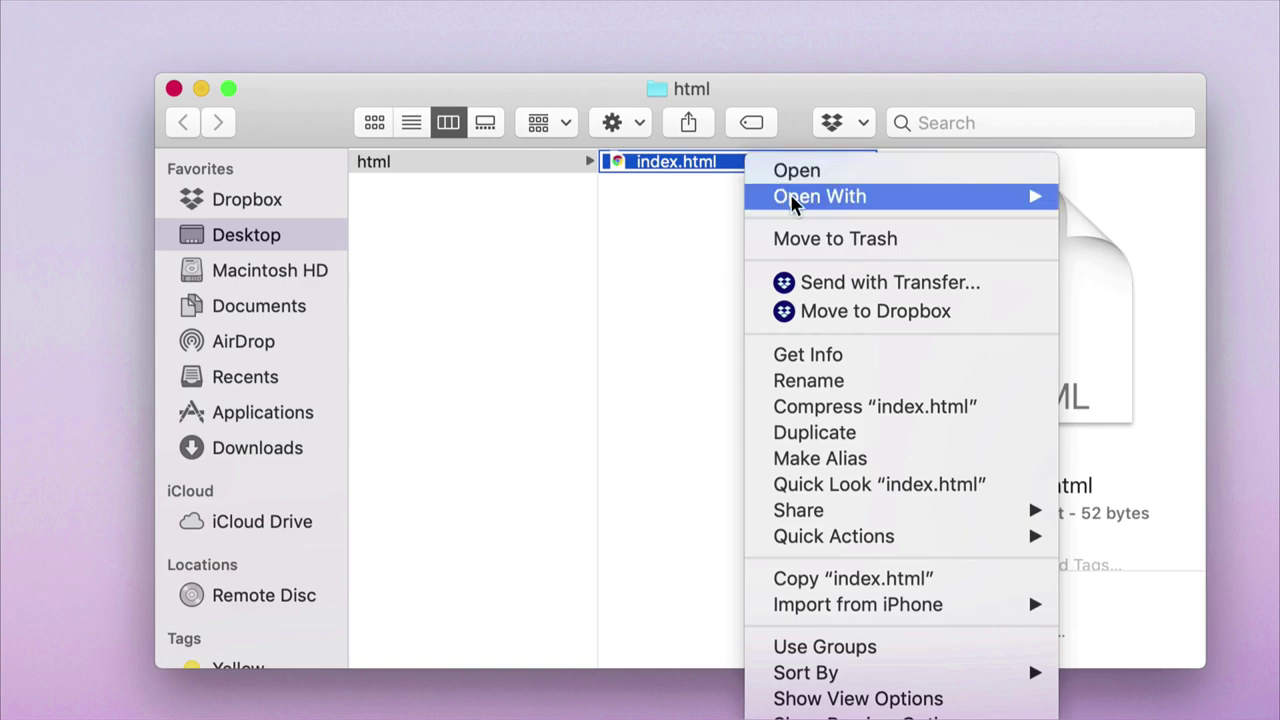
{"action": "mouse_move", "coordinate": [1028, 199]}
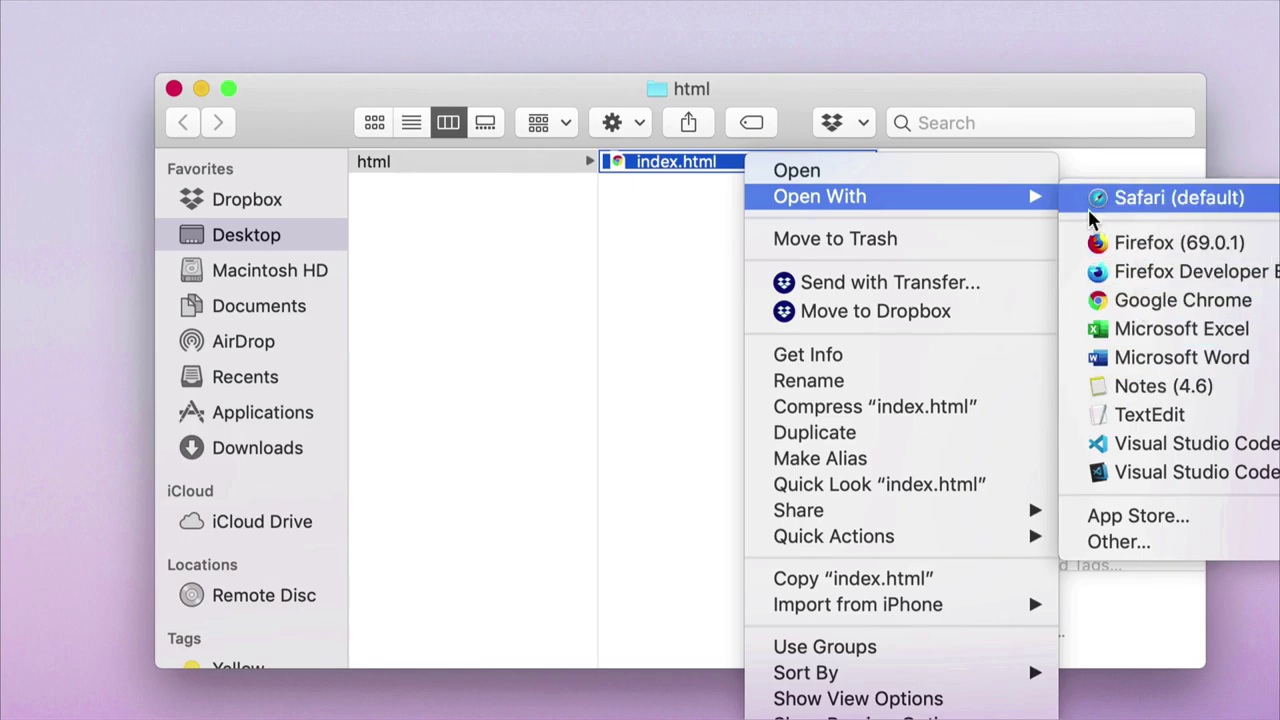
{"action": "left_click", "coordinate": [1200, 52]}
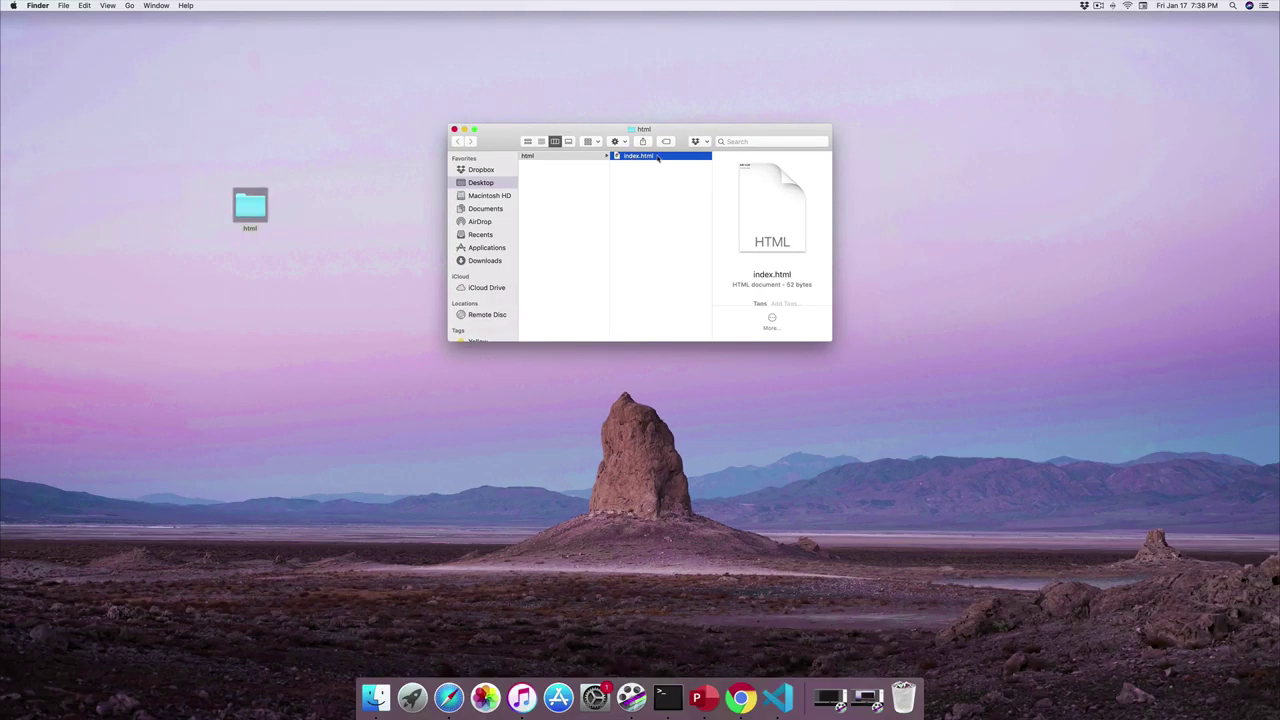
Step: Open index.html from Finder in Chrome and enlarge the page to 250% zoom
{"action": "double_click", "coordinate": [715, 164]}
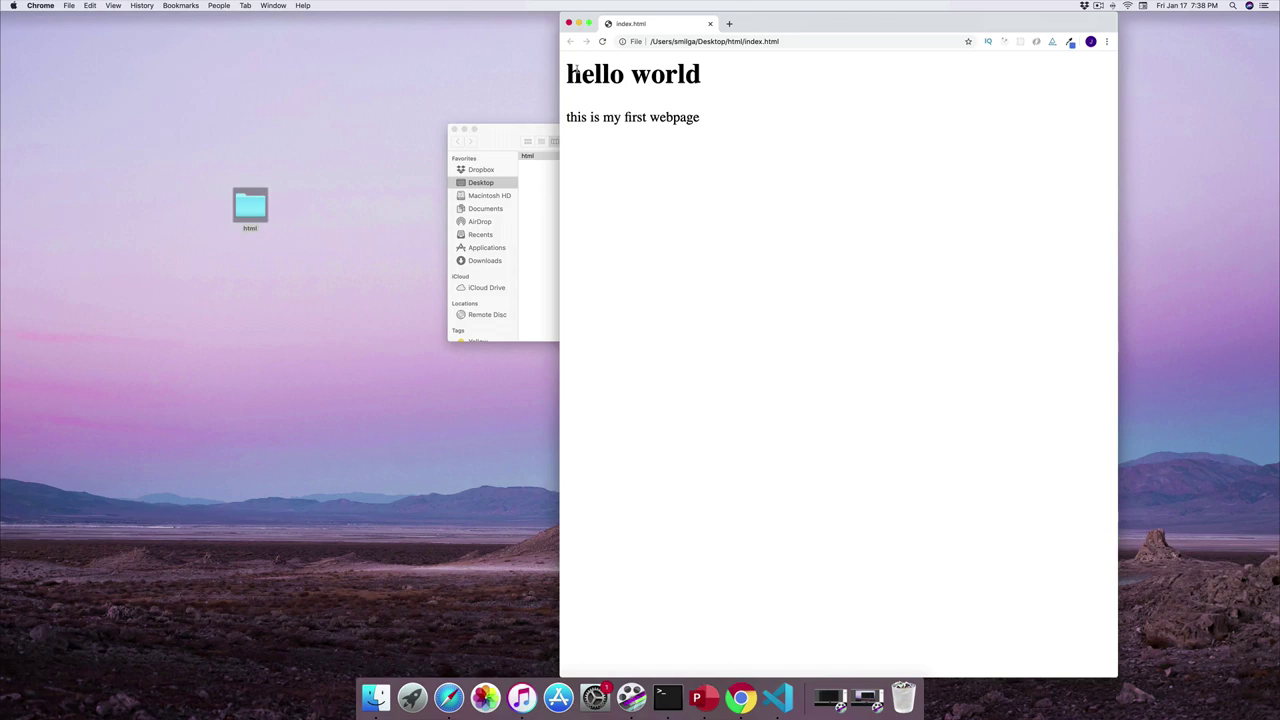
{"action": "left_click_drag", "start_coordinate": [576, 70], "coordinate": [794, 128]}
{"action": "key", "text": "super+equal"}
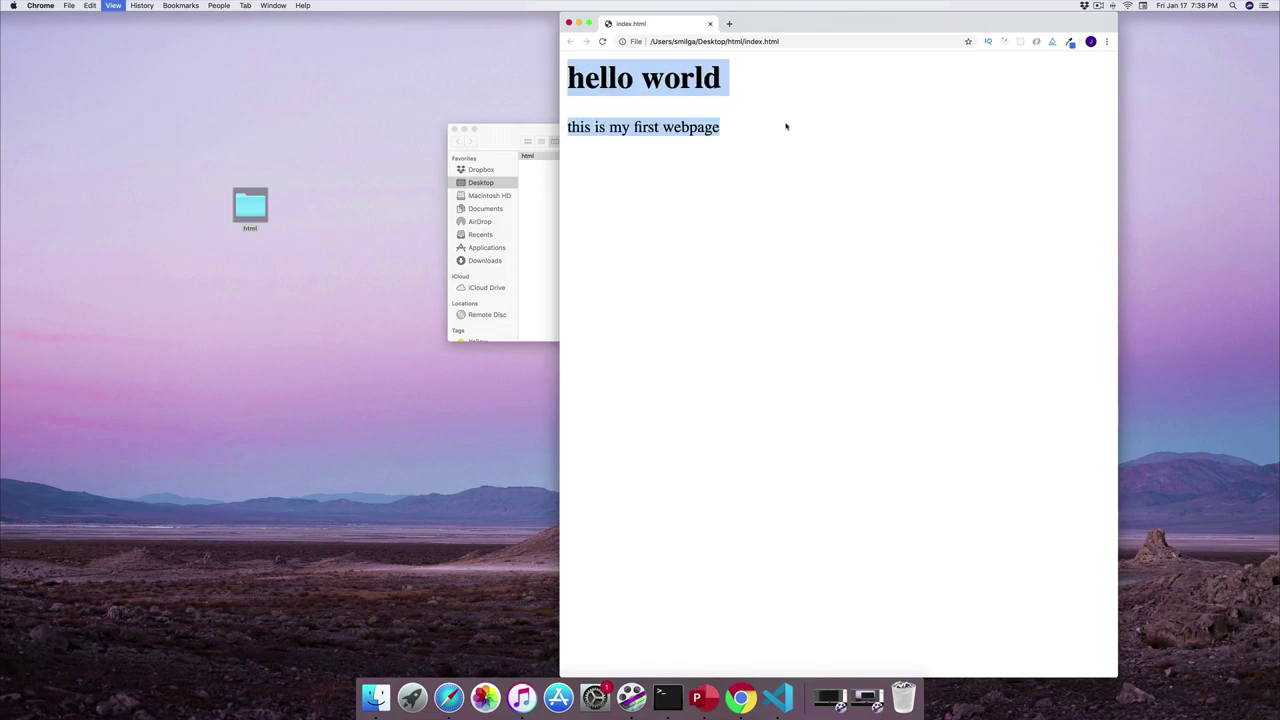
{"action": "key", "text": "super+equal"}
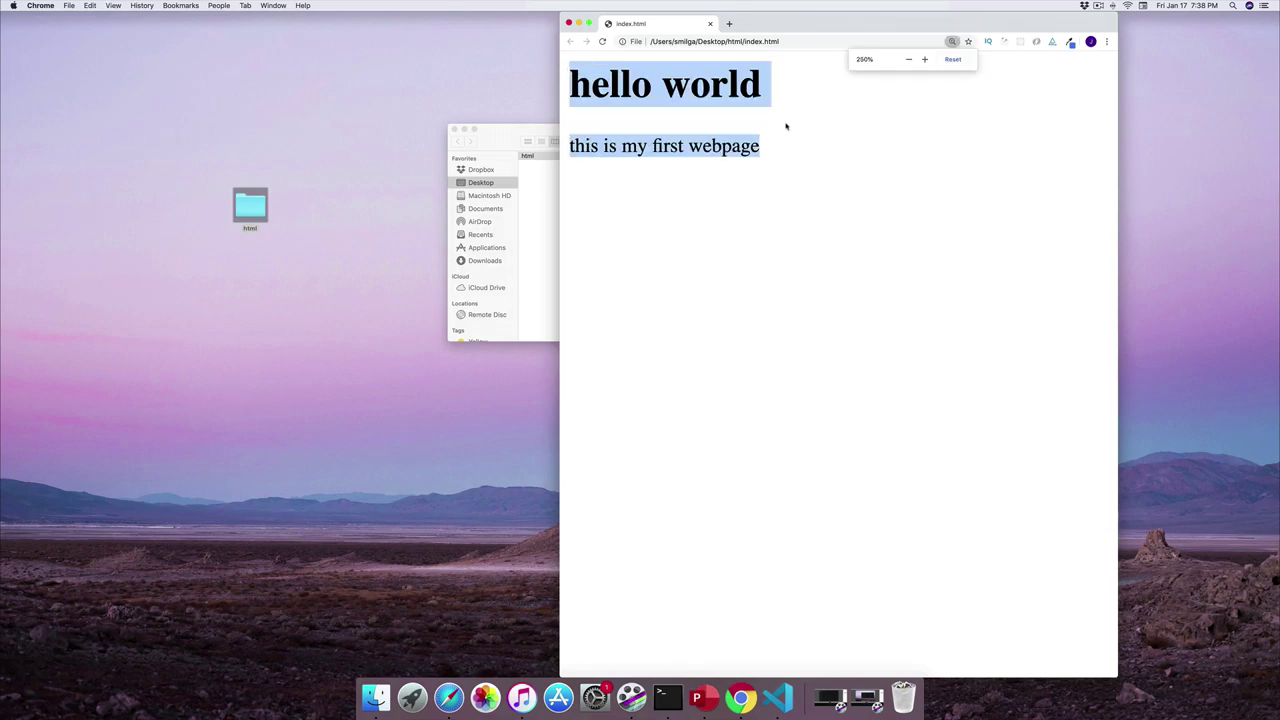
{"action": "left_click", "coordinate": [779, 135]}
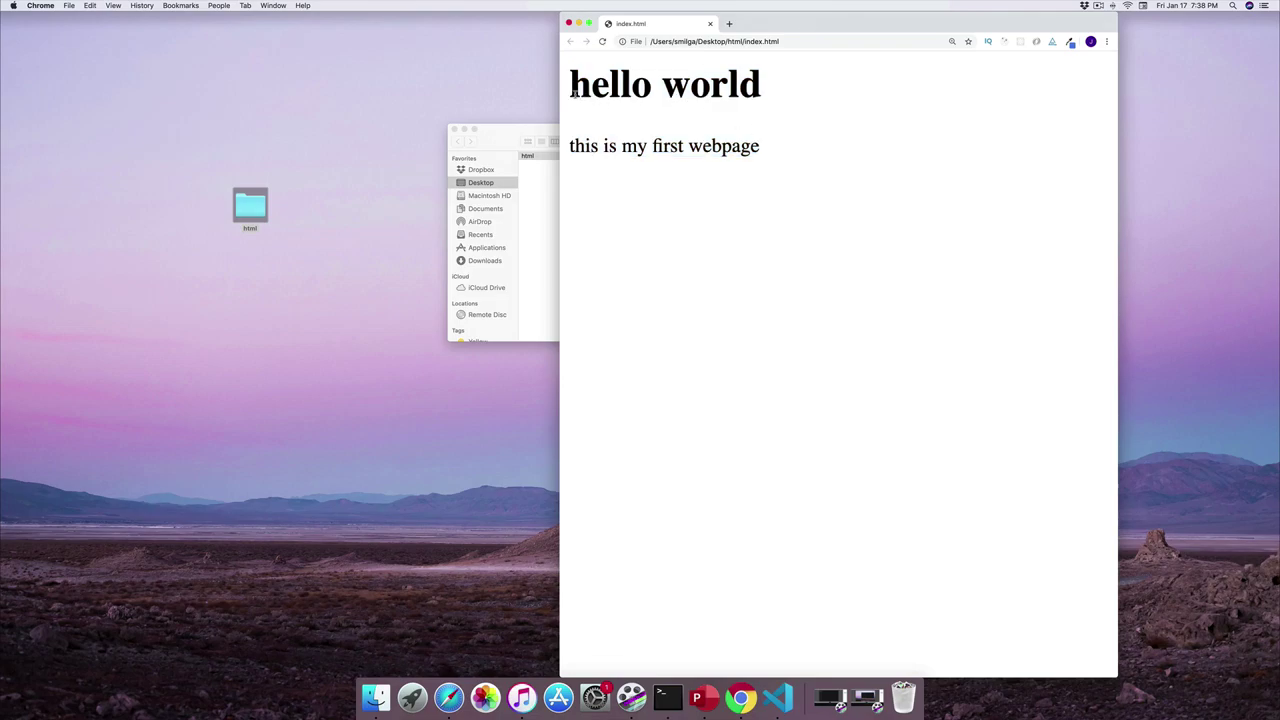
{"action": "left_click_drag", "start_coordinate": [575, 92], "coordinate": [767, 97]}
{"action": "left_click", "coordinate": [660, 179]}
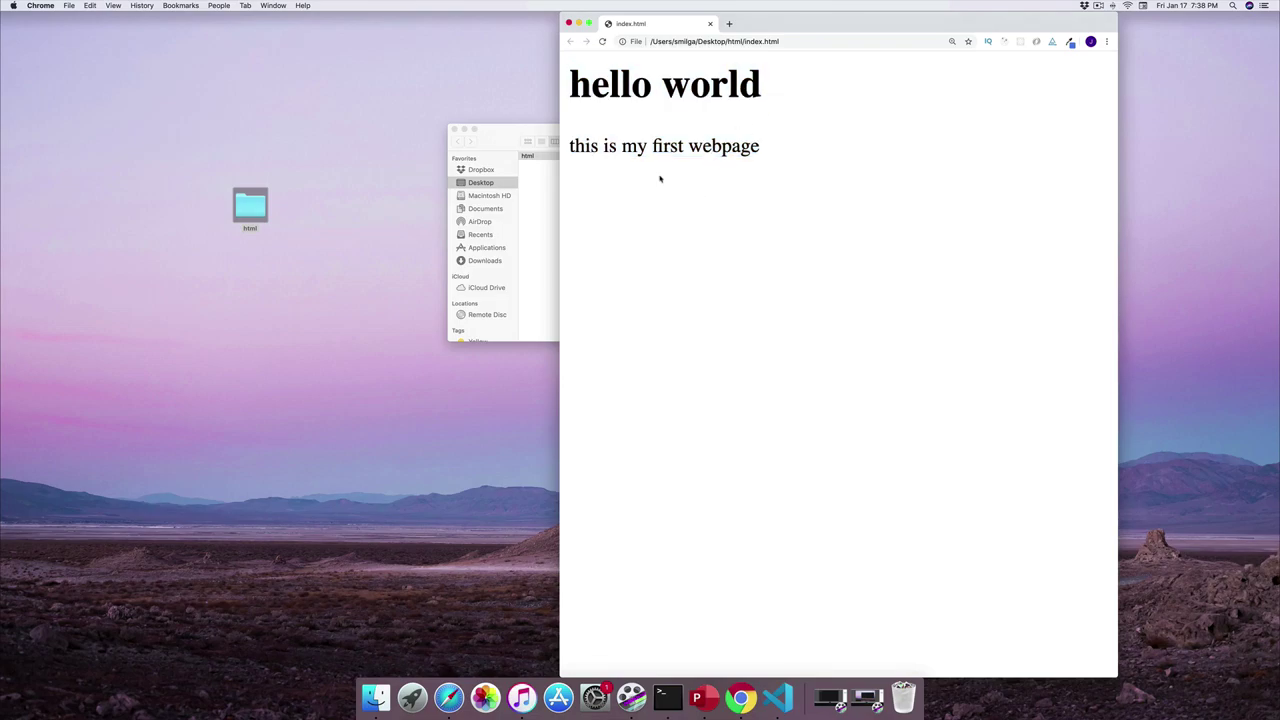